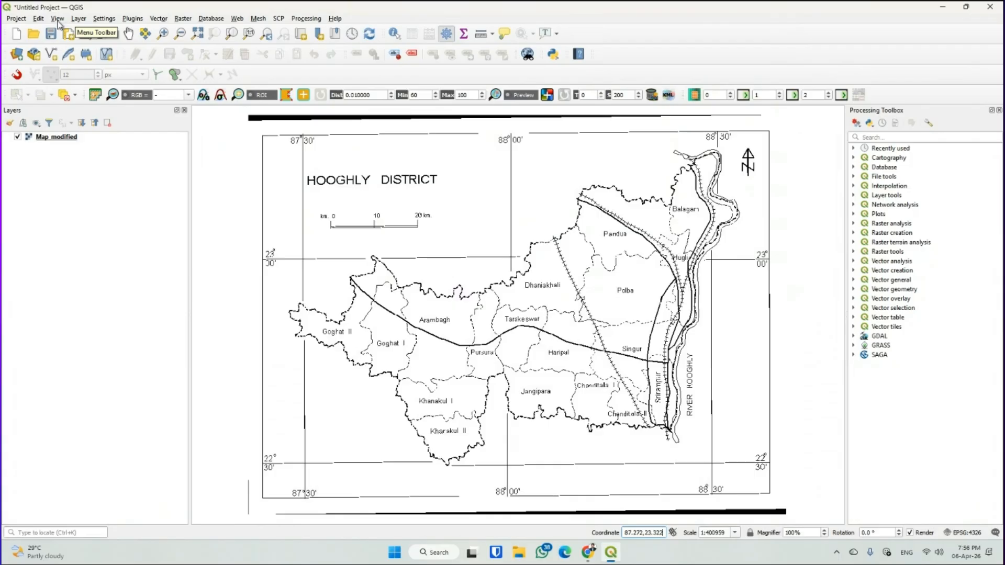
Hide the Digitizing Toolbar and show it again
left_click(58, 19)
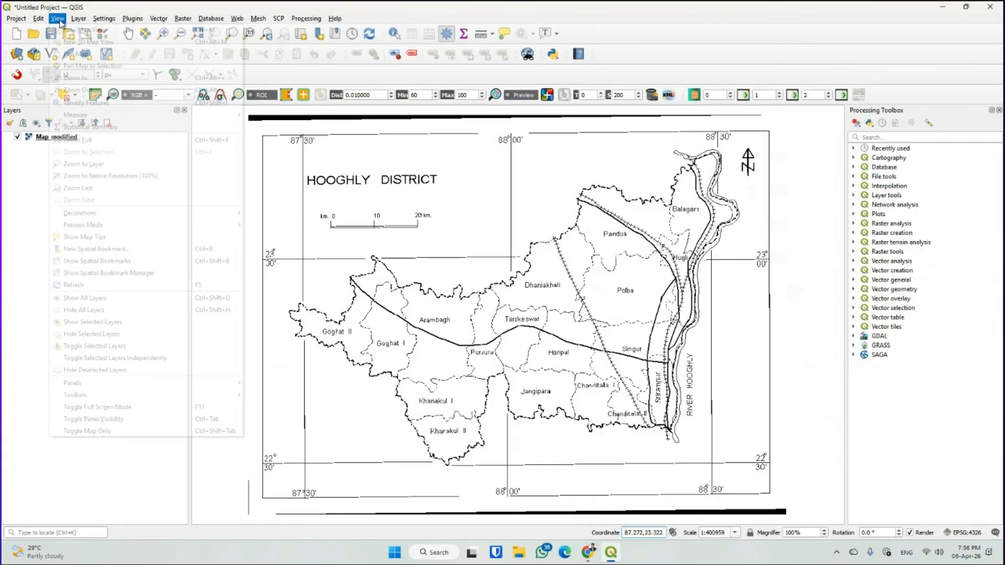
mouse_move(127, 397)
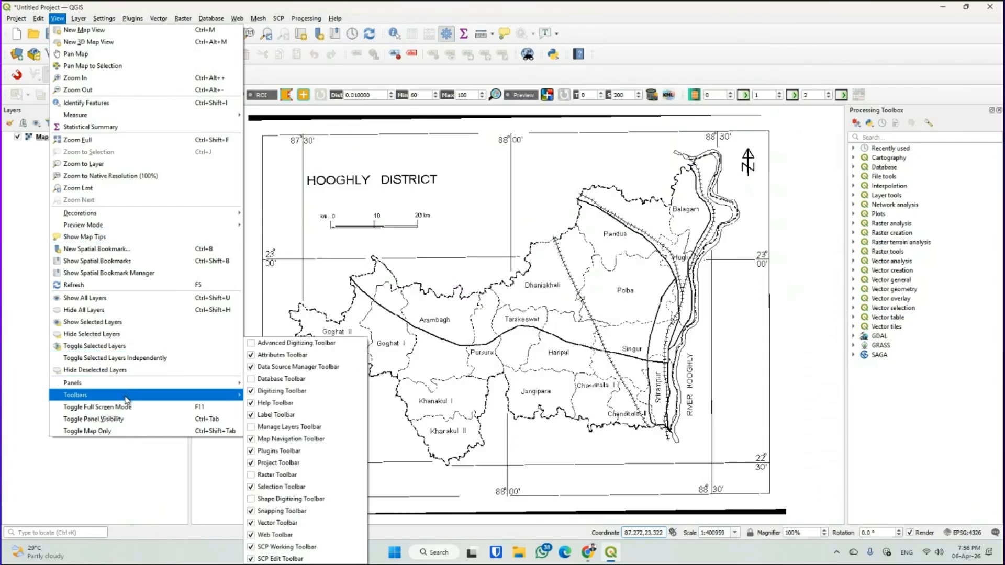
left_click(252, 394)
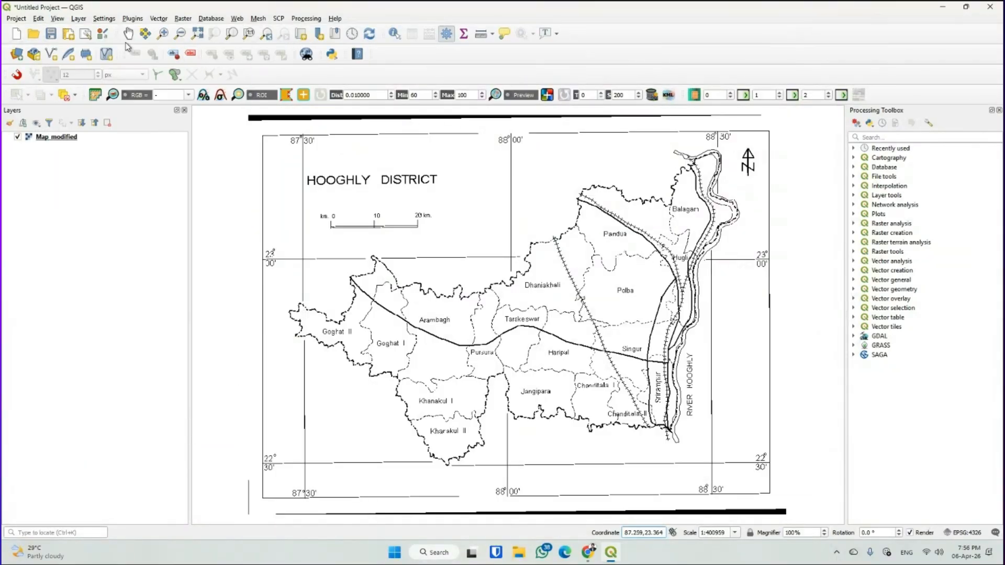
left_click(61, 19)
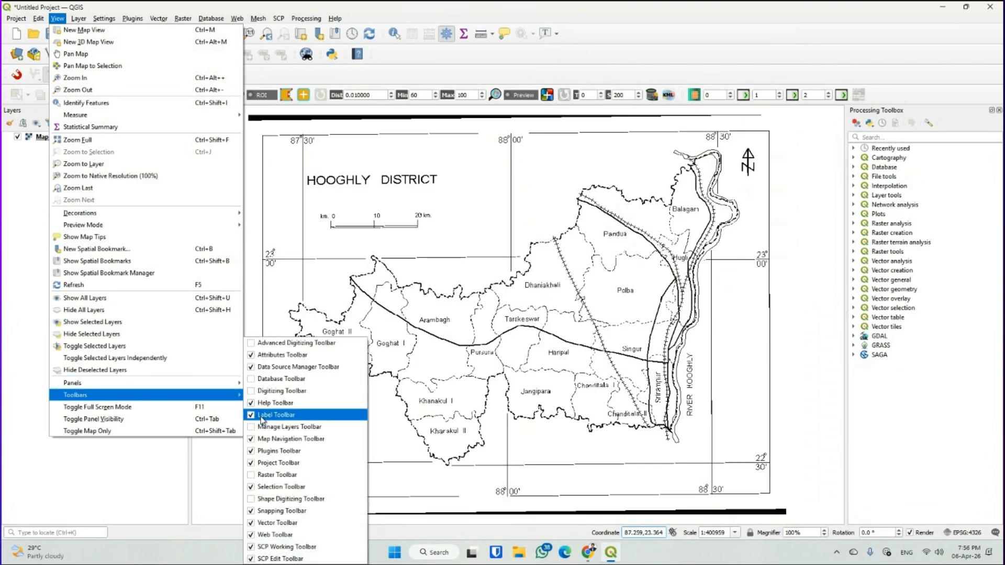
left_click(254, 391)
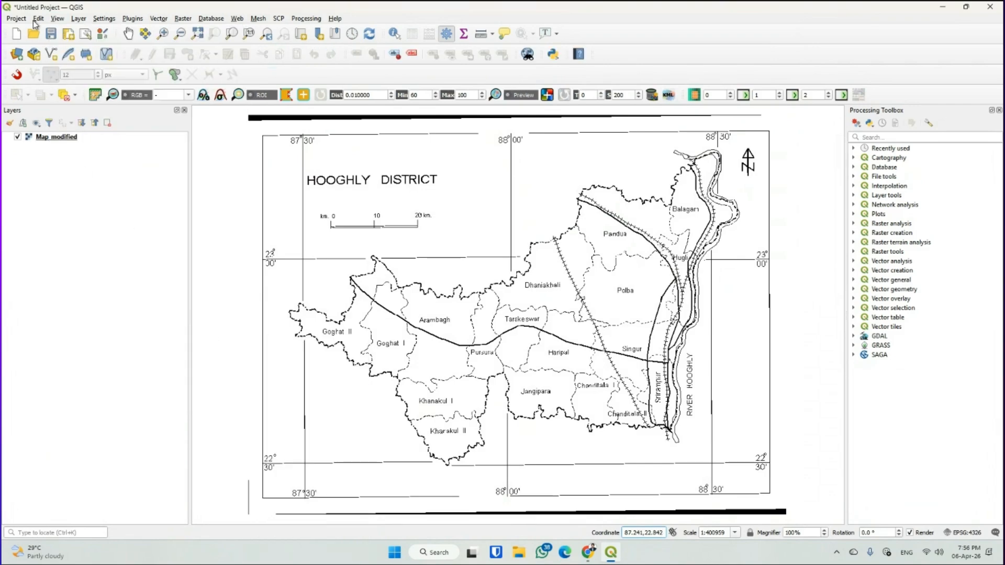
left_click(57, 19)
mouse_move(141, 396)
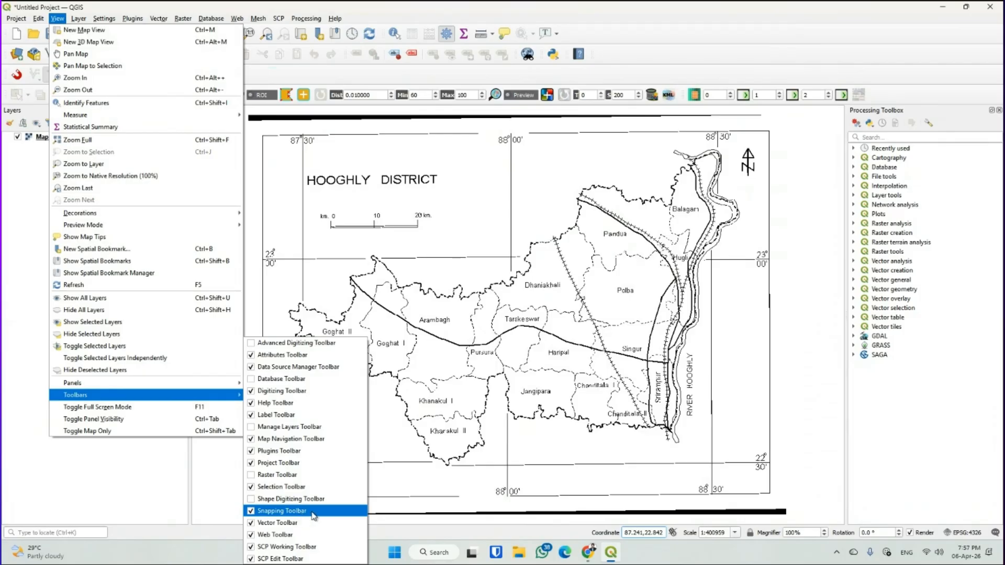
left_click(437, 450)
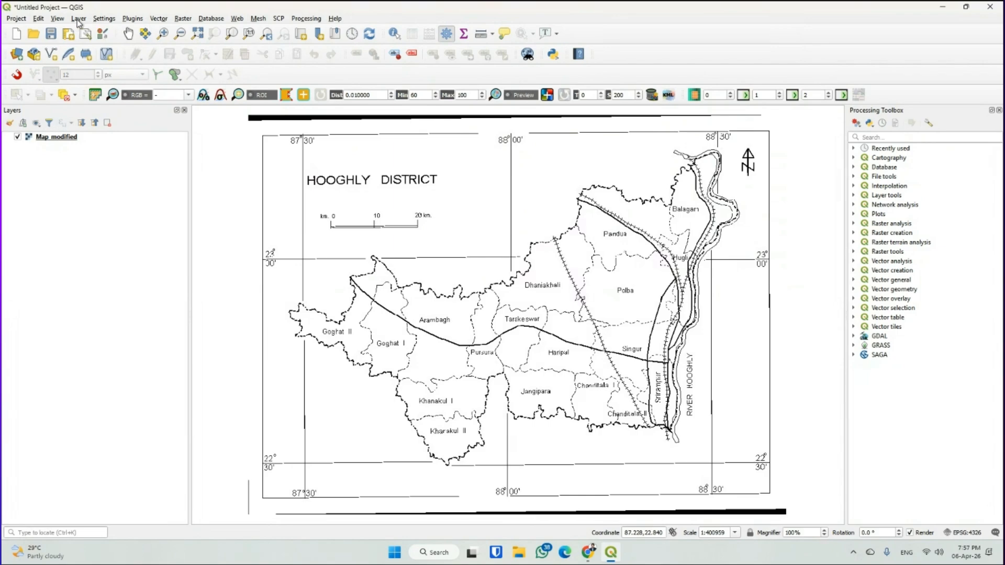
Start a new shapefile layer and enter CD Block Boundary as its file name
left_click(79, 18)
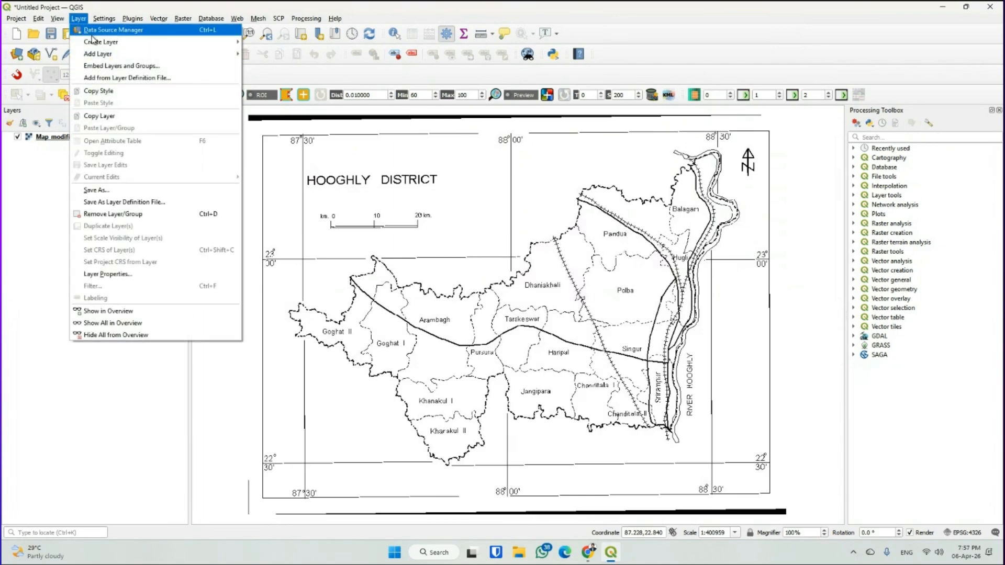
mouse_move(232, 43)
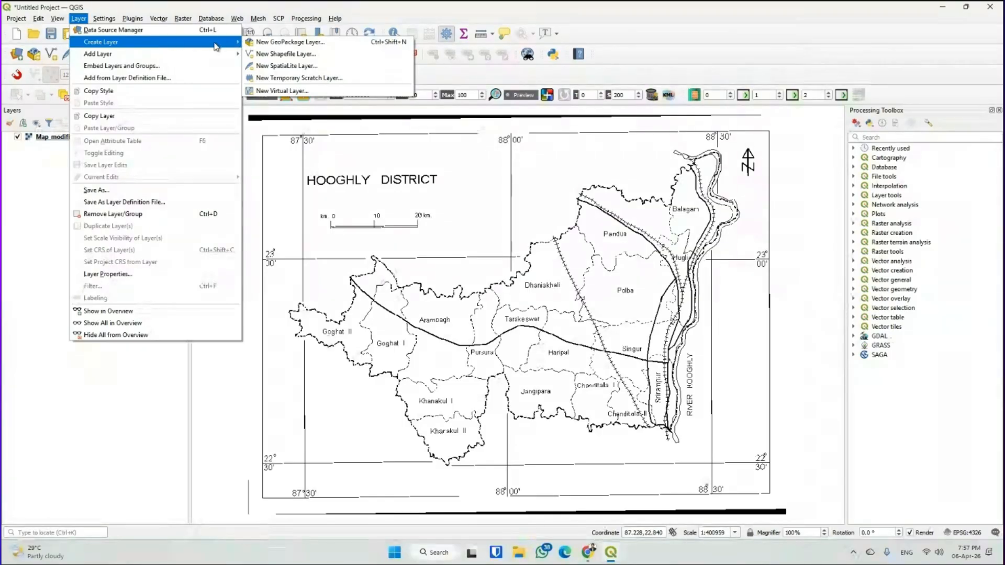
mouse_move(197, 55)
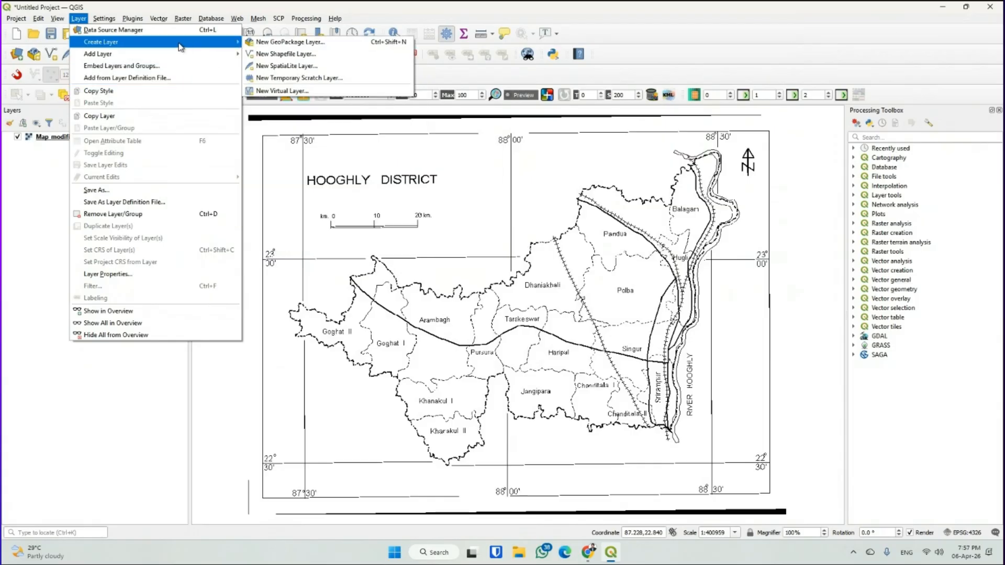
left_click(298, 55)
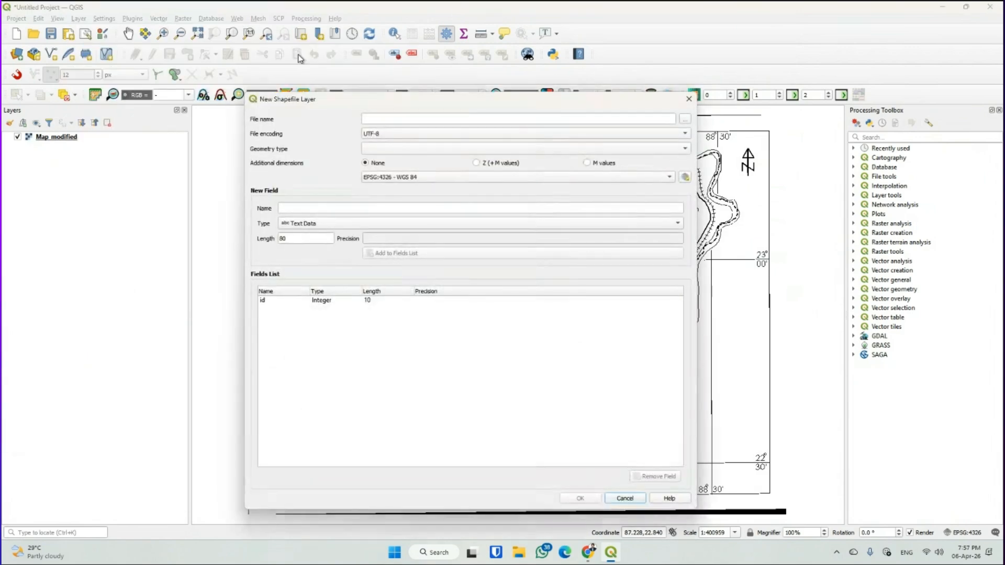
left_click_drag(324, 100, 349, 74)
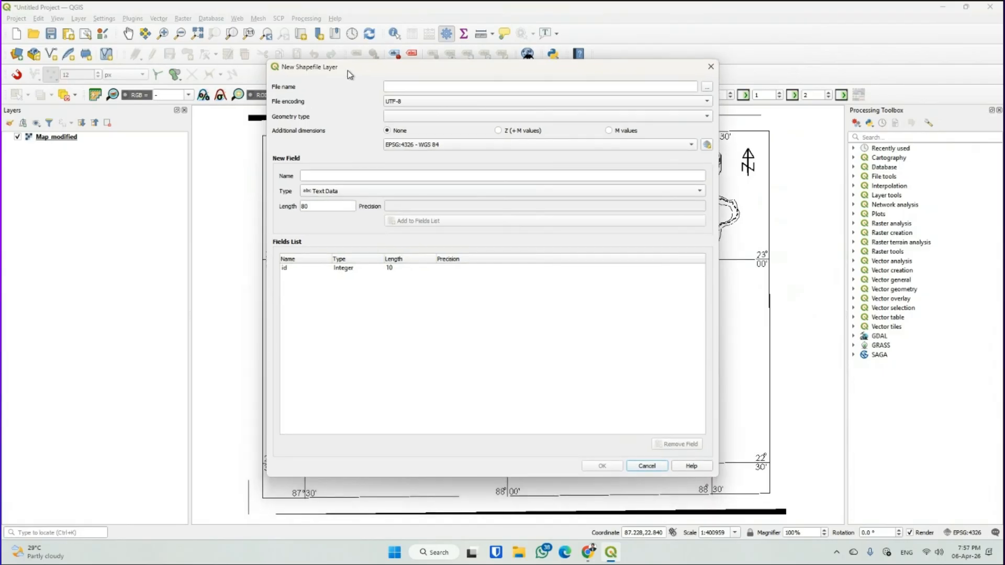
left_click(400, 87)
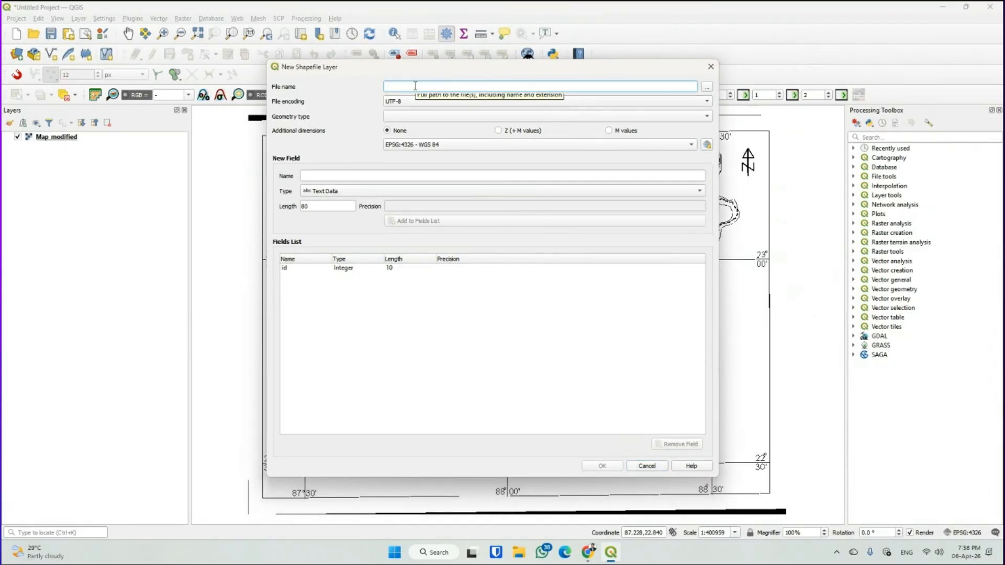
type("CD B")
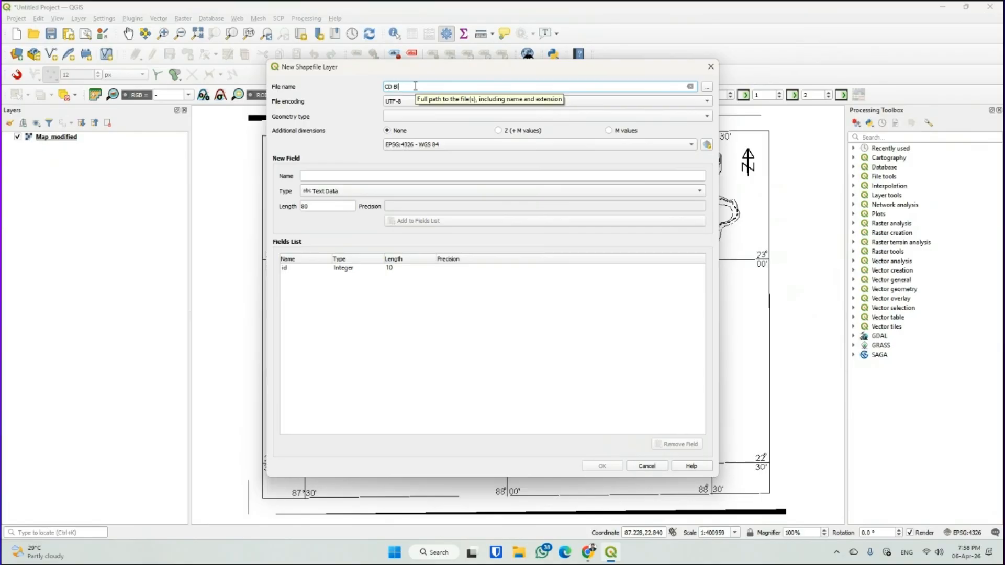
type("lock Boundary")
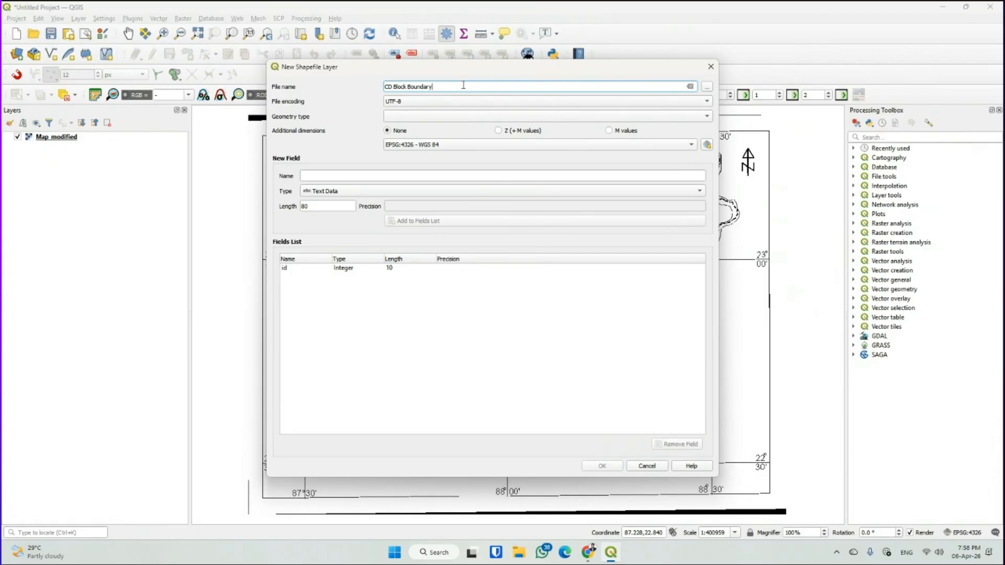
Set the new shapefile's save location to the folder D:\CU PG 25-27\Hooghly with the file name CD Block boundary
left_click(706, 86)
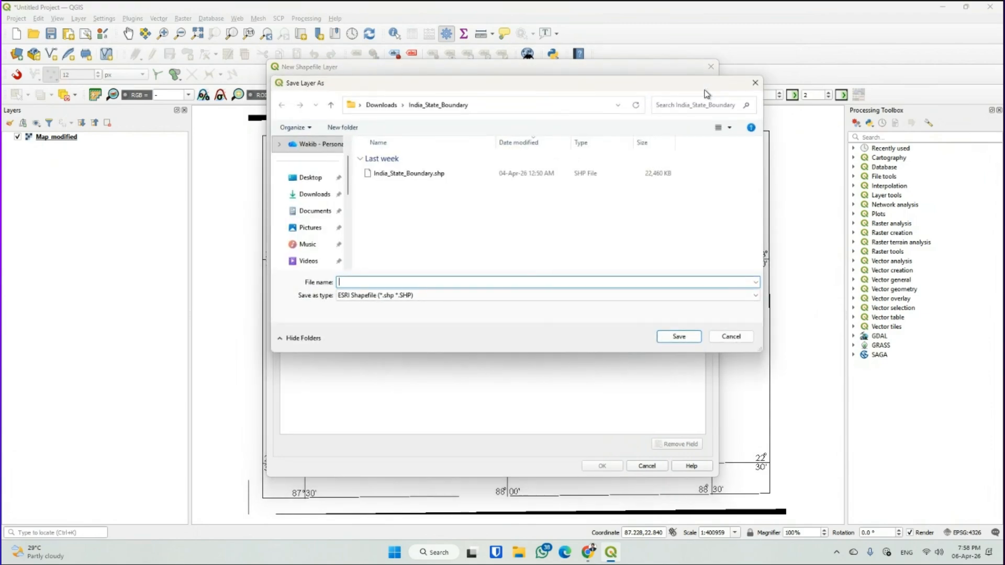
scroll(314, 236, "down", 5)
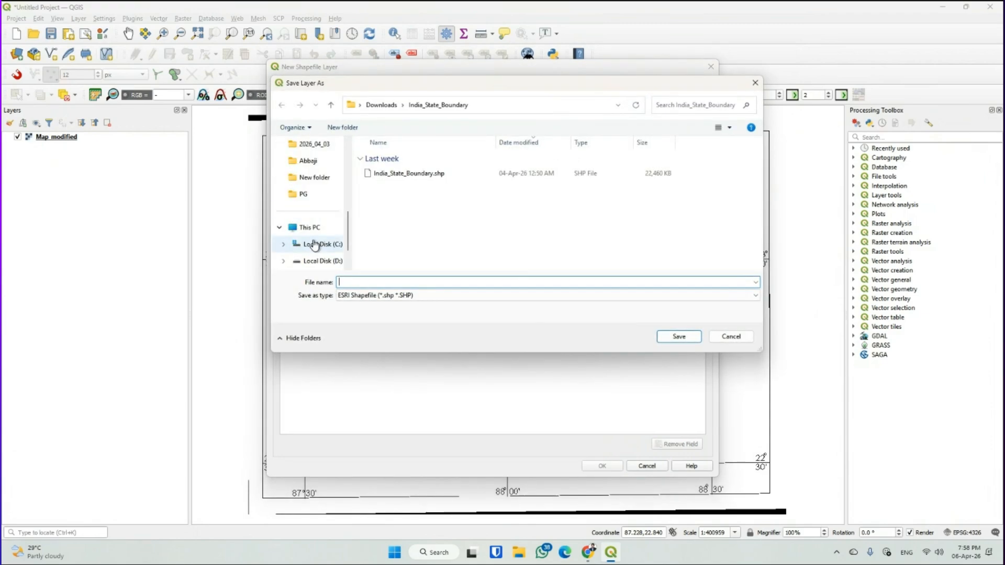
left_click(322, 261)
double_click(385, 159)
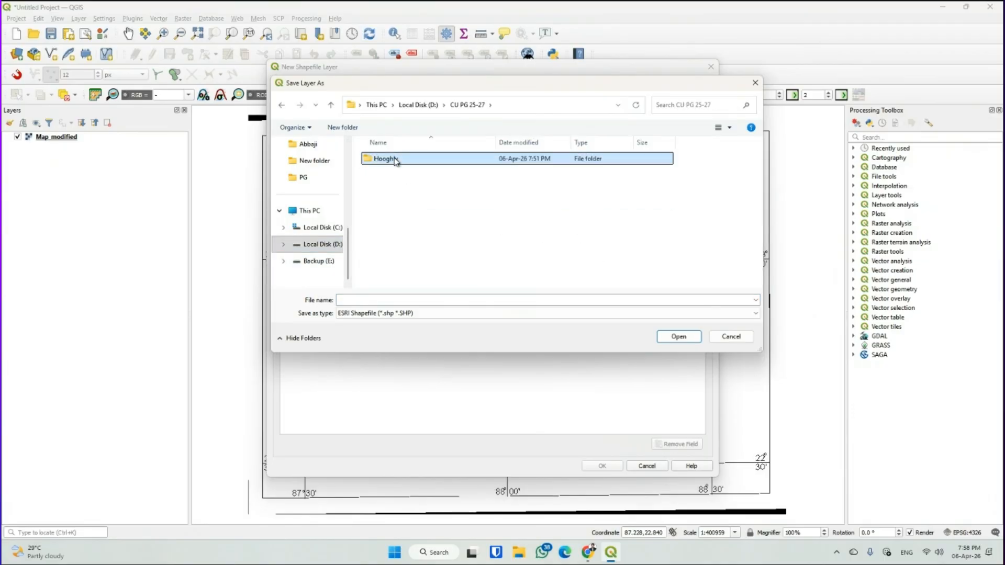
double_click(393, 160)
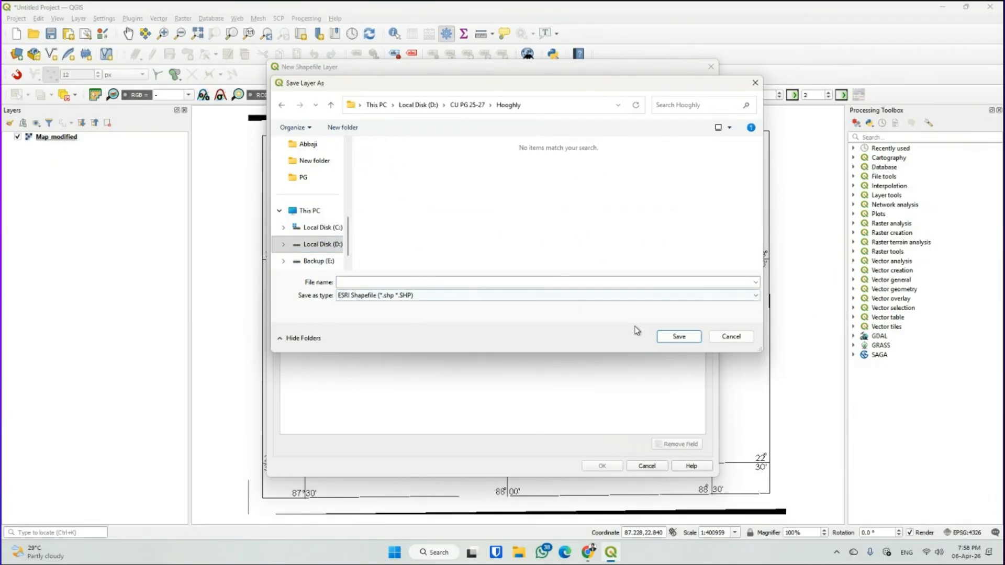
left_click(399, 281)
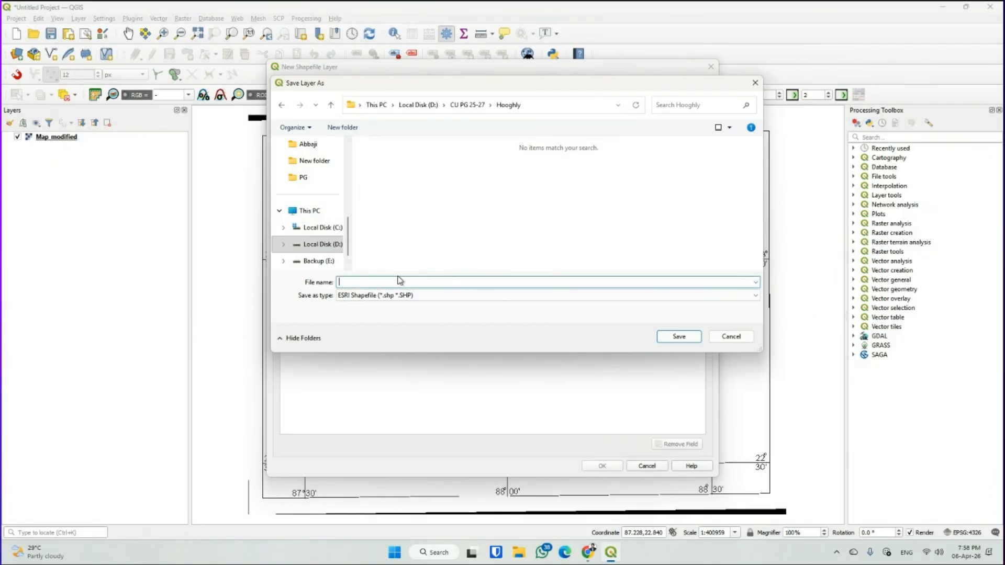
type("CD Block boundary")
left_click(675, 336)
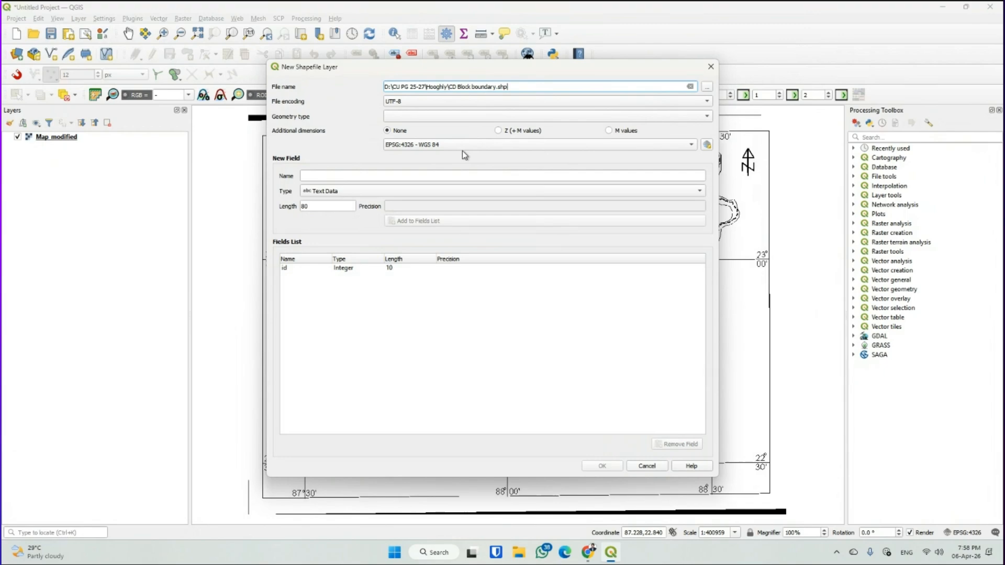
Set the shapefile's geometry type to Polygon and create the layer
left_click(404, 120)
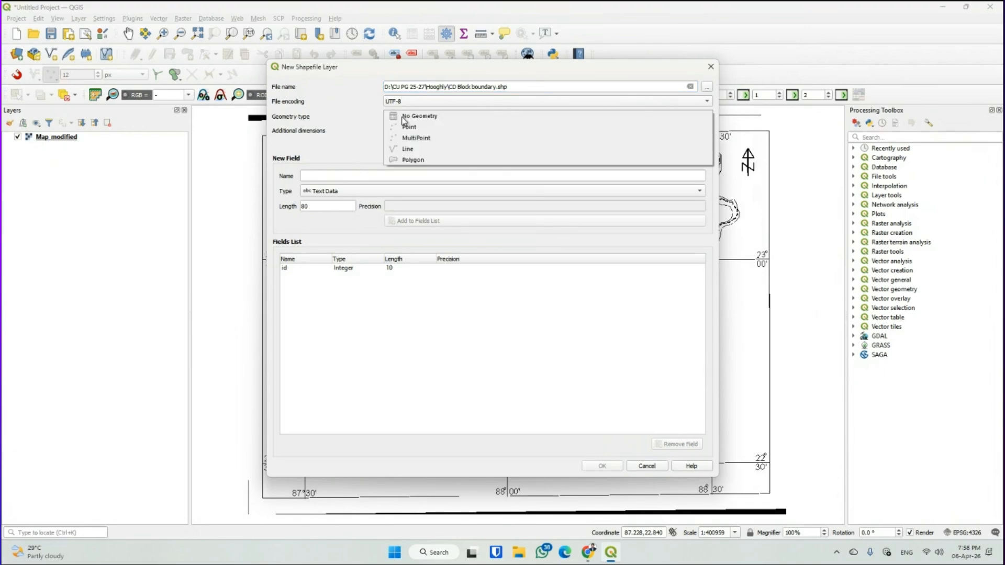
left_click(418, 162)
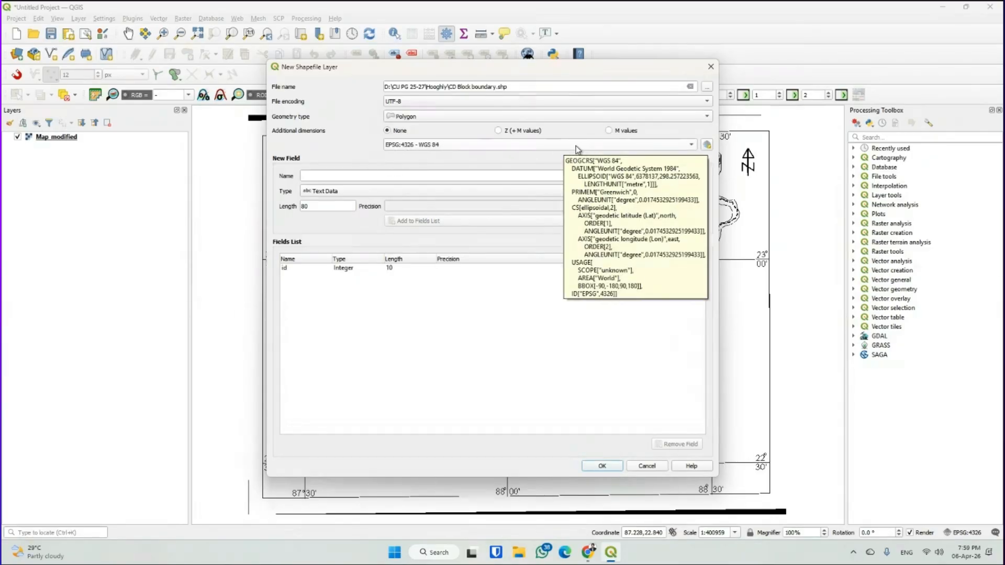
left_click(603, 467)
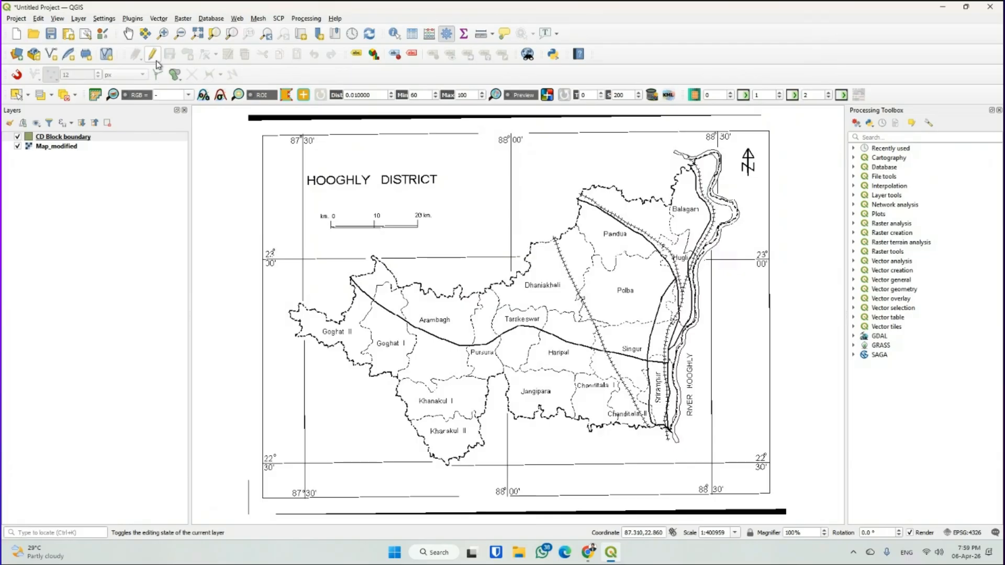
Select the CD Block boundary layer and turn on its editing mode
left_click(83, 137)
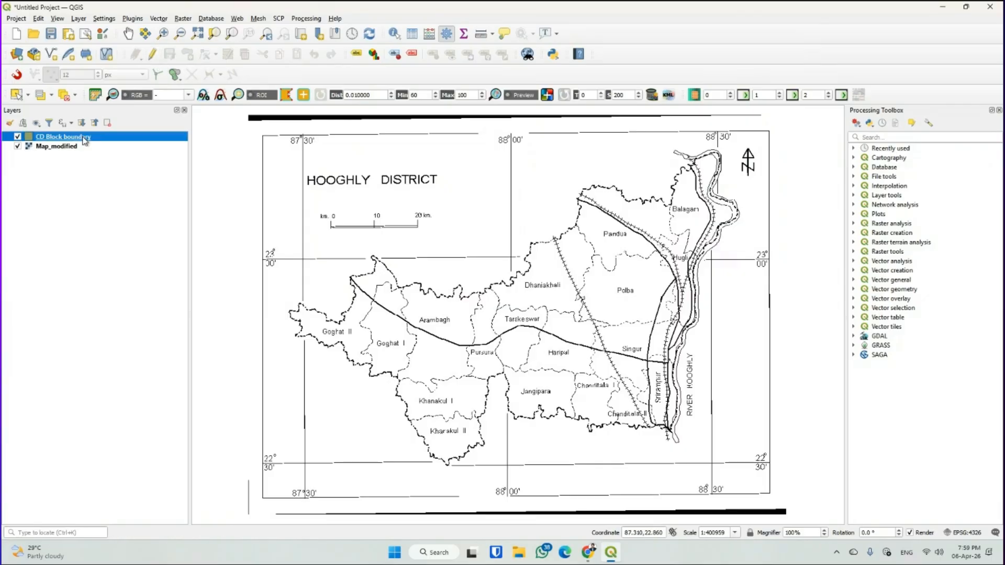
left_click(151, 55)
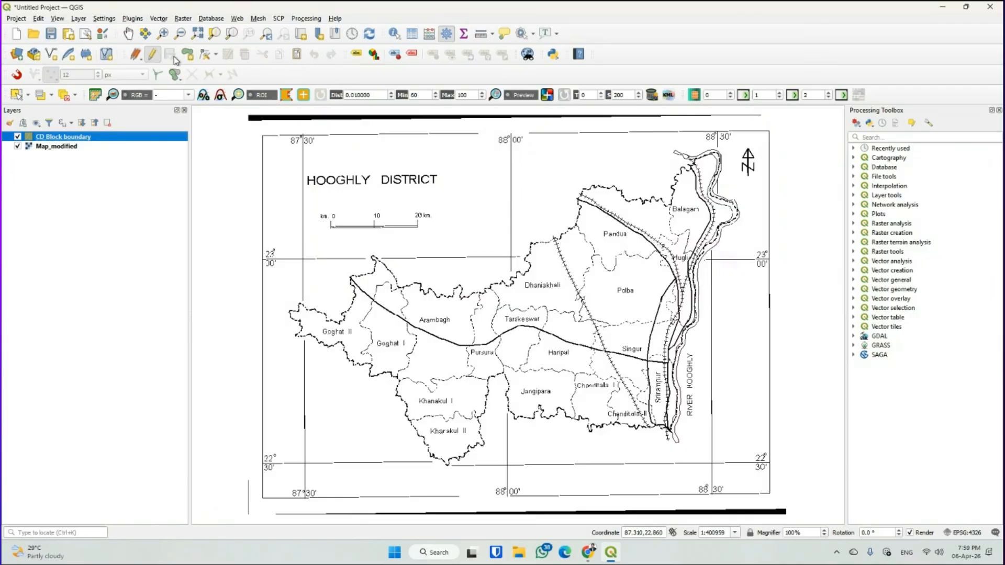
left_click(155, 56)
left_click(156, 56)
left_click(154, 57)
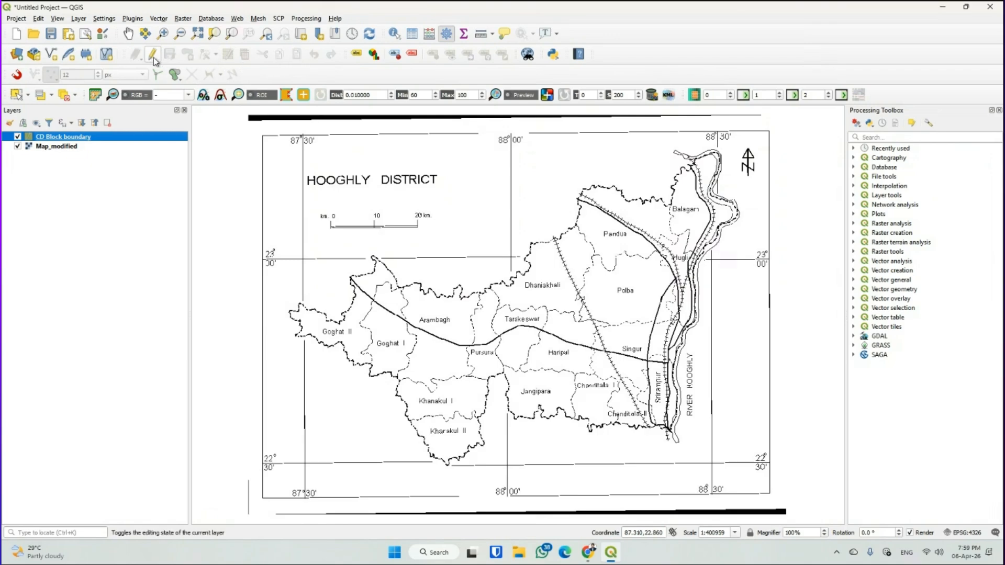
left_click(153, 57)
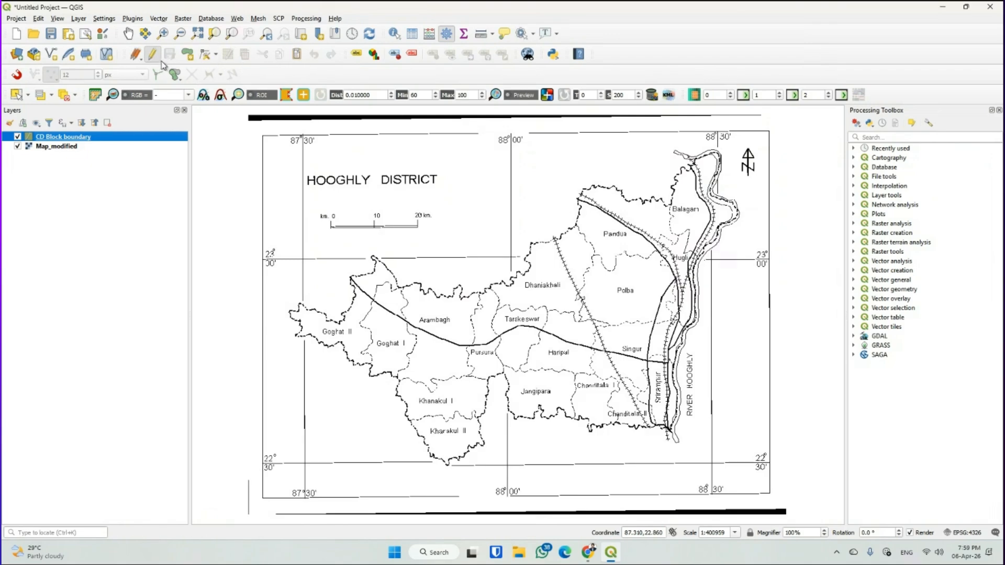
Start a new polygon feature and trace Goghat II's northeastern boundary from the junction with Arambagh up to the northern tip
left_click(191, 61)
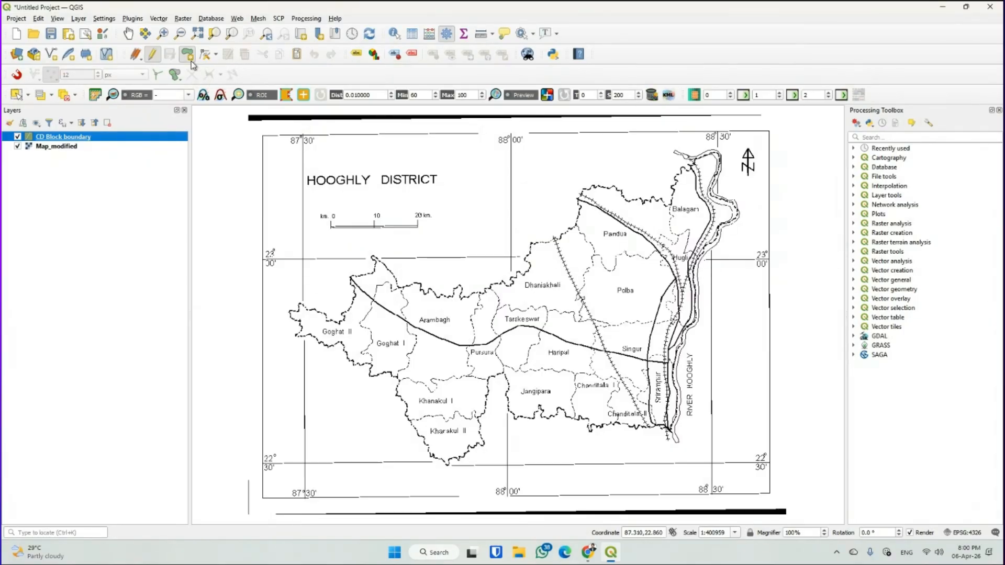
scroll(359, 297, "up", 2)
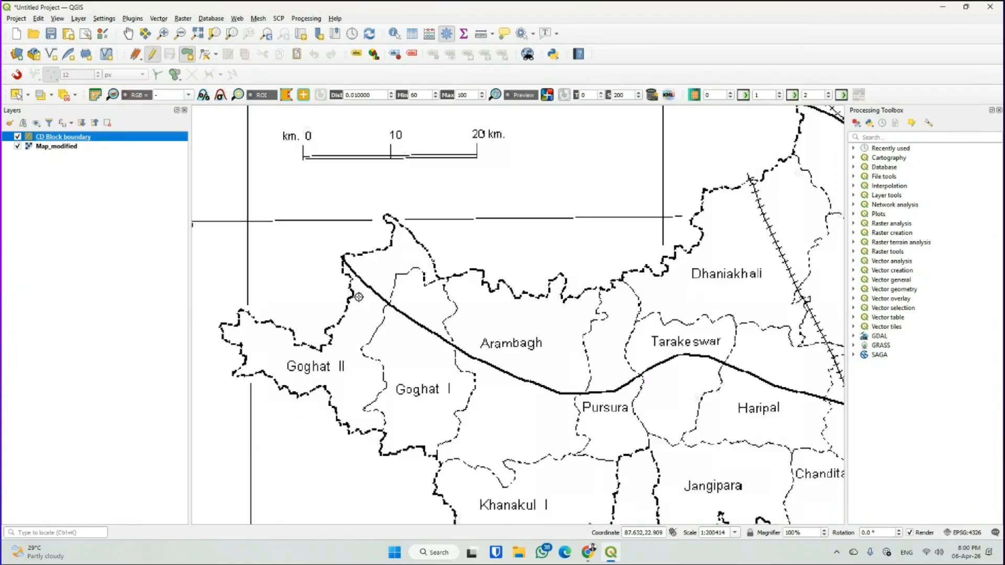
scroll(501, 265, "up", 2)
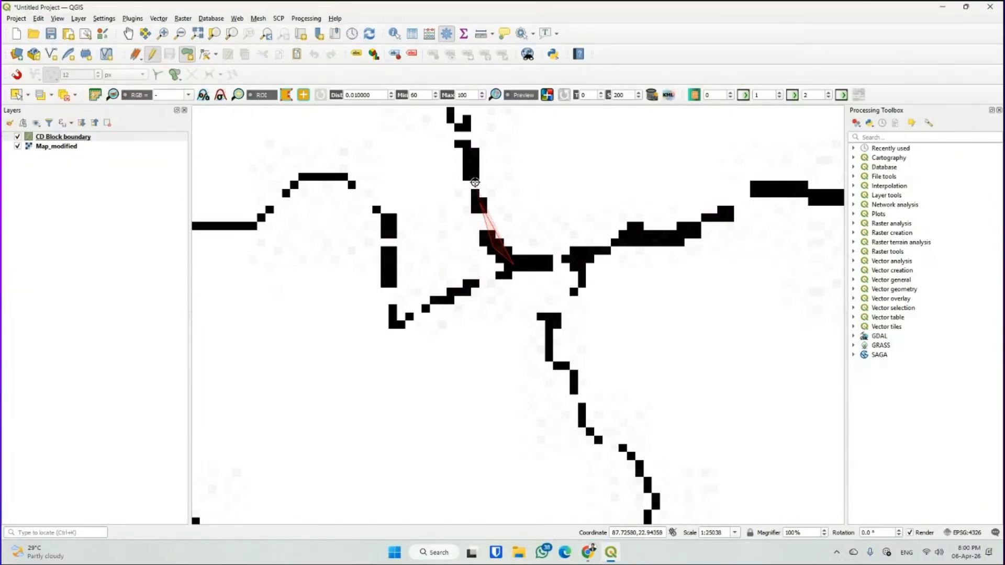
left_click(461, 125)
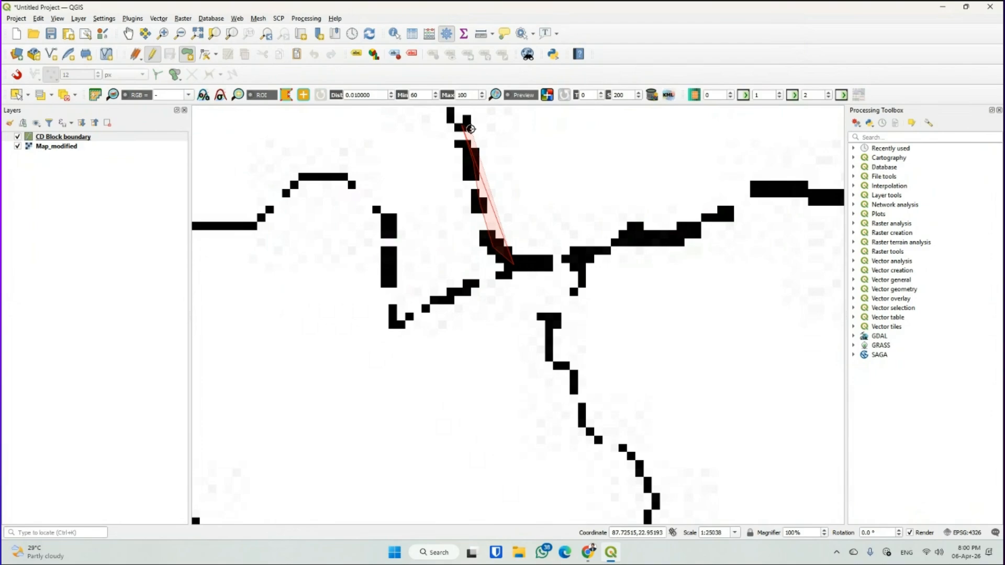
key("Up")
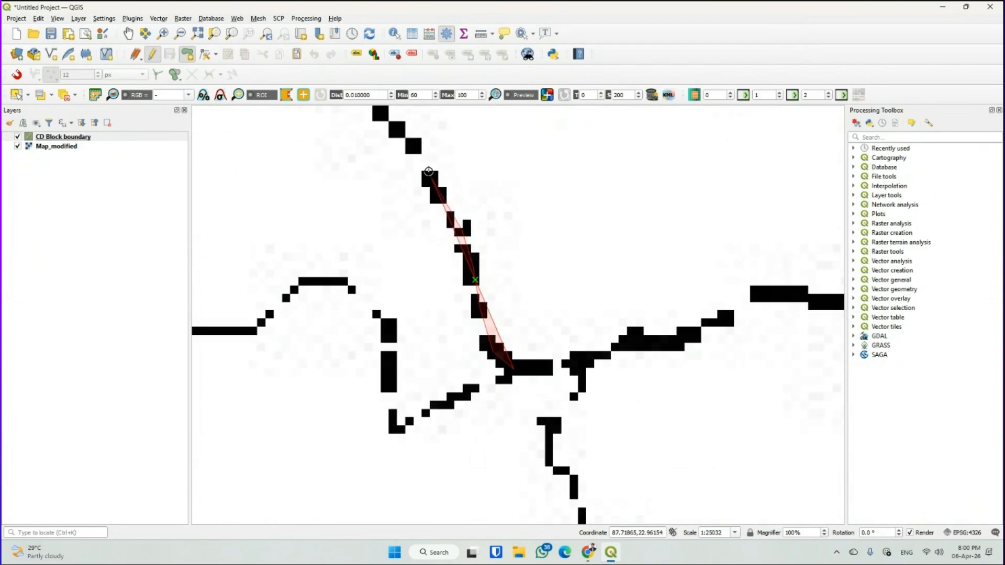
key("Left")
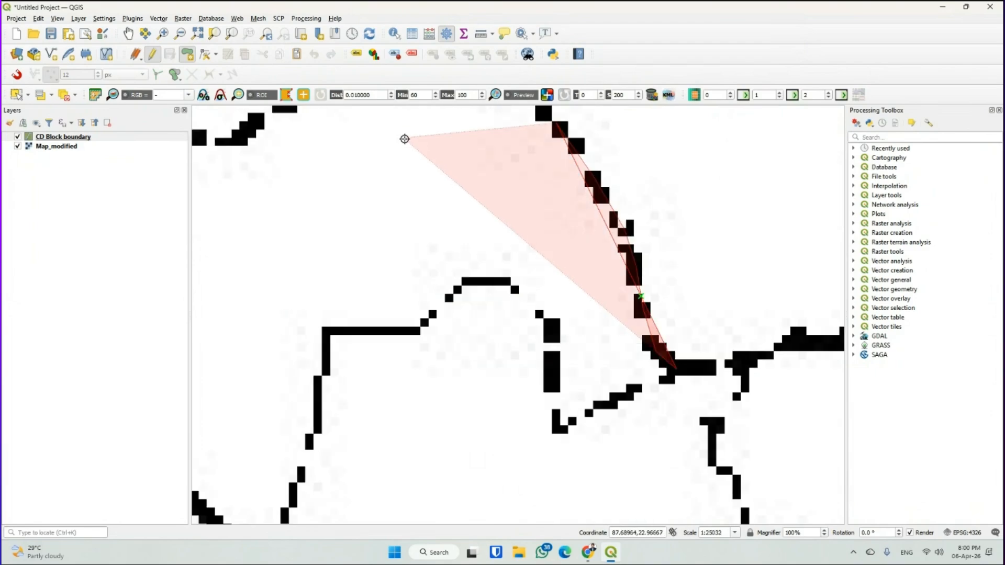
key("Up")
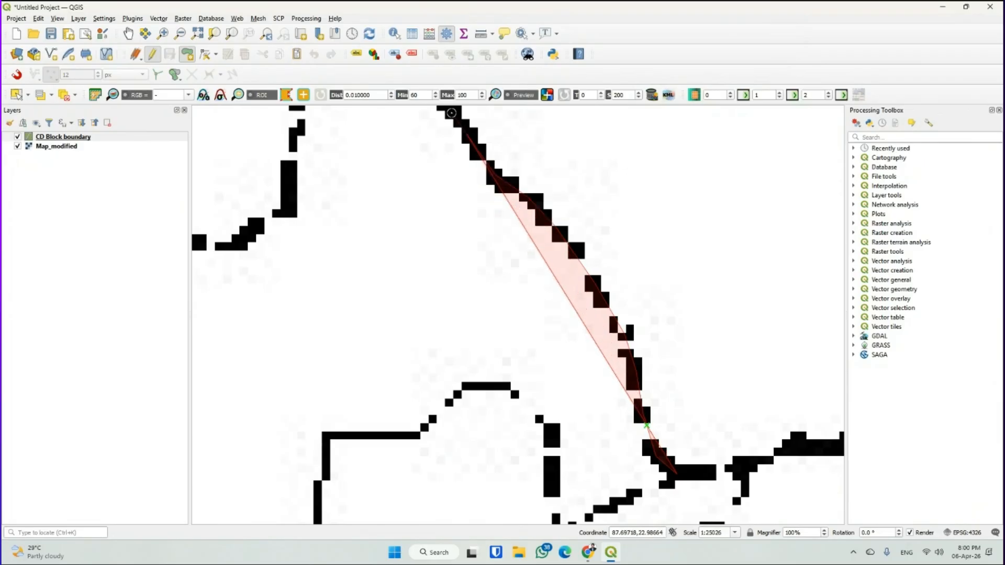
key("Up")
key("Up")
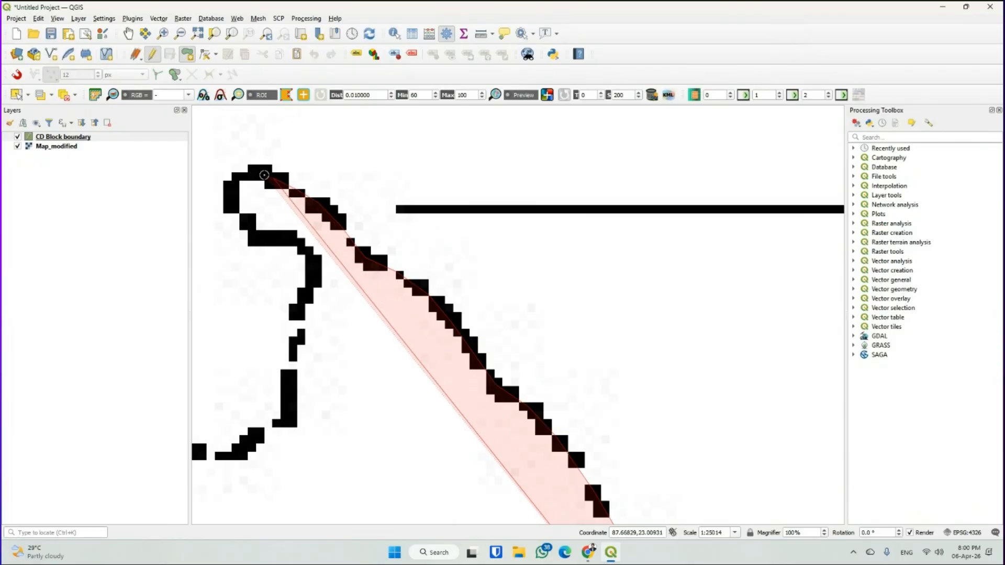
Continue the Goghat II outline around the narrow northern tip and down its western side to the bend below
left_click(230, 189)
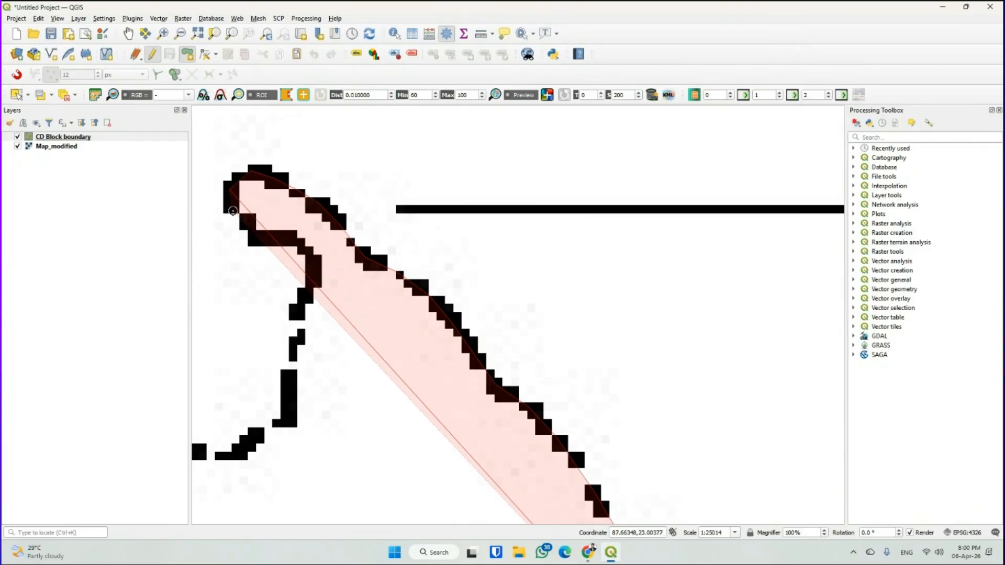
left_click(293, 241)
left_click(305, 248)
left_click(317, 267)
left_click(313, 287)
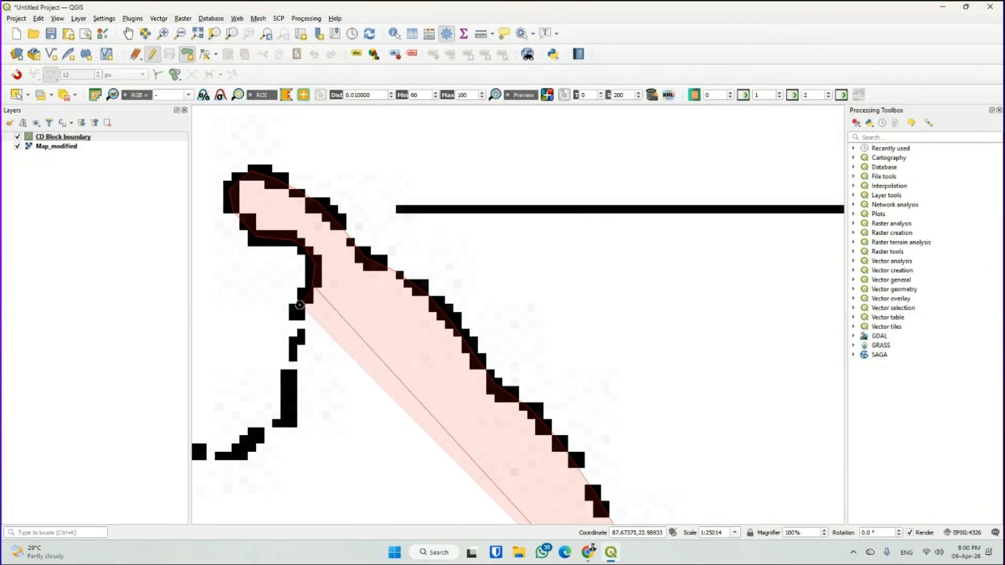
left_click(298, 314)
left_click(295, 361)
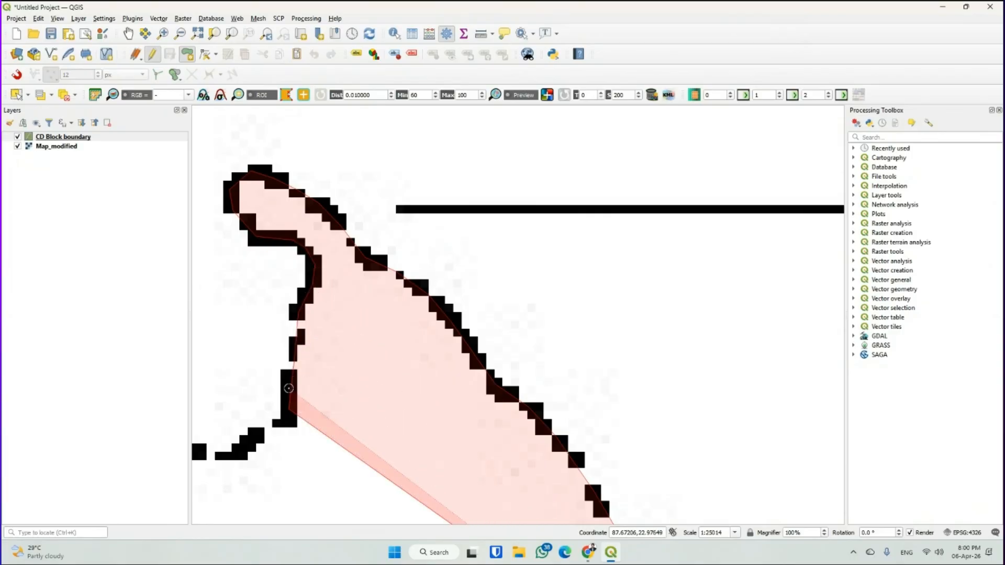
key("Down")
left_click(291, 315)
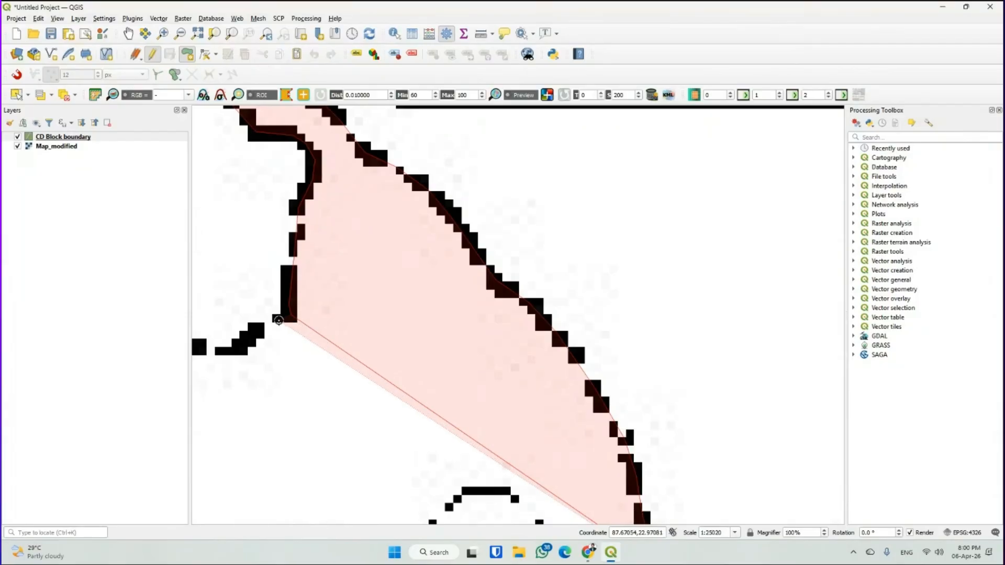
left_click(264, 324)
Trace the Goghat II boundary westward from the bend to the northwestern corner where the thick road line begins
key("Left")
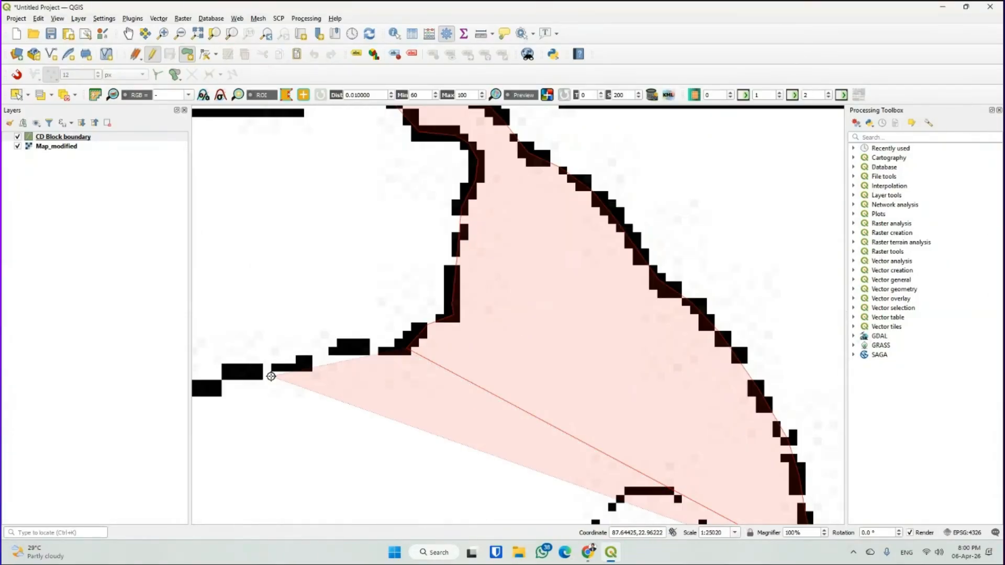
left_click(374, 351)
left_click(343, 349)
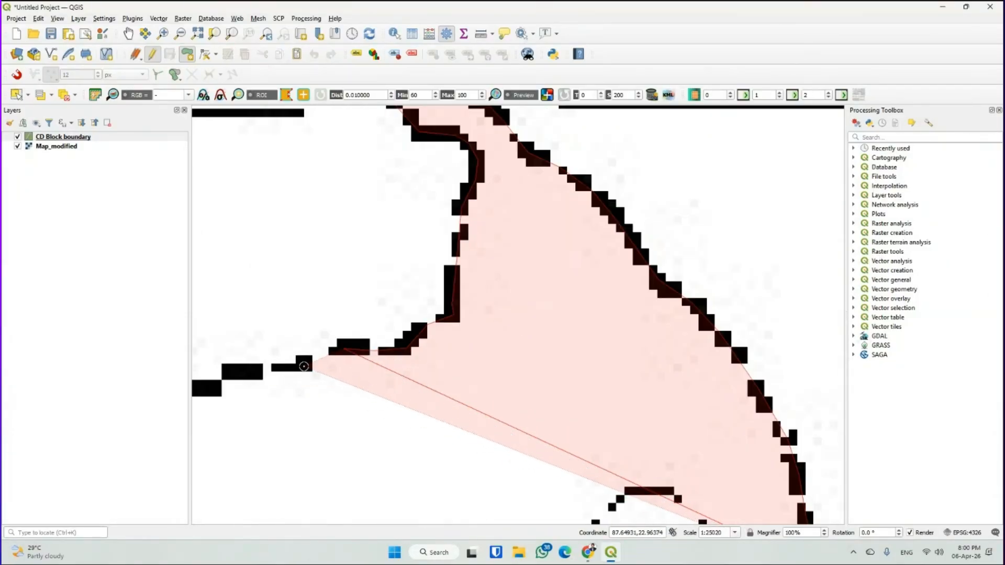
left_click(306, 366)
left_click(236, 374)
key("Left")
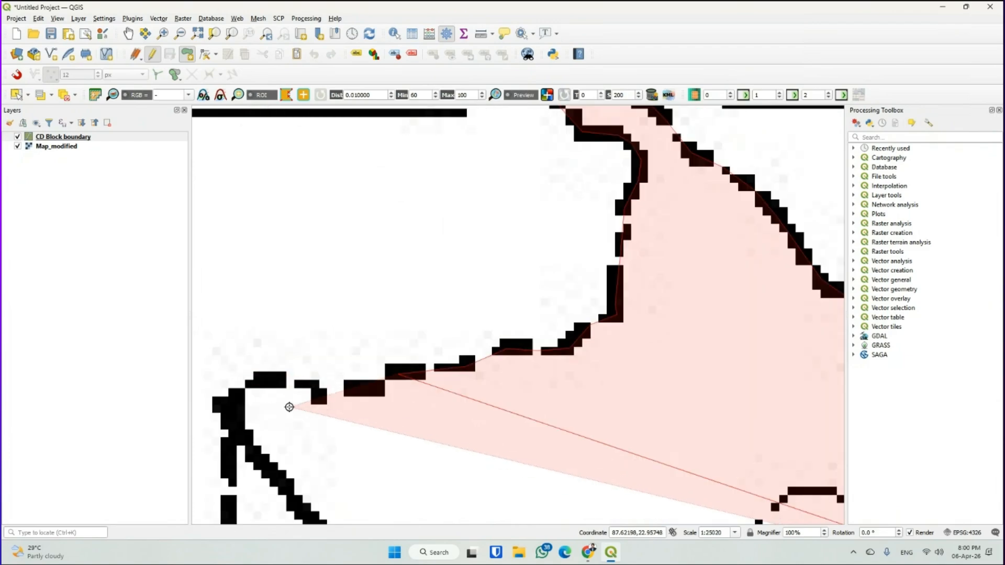
left_click(373, 388)
left_click(316, 392)
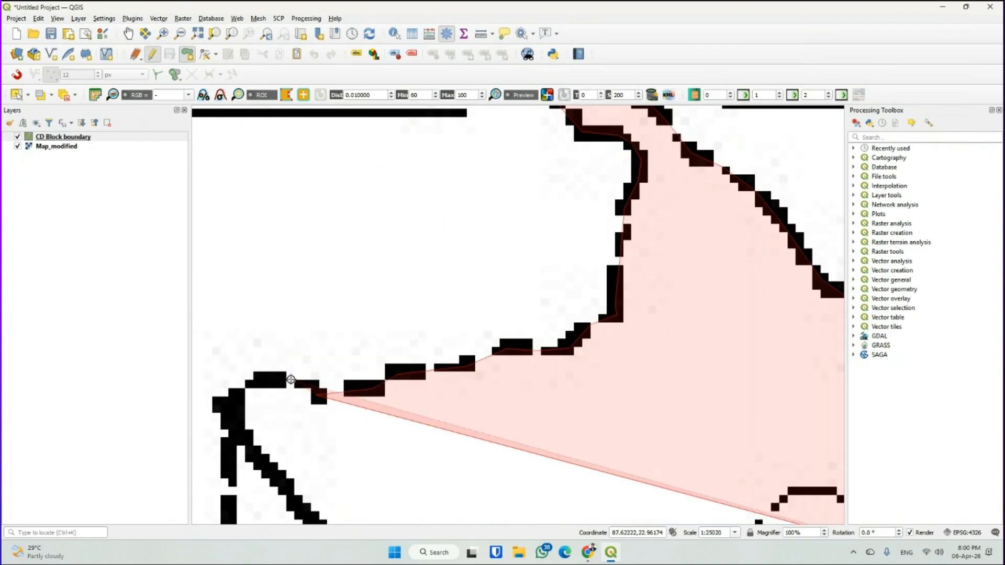
left_click(284, 377)
left_click(246, 388)
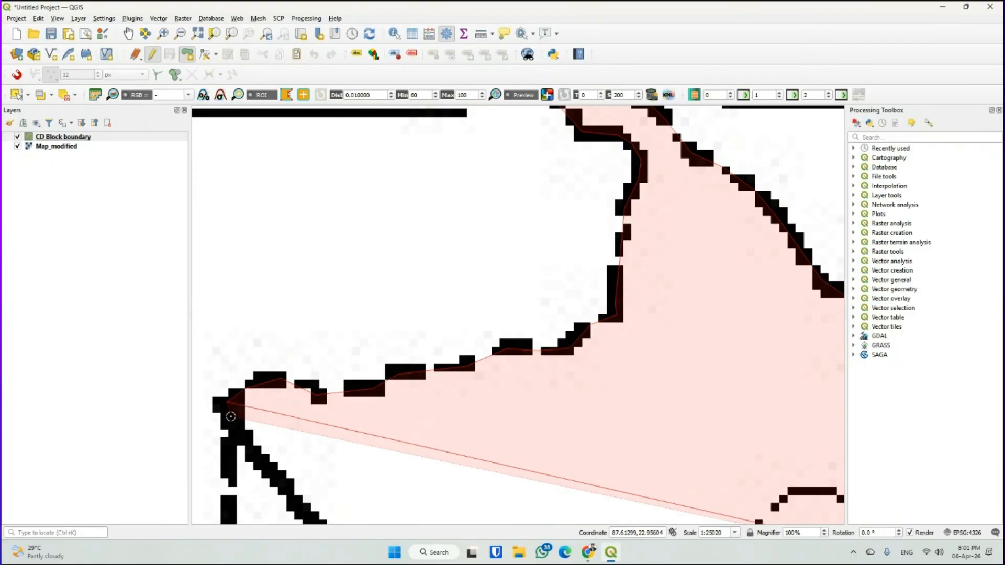
Trace the western boundary southward from the road-line corner to the eastward bulge of the dashed line
scroll(226, 402, "down", 1)
scroll(228, 402, "down", 1)
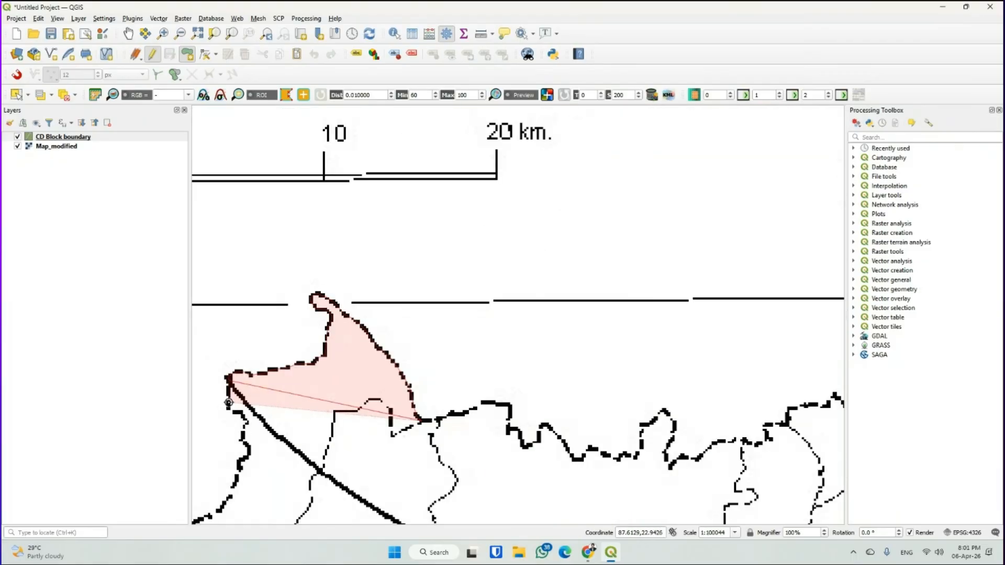
key("Down")
key("Down")
key("Left")
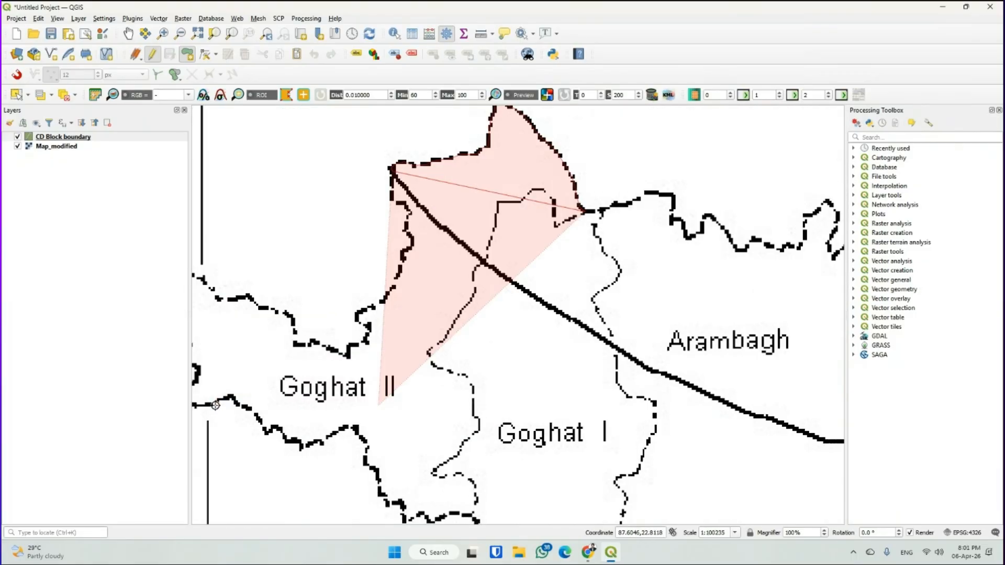
scroll(333, 311, "up", 1)
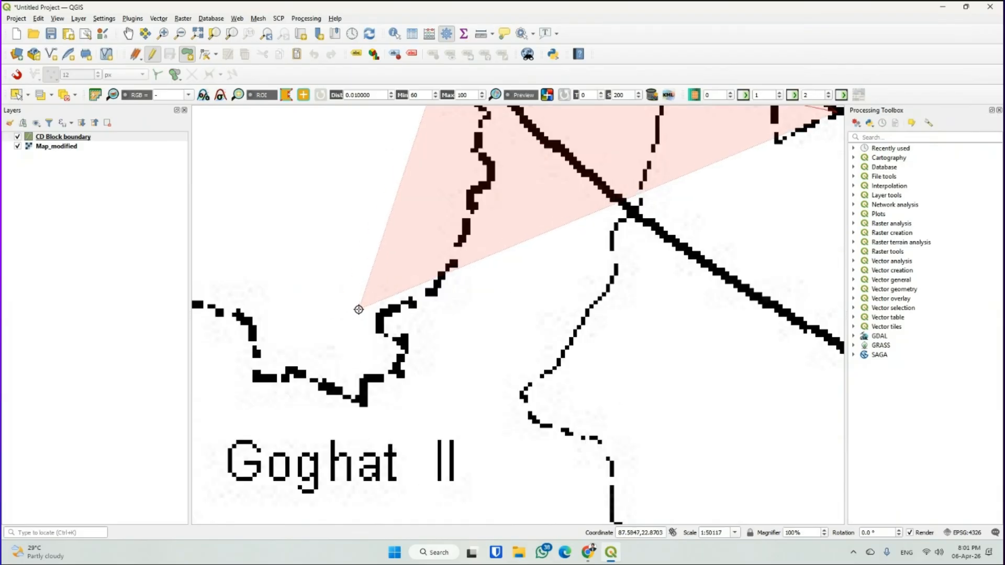
key("Up")
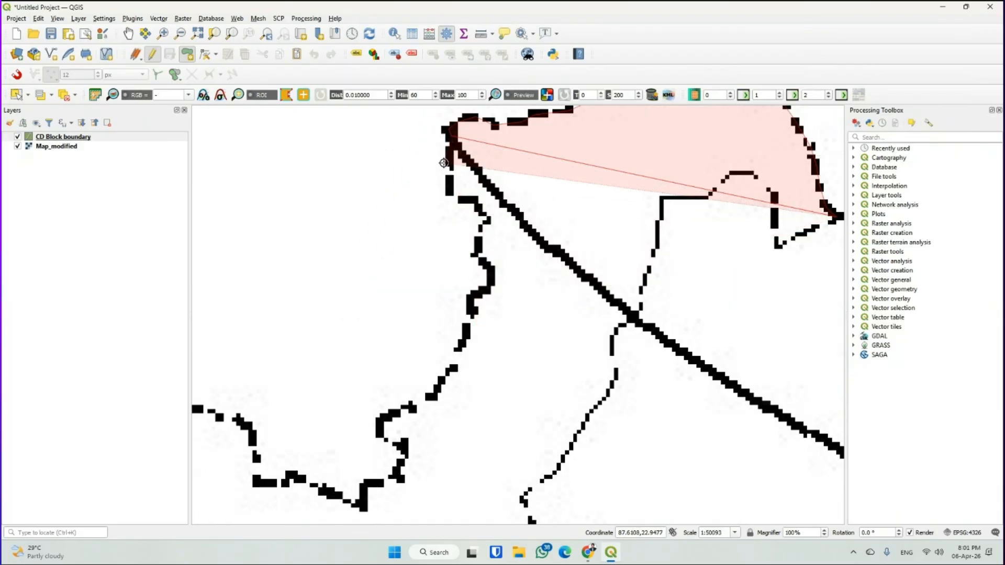
left_click(450, 190)
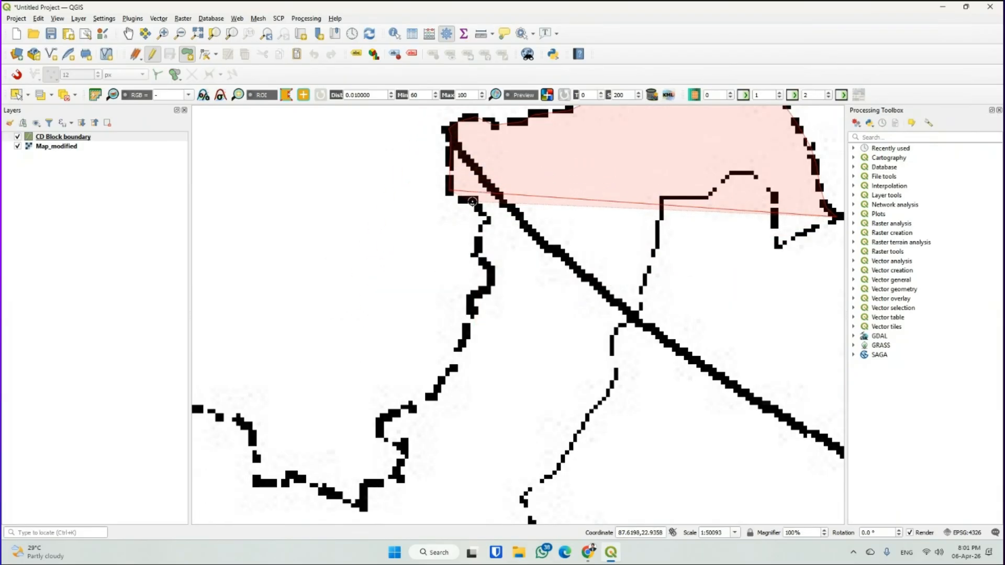
left_click(489, 220)
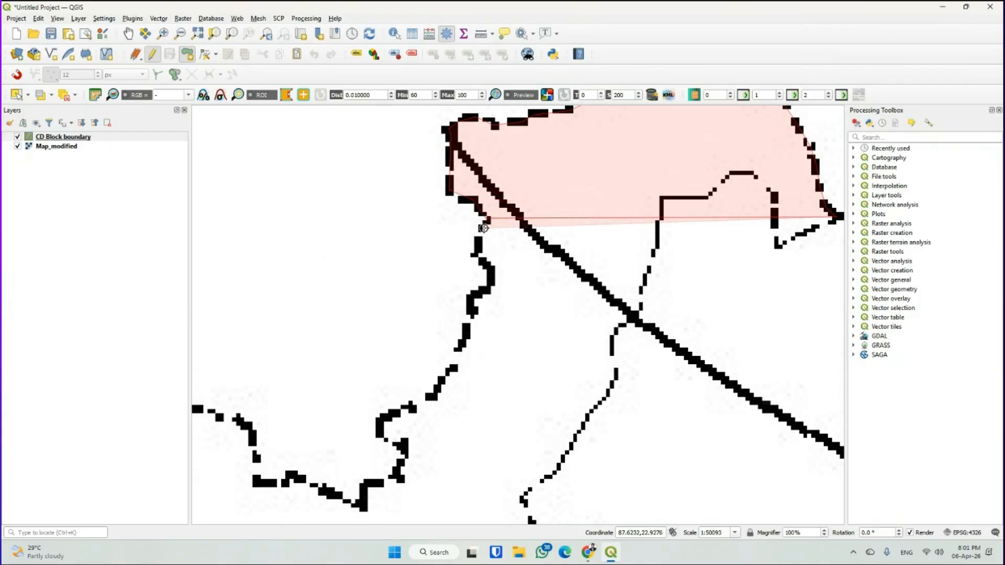
left_click(480, 229)
left_click(478, 251)
left_click(493, 274)
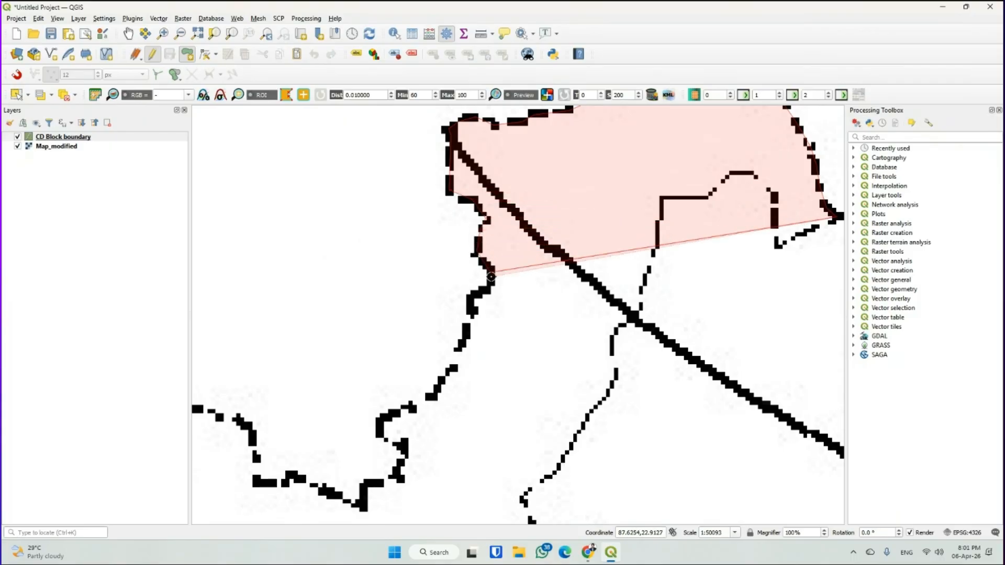
Continue the outline southwest from the bulge to the notch in the boundary north of the Goghat II label
left_click(490, 292)
left_click(473, 295)
left_click(471, 310)
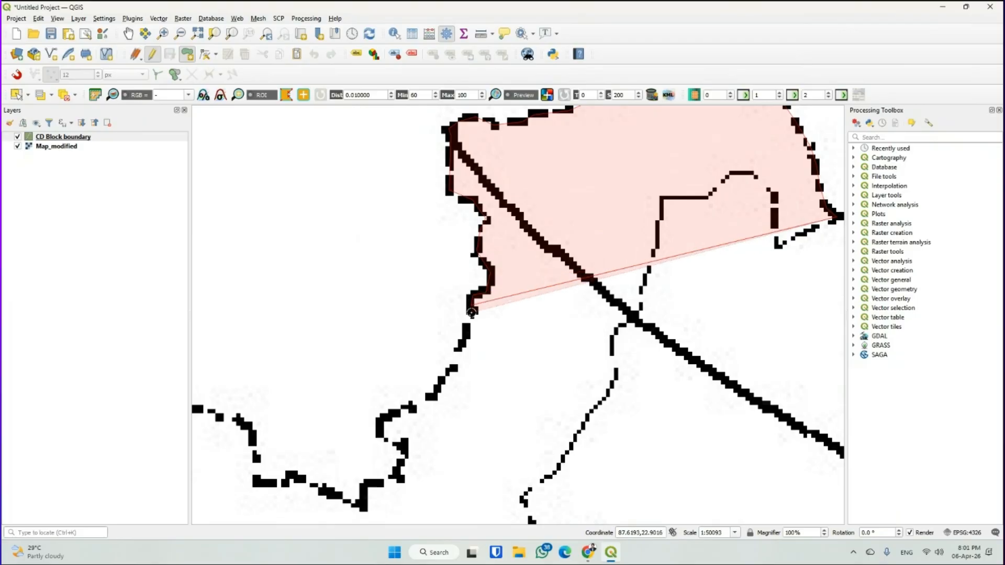
left_click(469, 323)
left_click(467, 335)
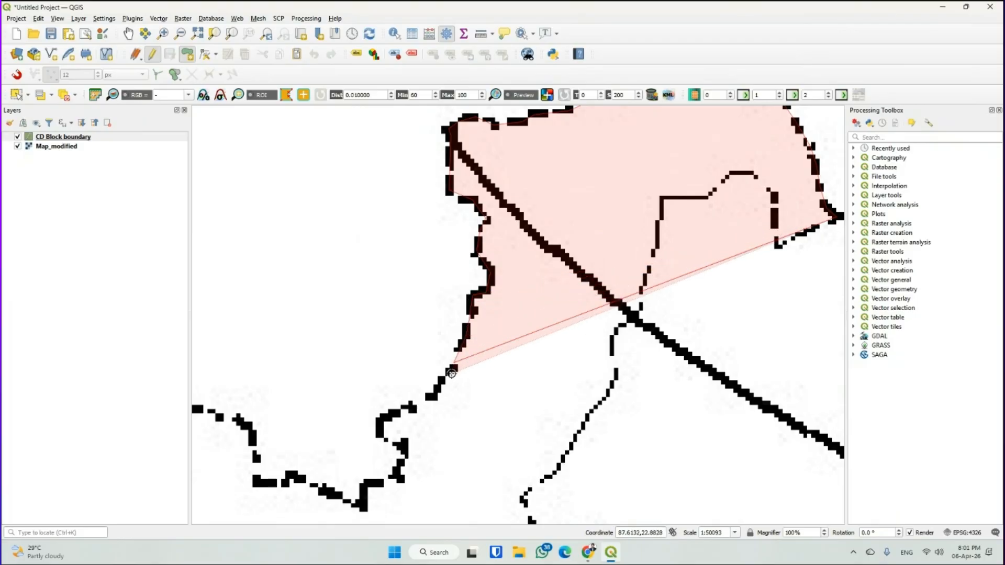
left_click(436, 388)
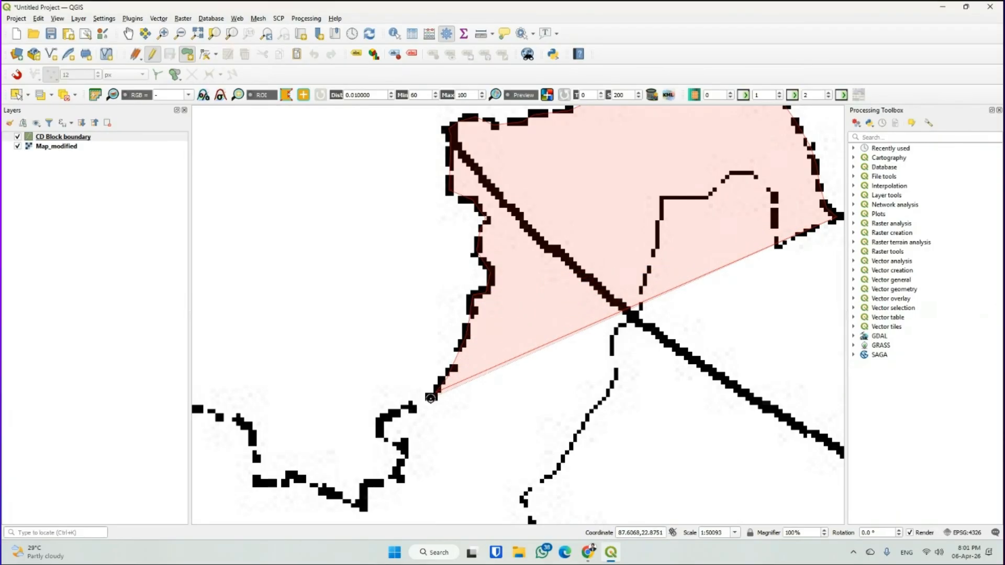
left_click(378, 423)
left_click(381, 428)
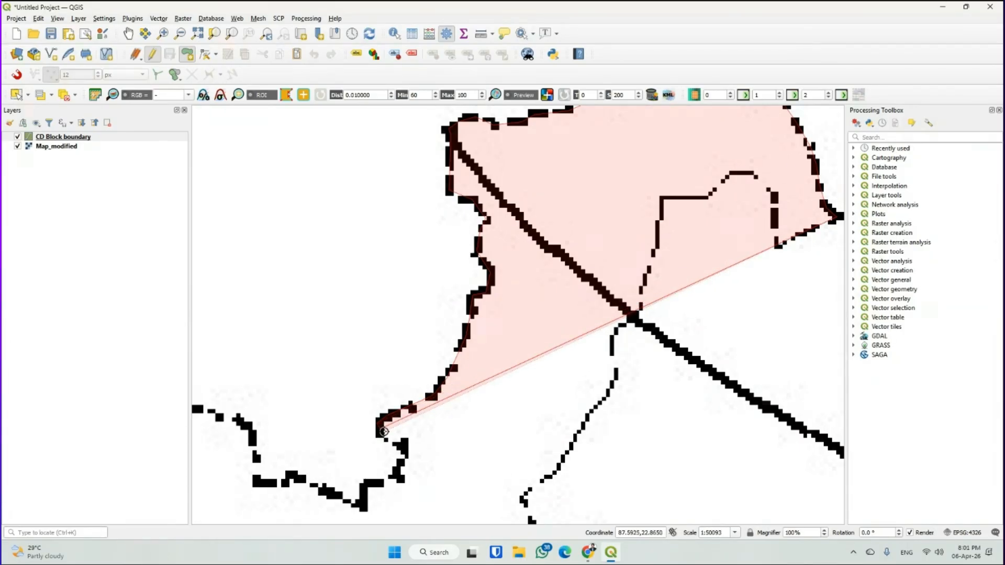
Place trial vertices beyond the notch north of the Goghat II label and delete them from the unfinished outline
left_click(404, 448)
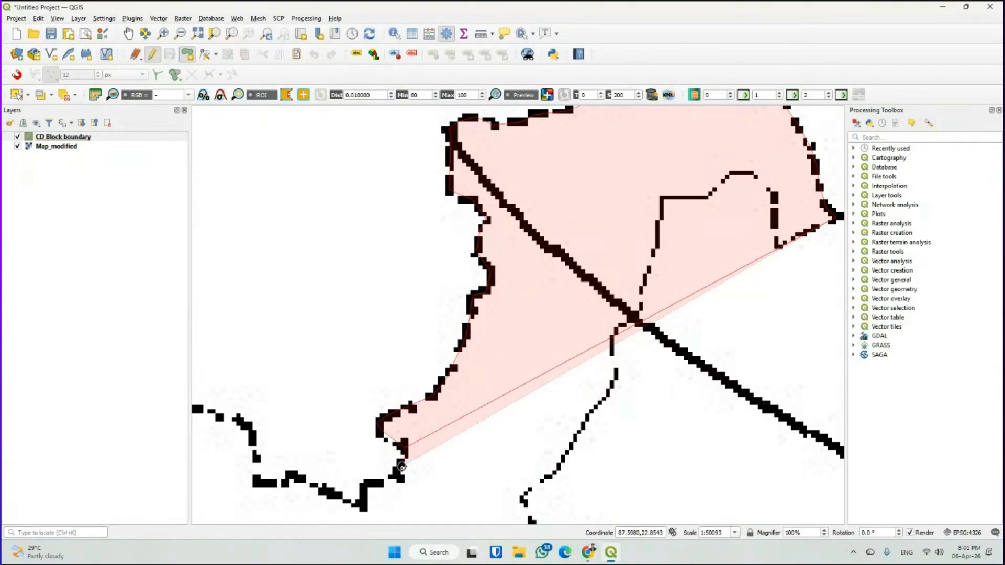
key("BackSpace")
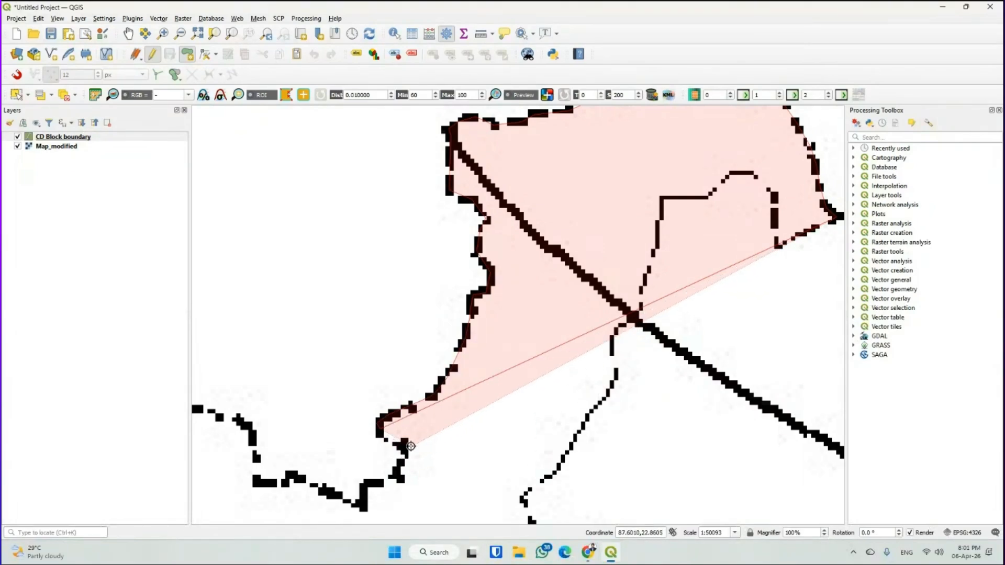
left_click(413, 445)
left_click(567, 454)
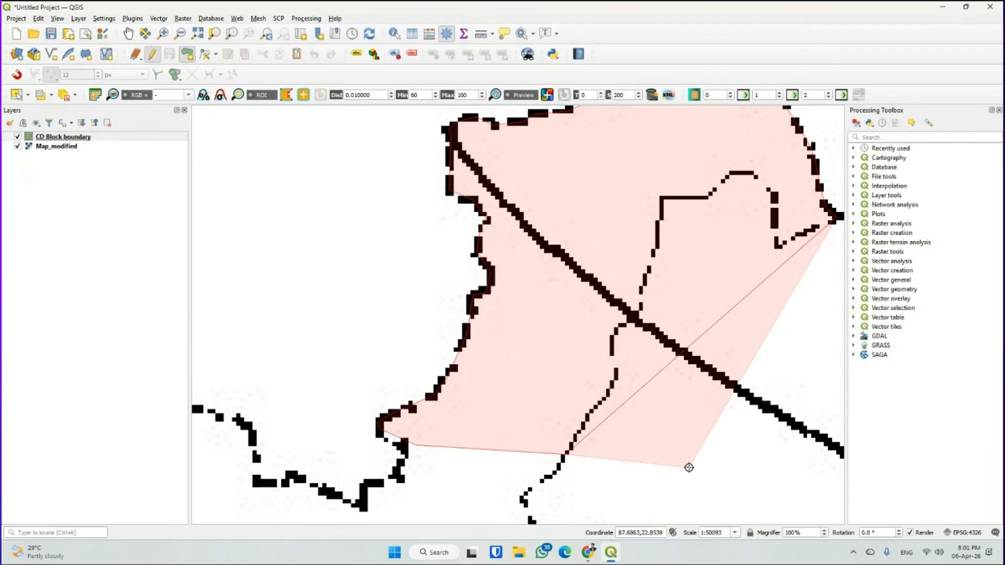
key("BackSpace")
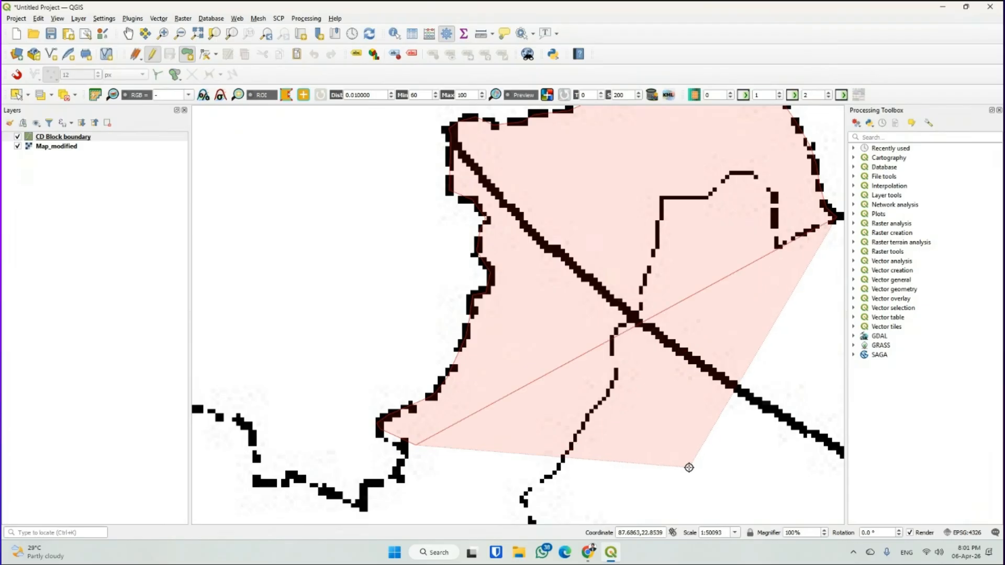
key("BackSpace")
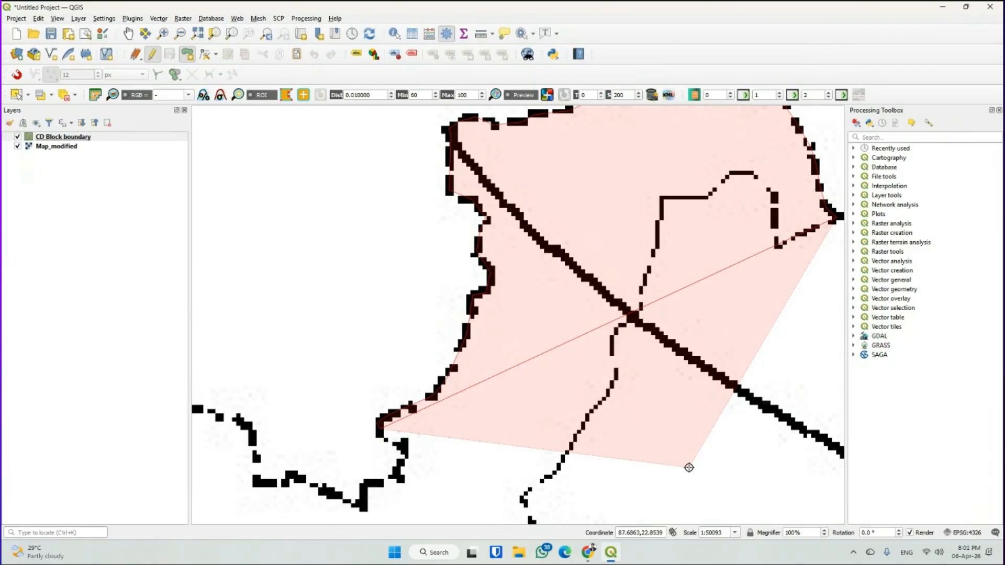
key("BackSpace")
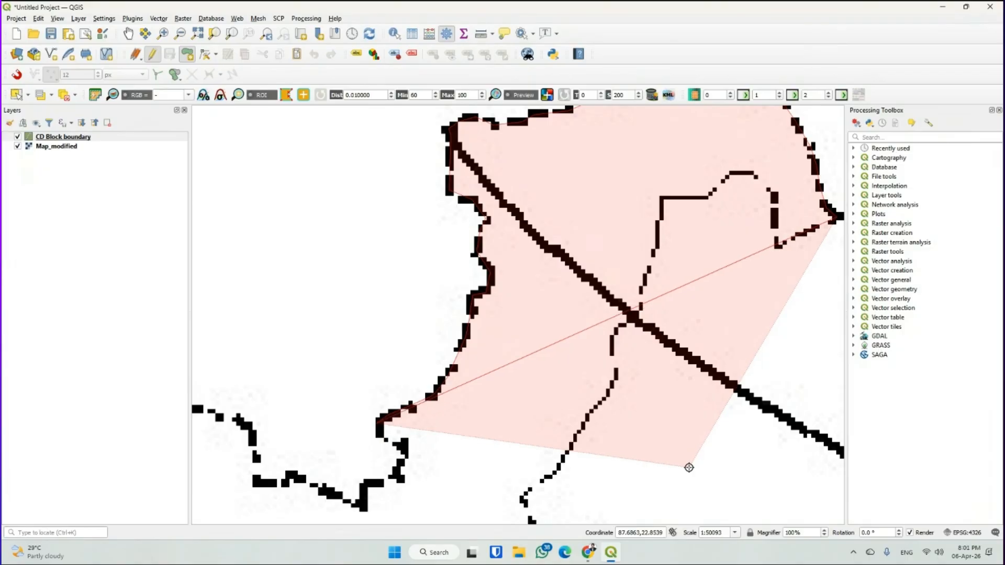
Trace the Goghat II boundary from the notch south and southwest to the tip of the downward spike north of the label
left_click(402, 448)
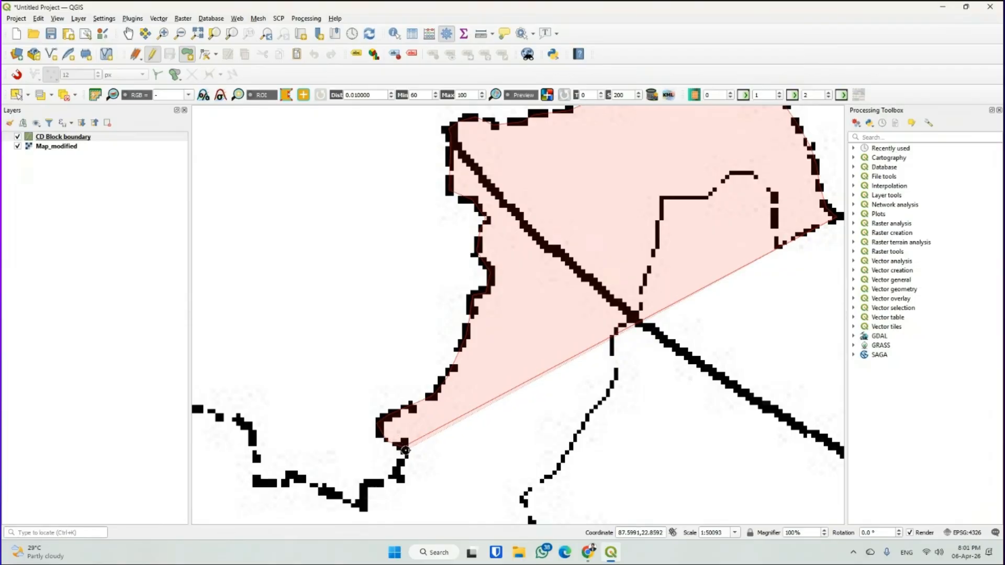
left_click(405, 455)
left_click(396, 468)
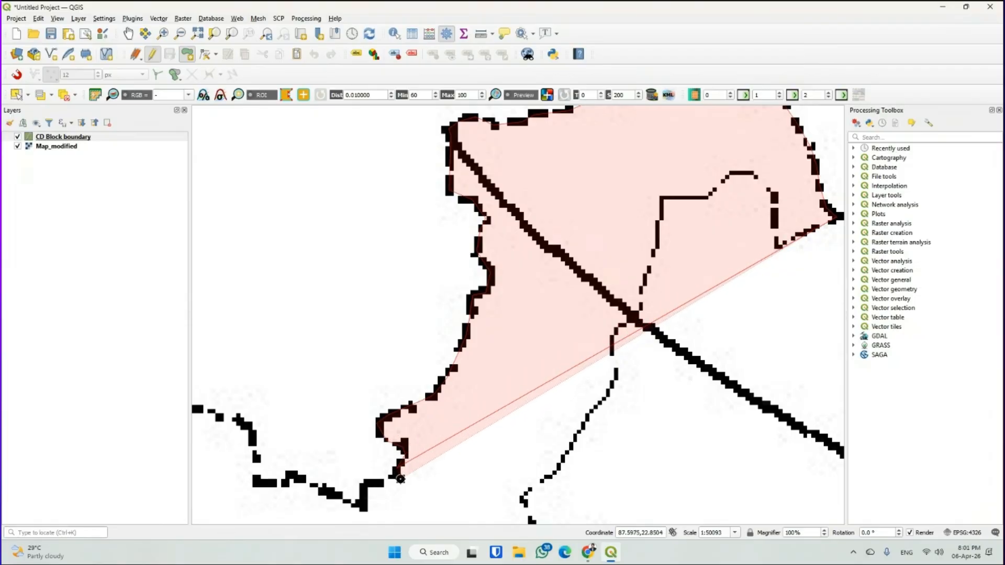
left_click(399, 478)
left_click(386, 482)
left_click(369, 486)
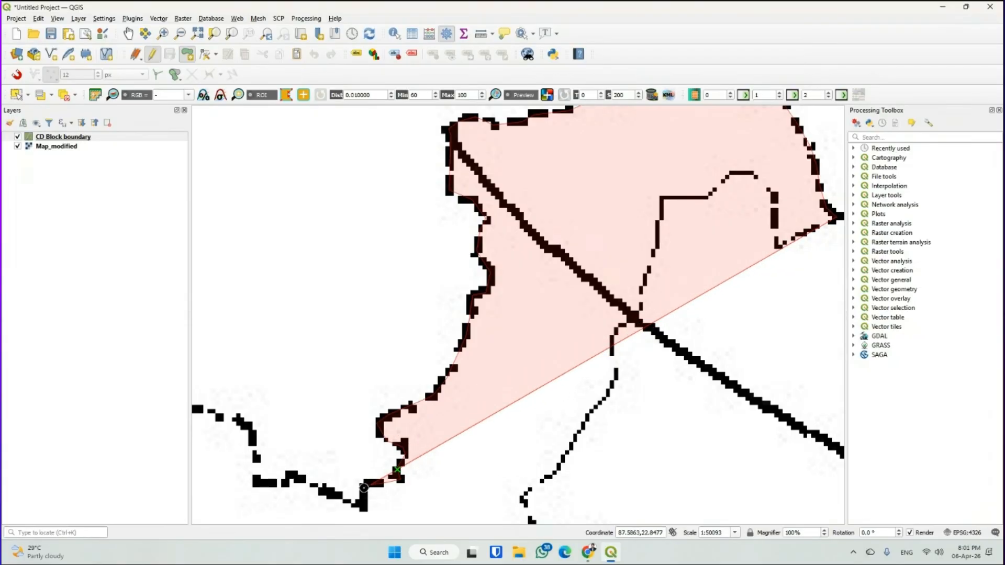
left_click(364, 488)
left_click(363, 509)
Continue the outline west from the spike through the square corner and northwest up the stepped dashed line
left_click(337, 497)
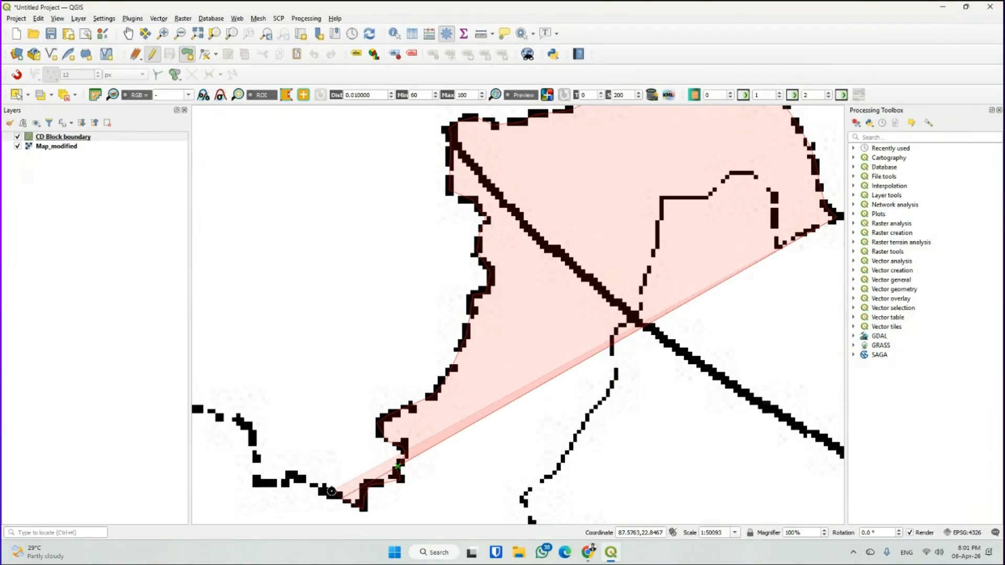
left_click(287, 484)
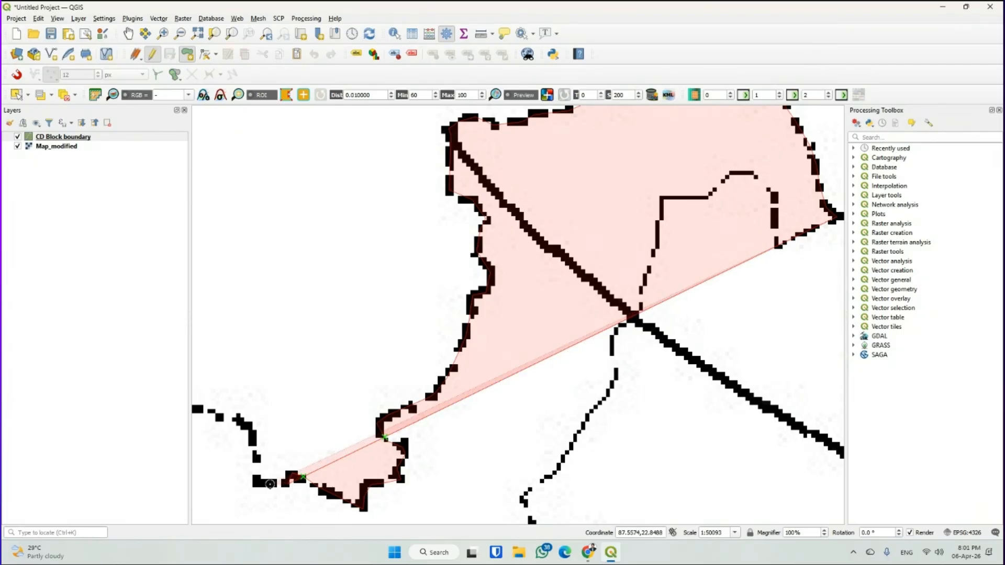
left_click(257, 480)
left_click(256, 461)
left_click(254, 438)
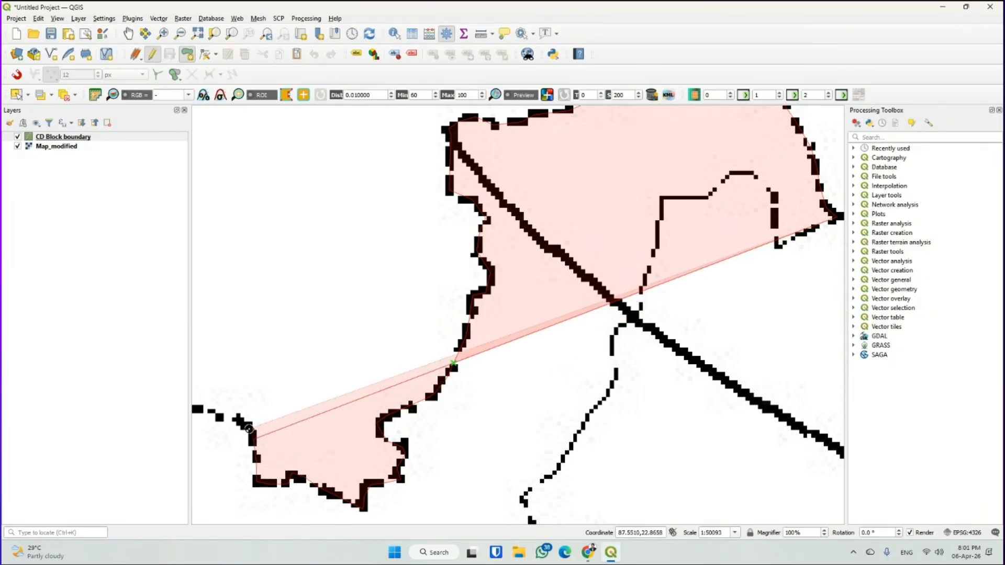
left_click(246, 424)
left_click(233, 418)
left_click(215, 413)
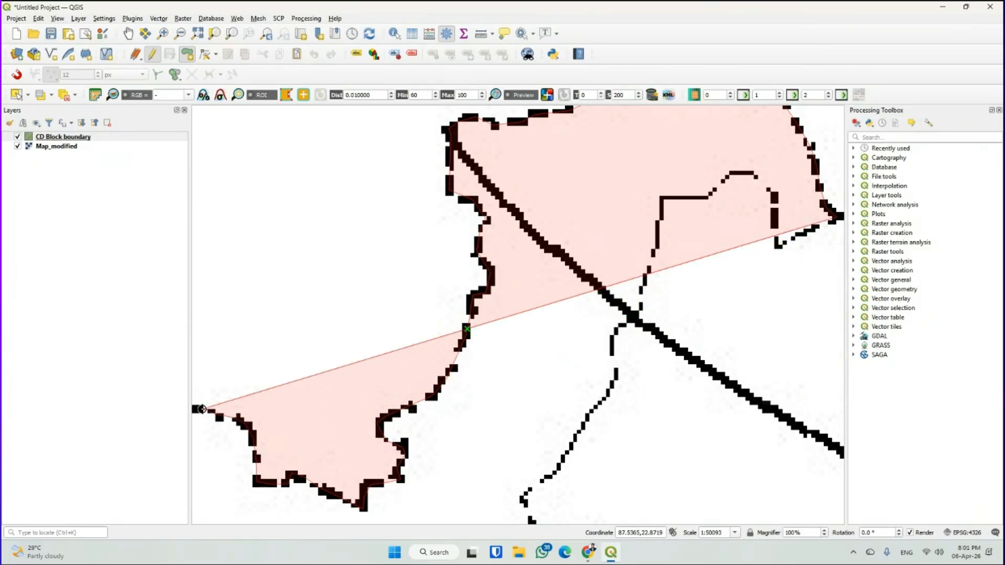
Trace the northern edge westward and around the far western lobe to the cross-shaped junction on its southern side
key("Left")
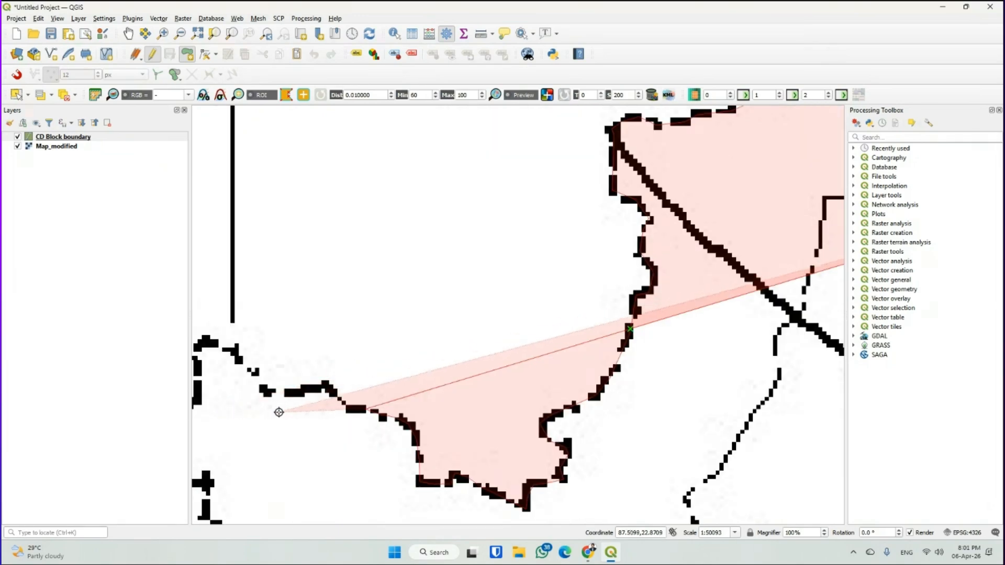
left_click(324, 387)
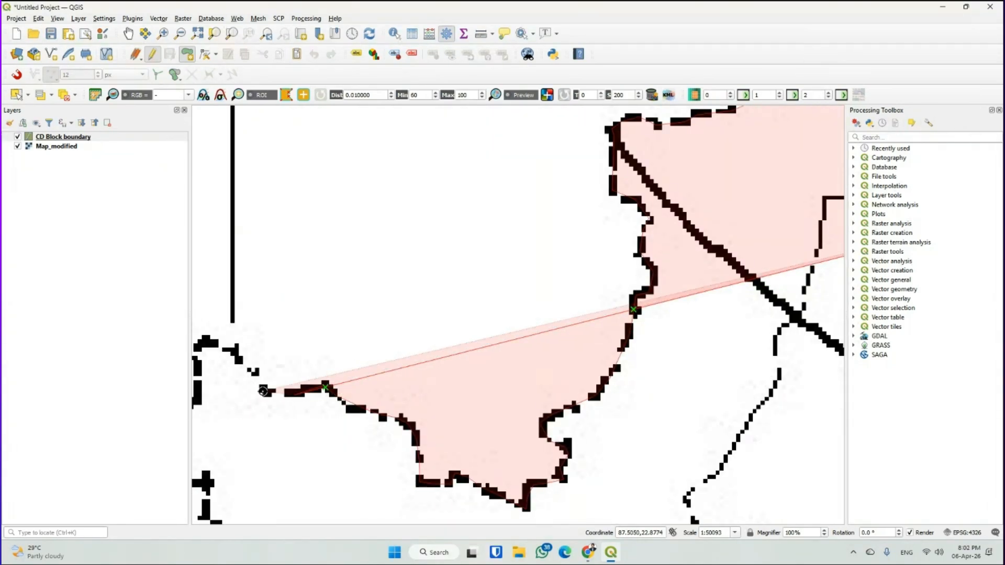
left_click(263, 391)
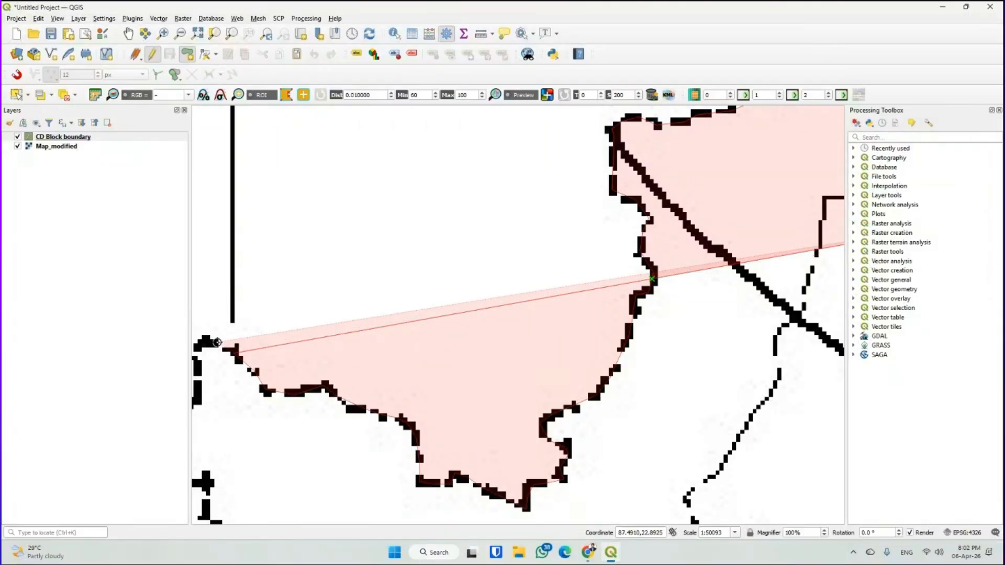
key("Left")
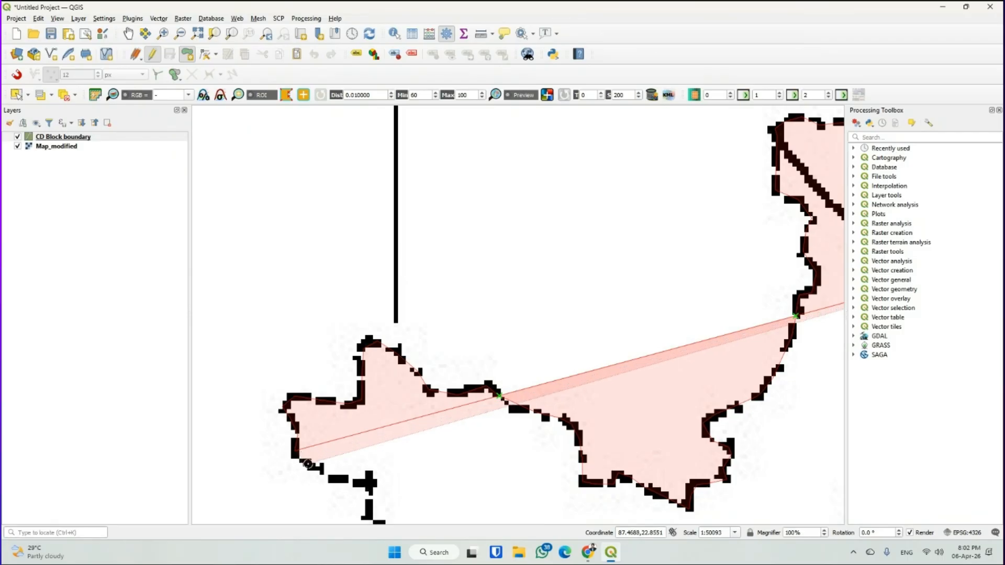
left_click(369, 483)
Continue the outline south from the cross-shaped junction around the bulge to the pointed southwestern tip
key("Down")
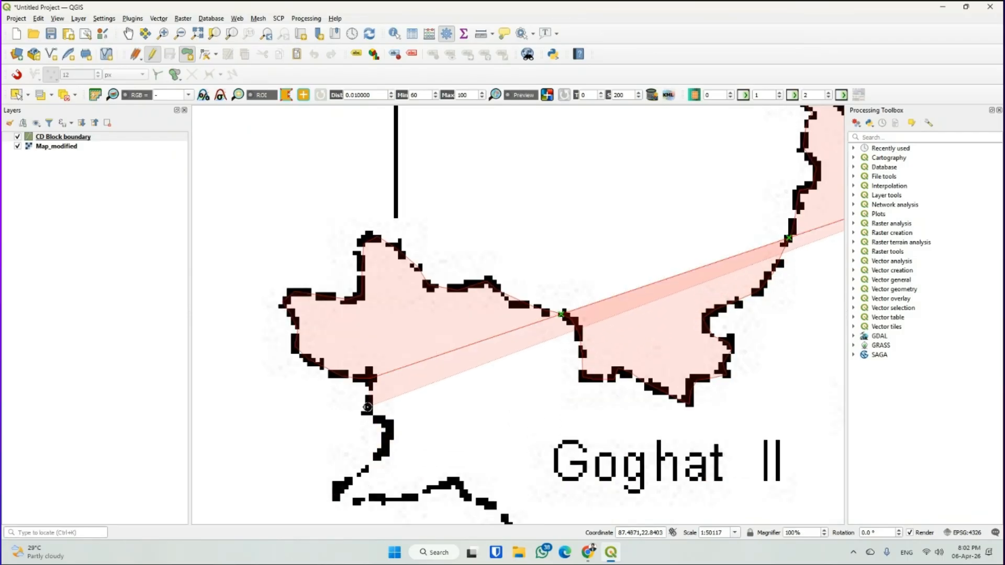
left_click(390, 422)
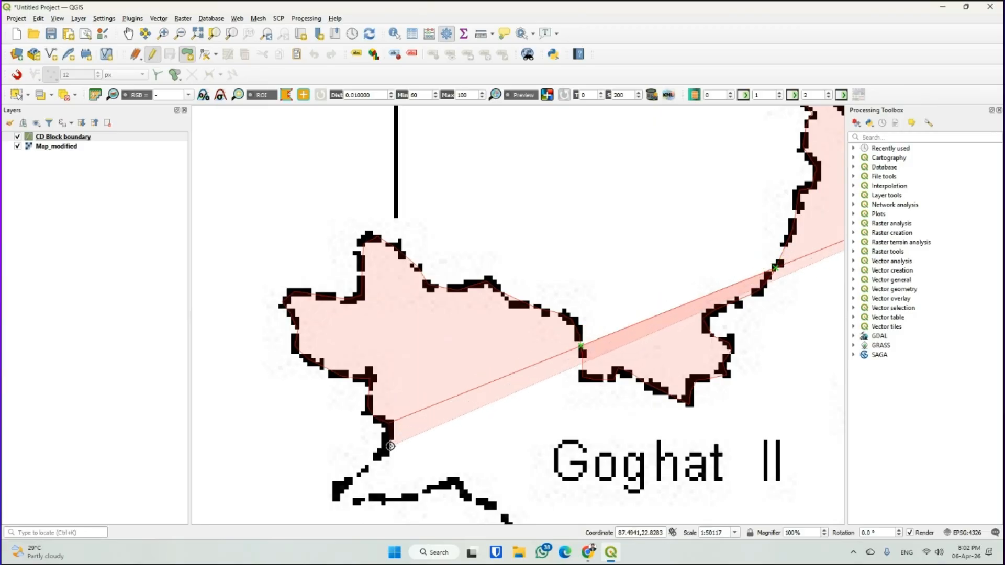
left_click(380, 457)
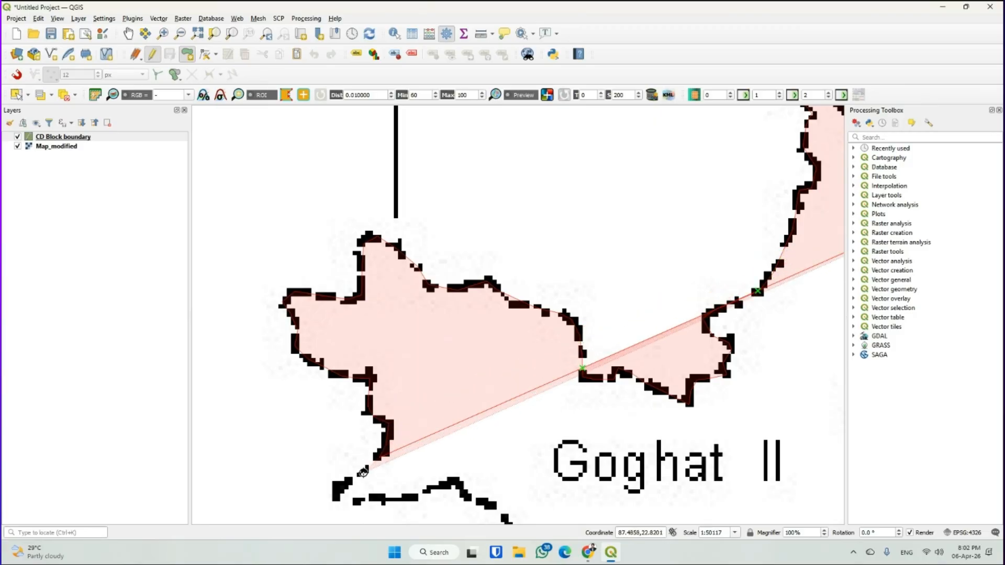
left_click(339, 480)
key("Down")
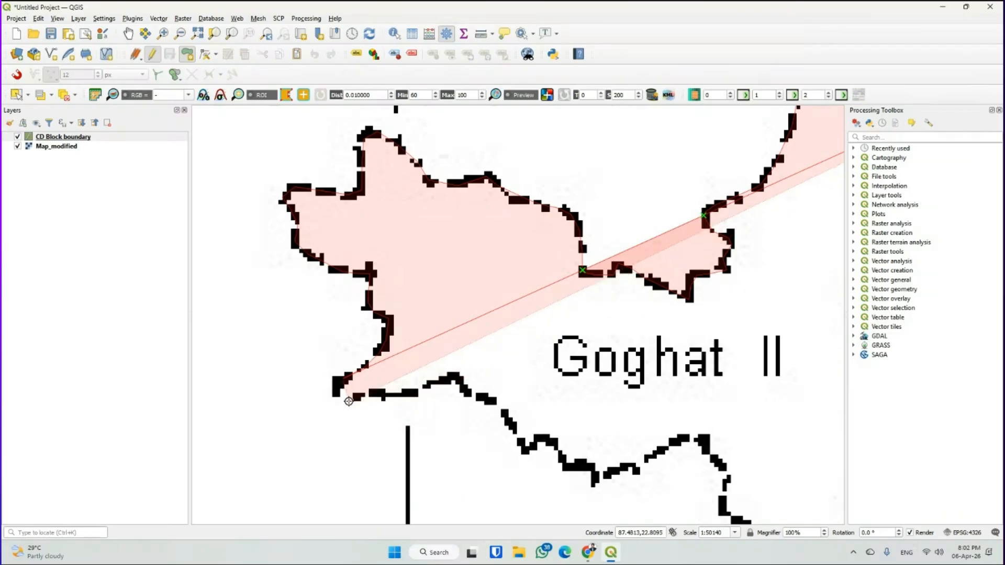
left_click(337, 391)
Trace the southern boundary east from the southwestern tip over the hump and down to the first V-shaped dip
left_click(355, 399)
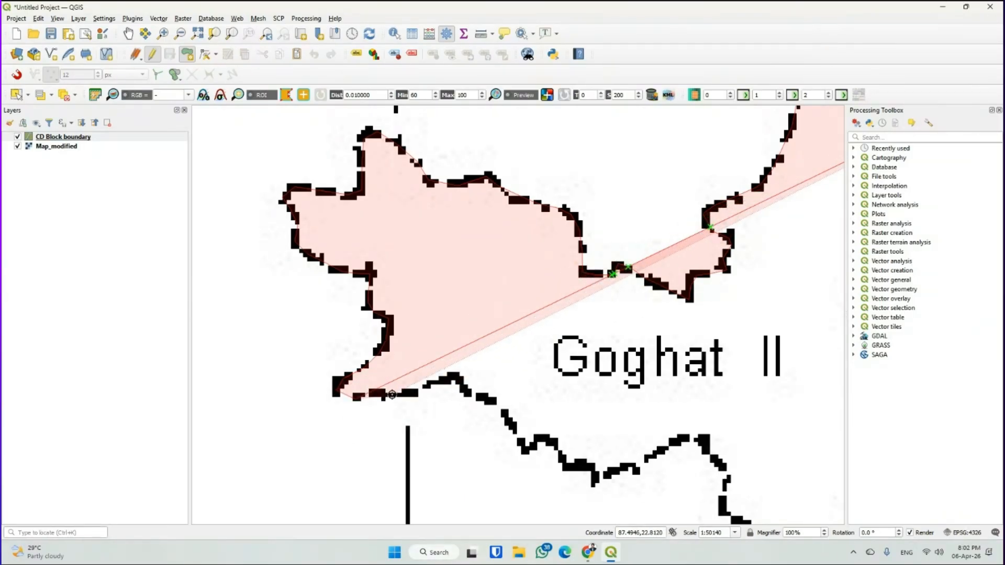
left_click(399, 393)
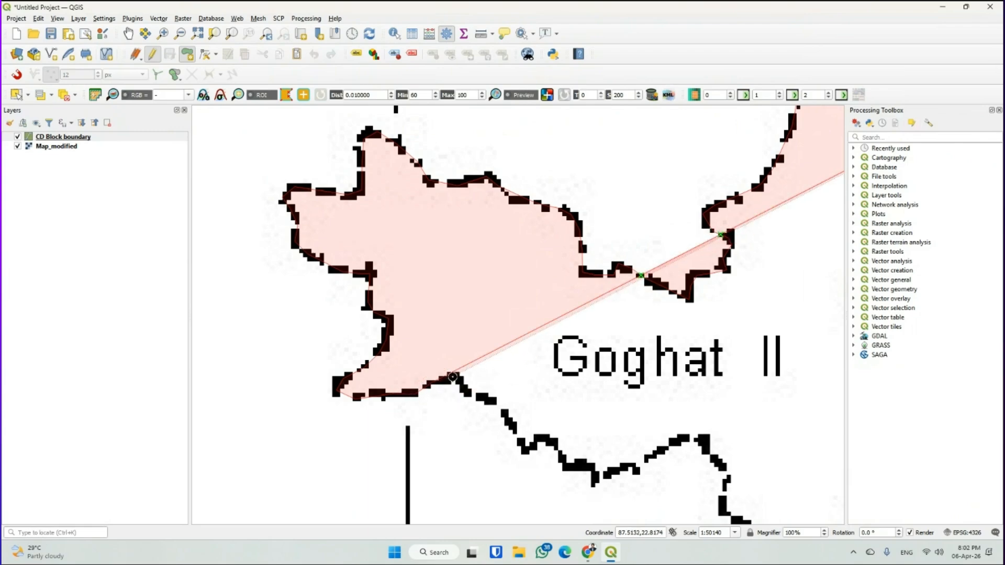
left_click(453, 376)
left_click(467, 392)
left_click(490, 401)
left_click(509, 421)
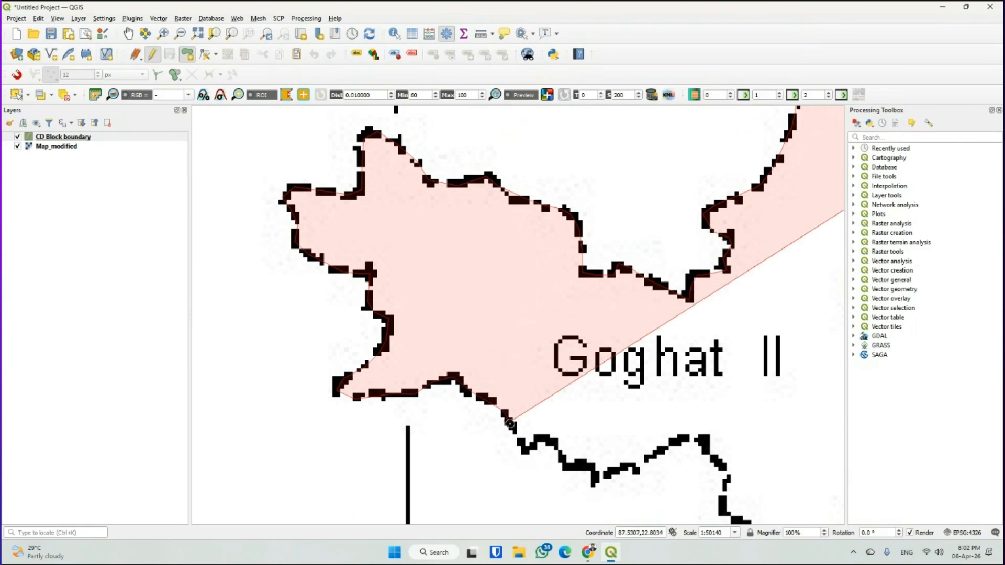
left_click(517, 442)
left_click(525, 454)
Continue the southern outline east past the spike below the Goghat II label to the crest southeast of it
left_click(538, 437)
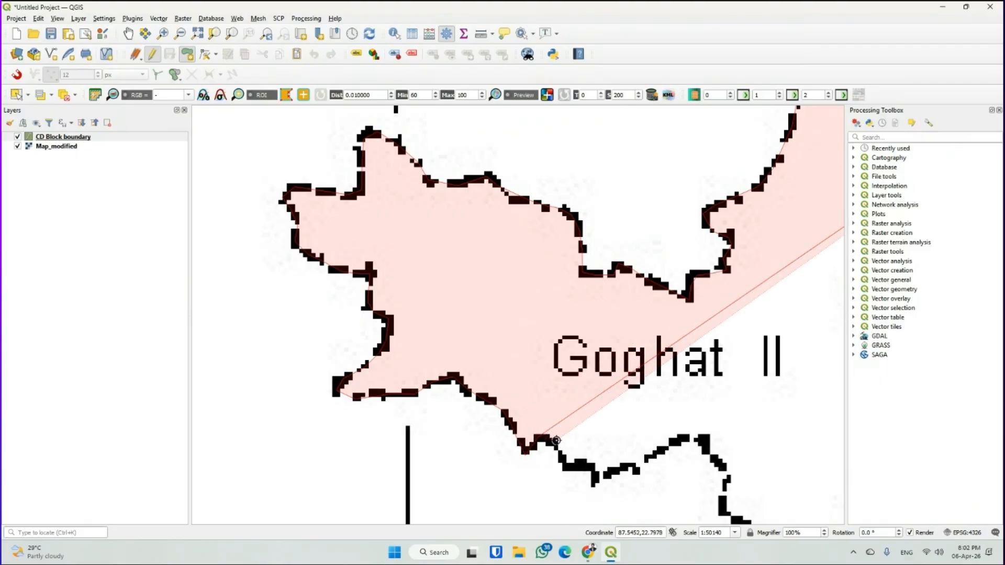
left_click(556, 443)
left_click(567, 464)
left_click(595, 470)
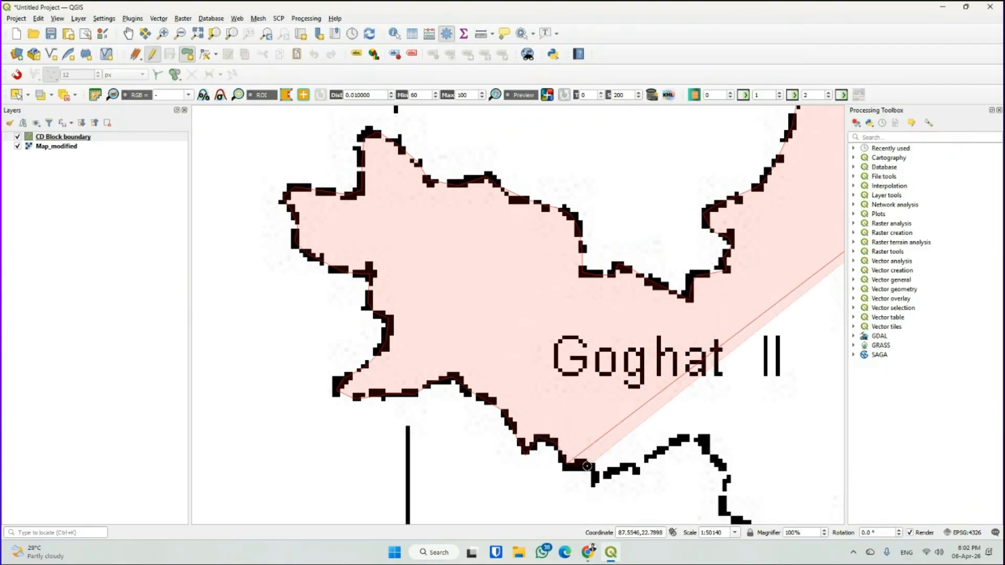
left_click(636, 471)
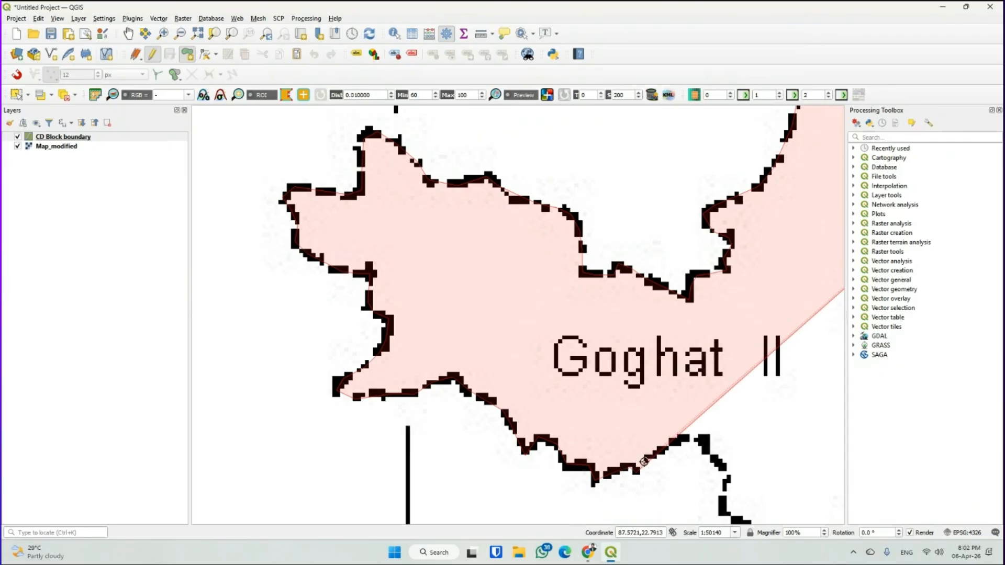
left_click(647, 459)
left_click(670, 444)
left_click(692, 438)
left_click(708, 438)
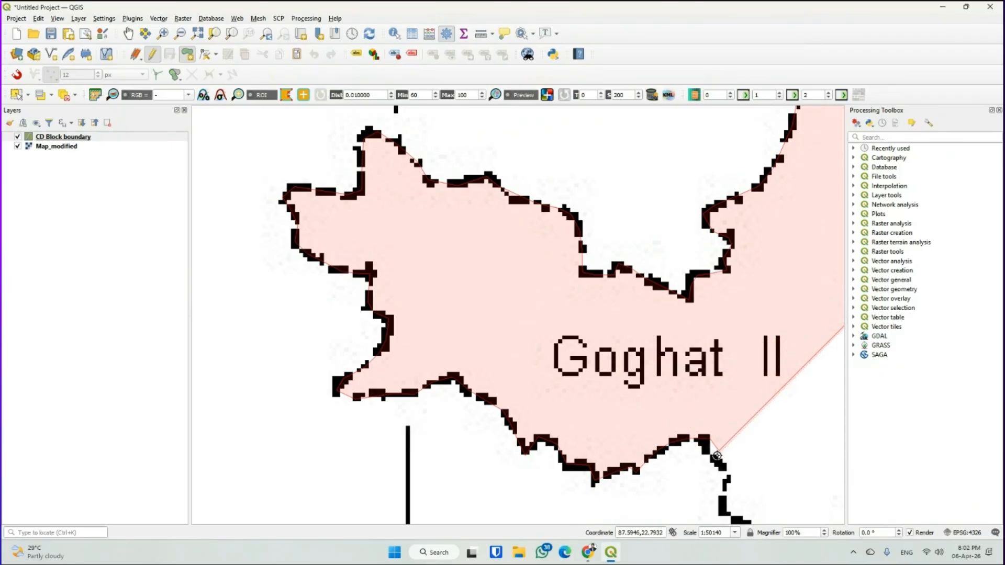
Trace the boundary southeast from the crest down the stepped dashed line to the low corner where it turns east
left_click(725, 465)
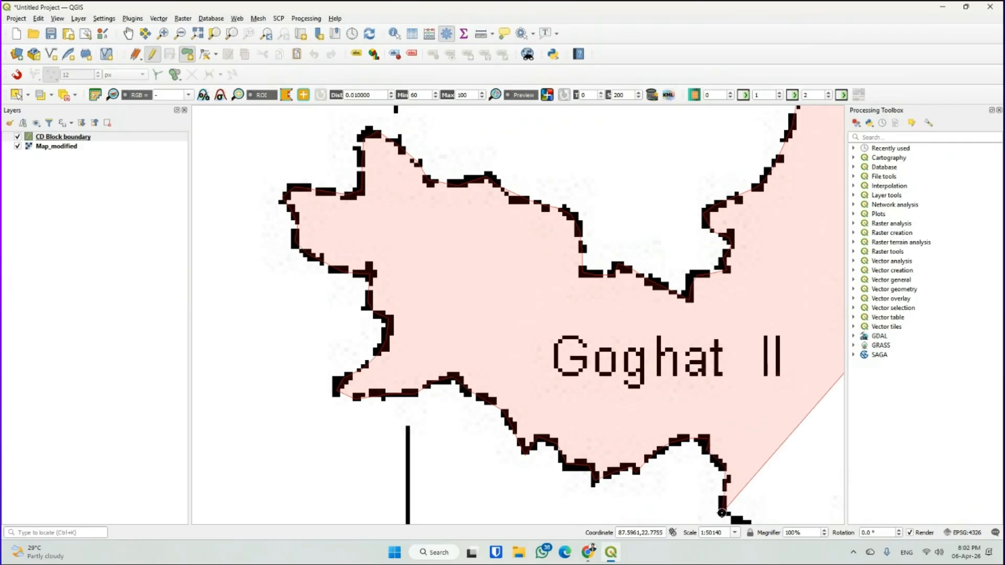
key("Right")
key("Down")
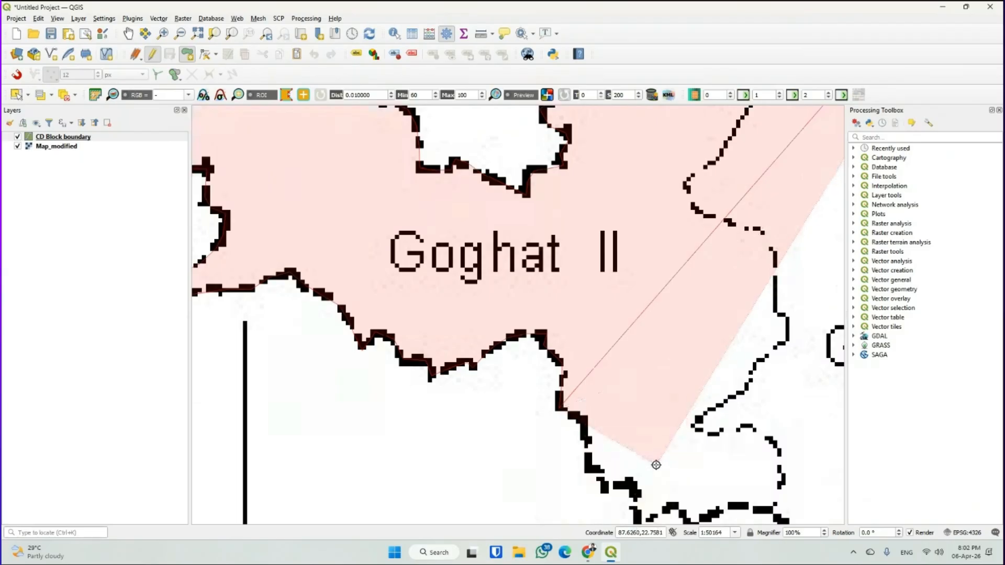
left_click(590, 457)
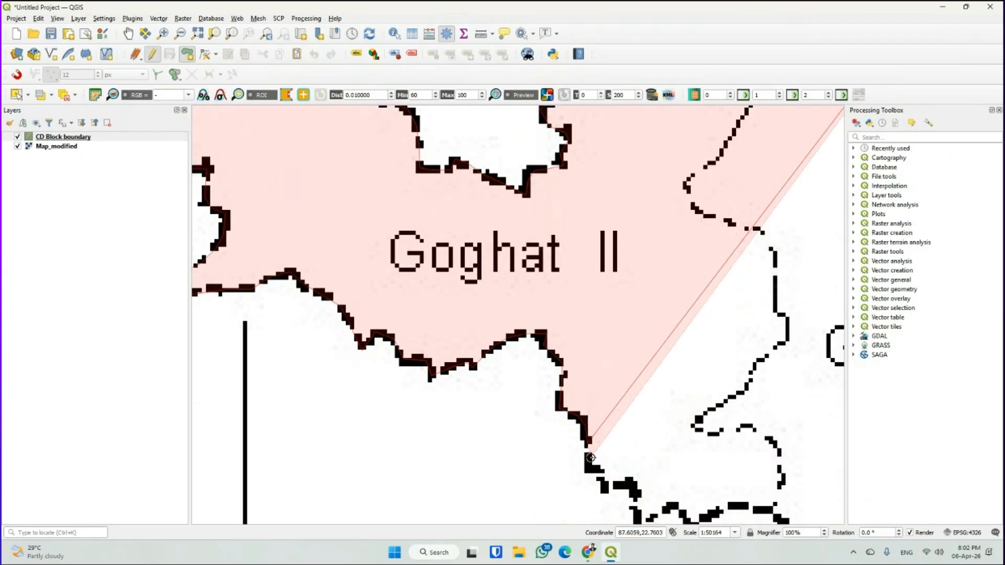
left_click(589, 466)
left_click(605, 485)
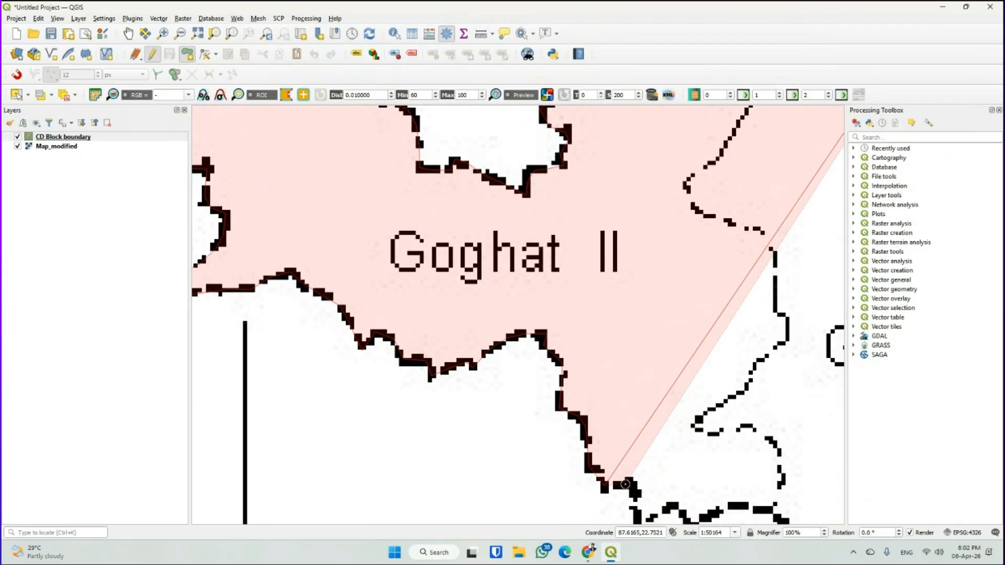
left_click(635, 494)
key("Down")
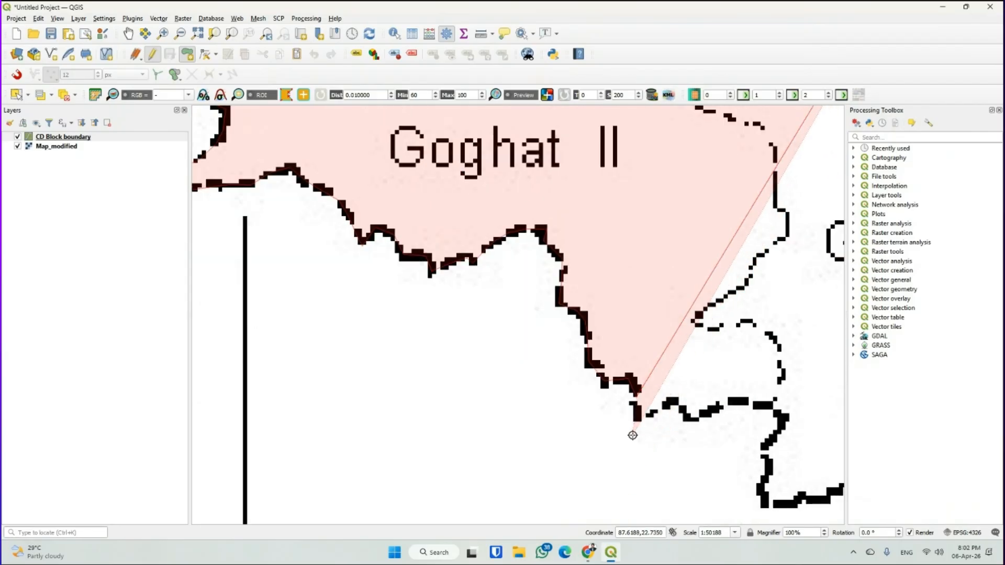
left_click(637, 418)
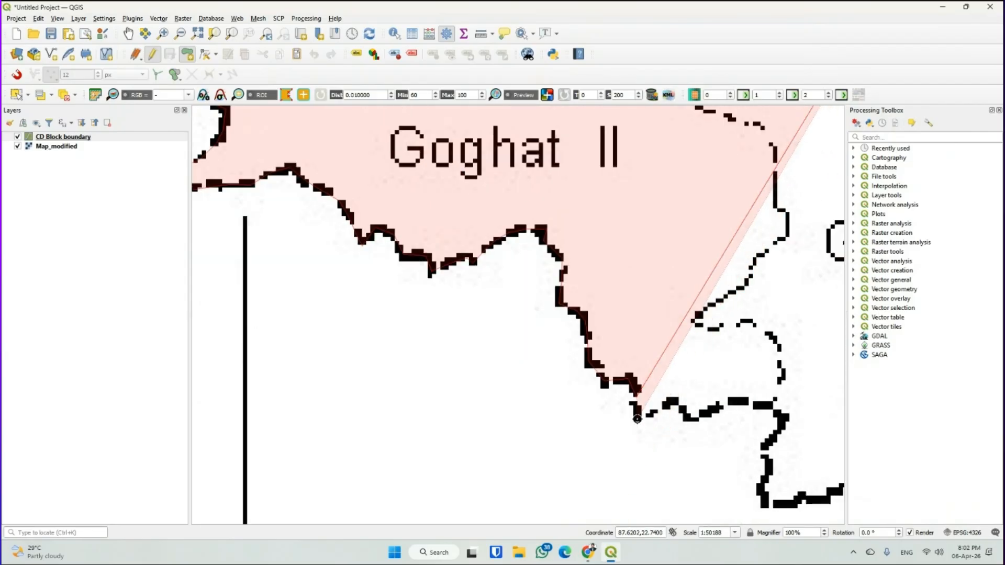
Continue the outline east along the wavy southern boundary to the junction with the thin dashed line shared with Goghat I
left_click(674, 404)
left_click(686, 417)
left_click(708, 413)
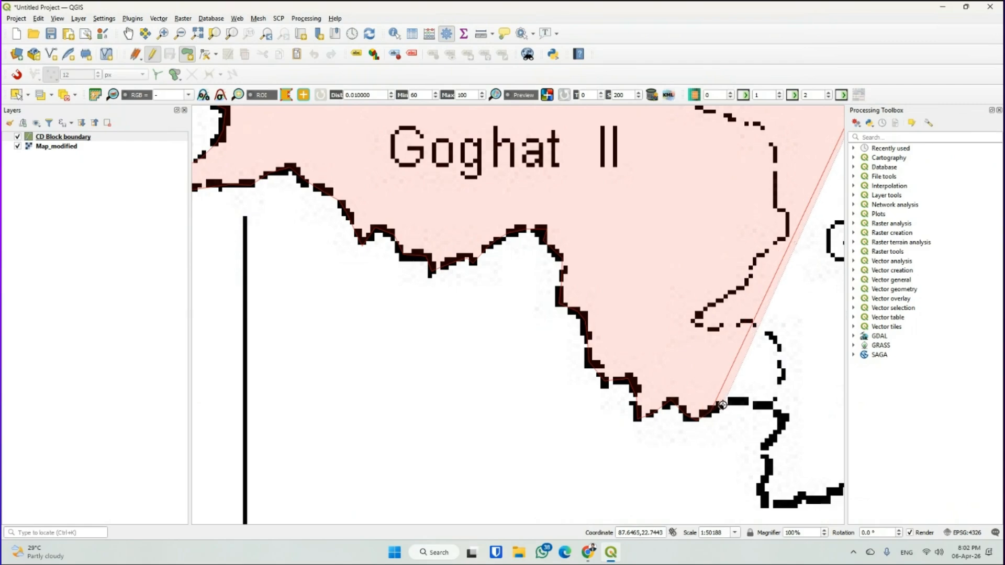
left_click(724, 404)
left_click(744, 401)
left_click(775, 406)
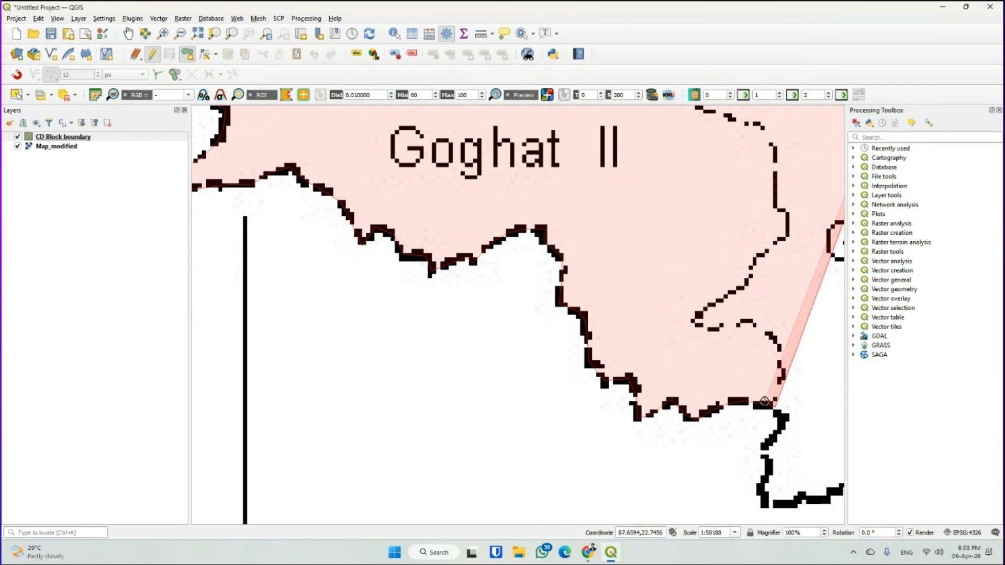
Trace the shared Goghat I boundary north from the southern junction and west around the curve to the sharp hook
scroll(764, 401, "down", 2)
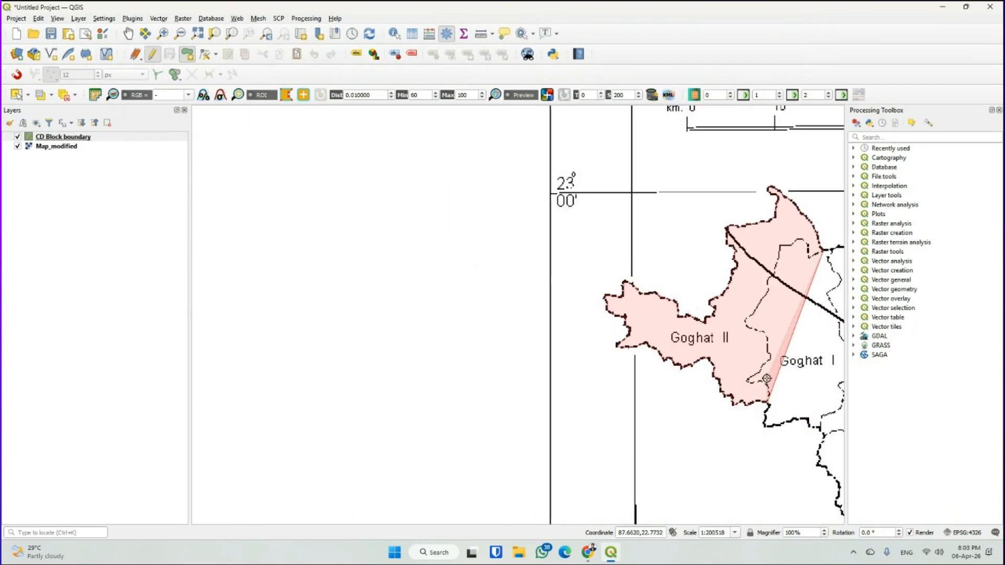
scroll(766, 378, "up", 3)
scroll(788, 450, "down", 1)
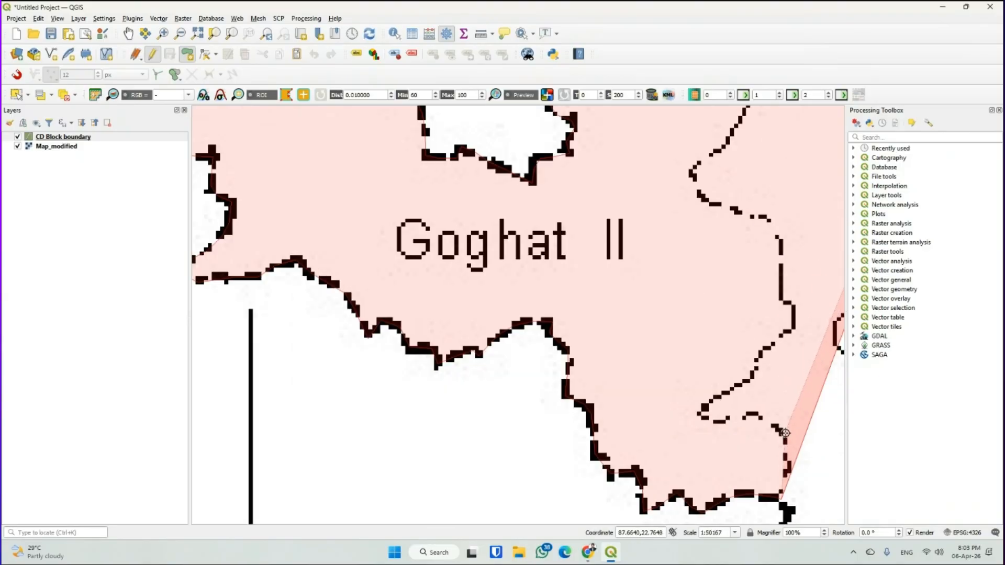
left_click(783, 496)
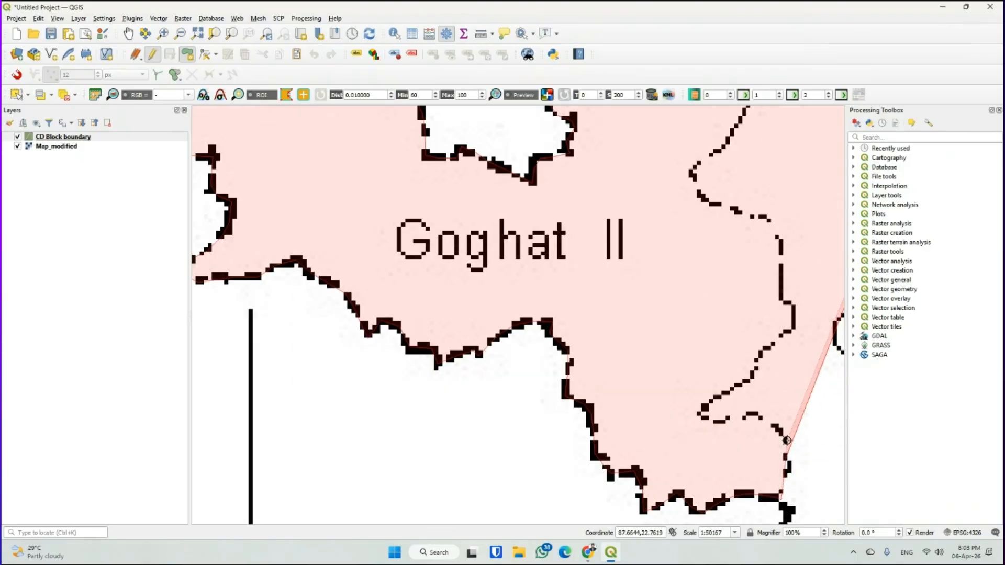
left_click(774, 423)
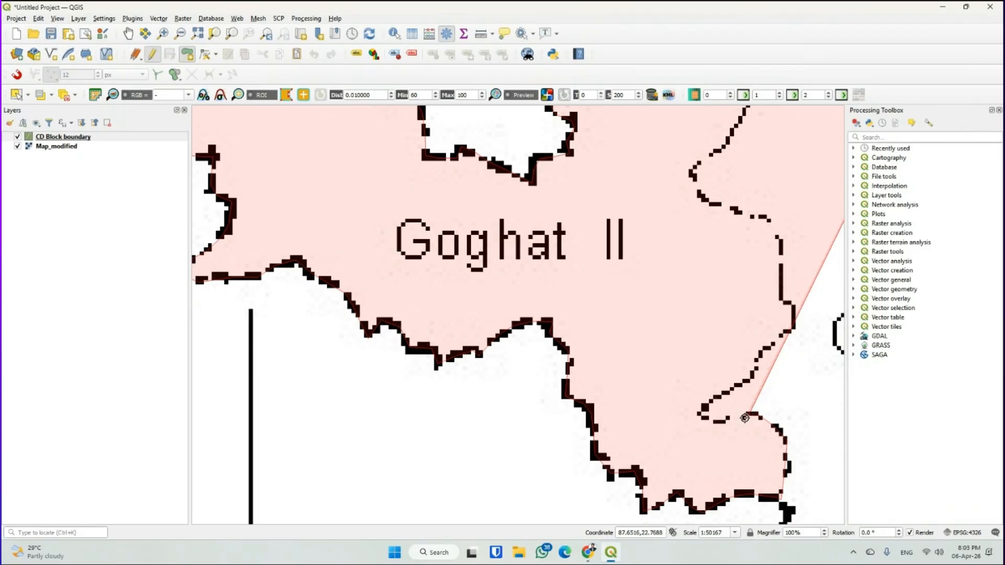
left_click(702, 417)
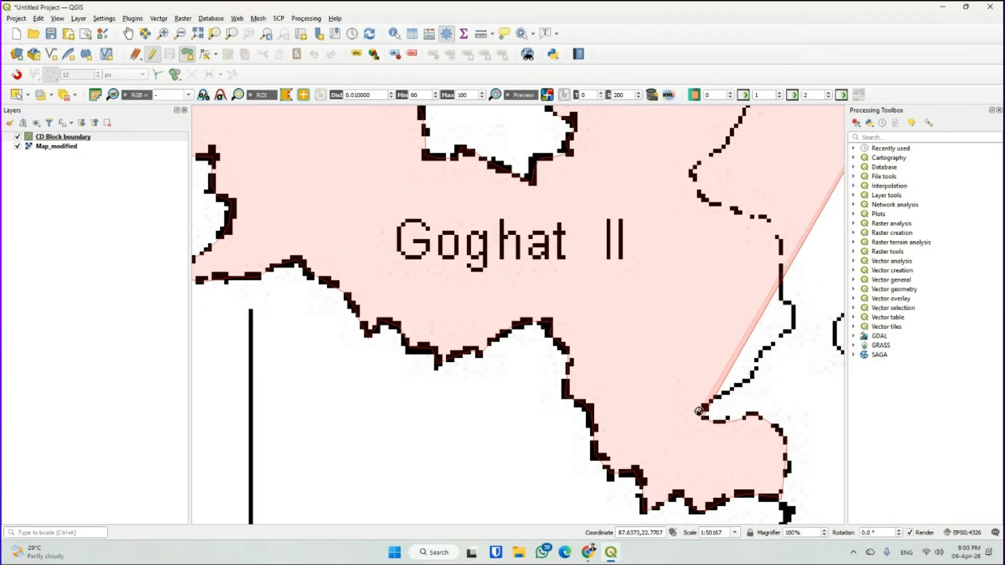
Trace the shared Goghat I boundary northeast from the sharp hook, up the vertical dashes and west to the notch east of the Goghat II label
left_click(757, 368)
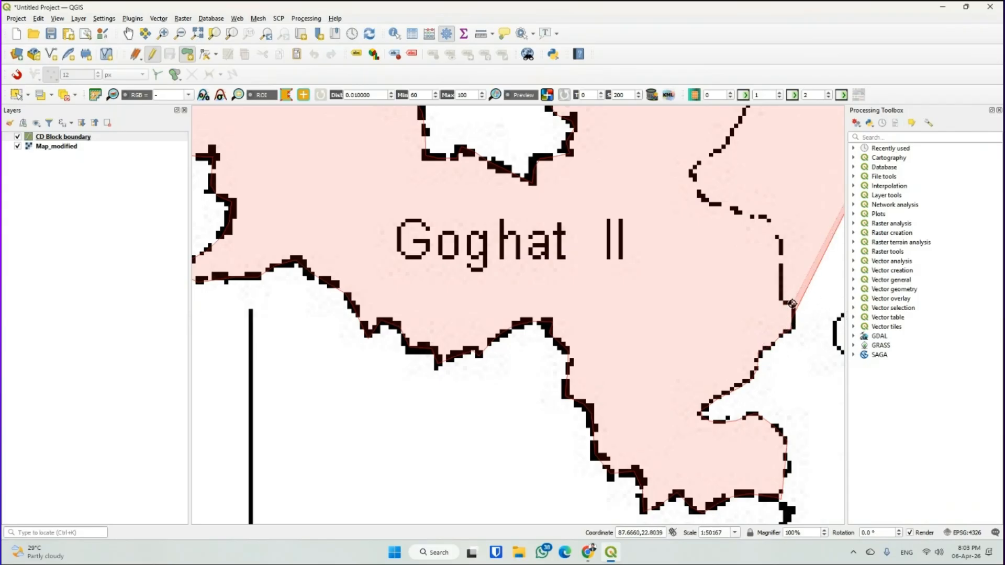
left_click(778, 286)
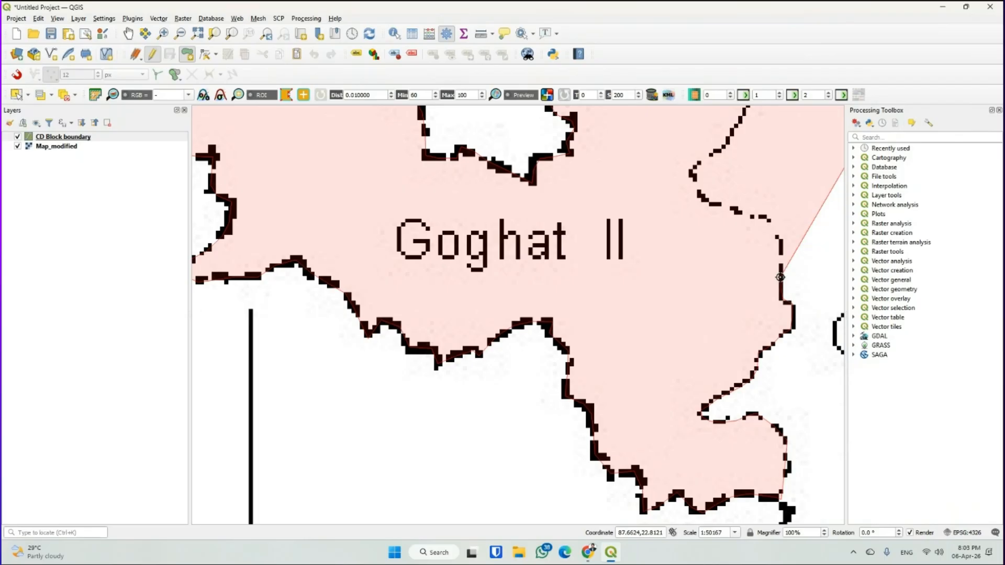
left_click(781, 239)
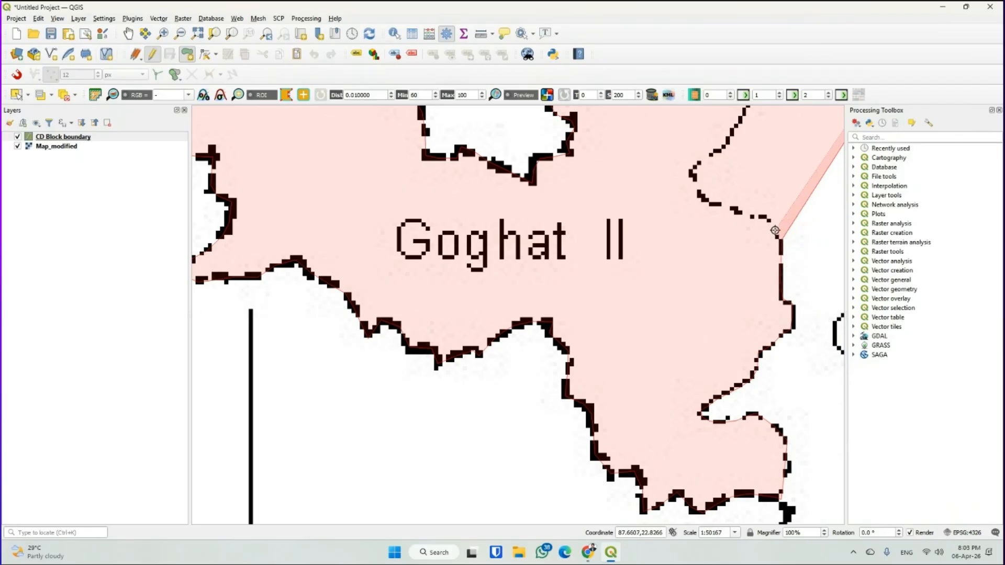
left_click(768, 220)
left_click(758, 217)
left_click(747, 217)
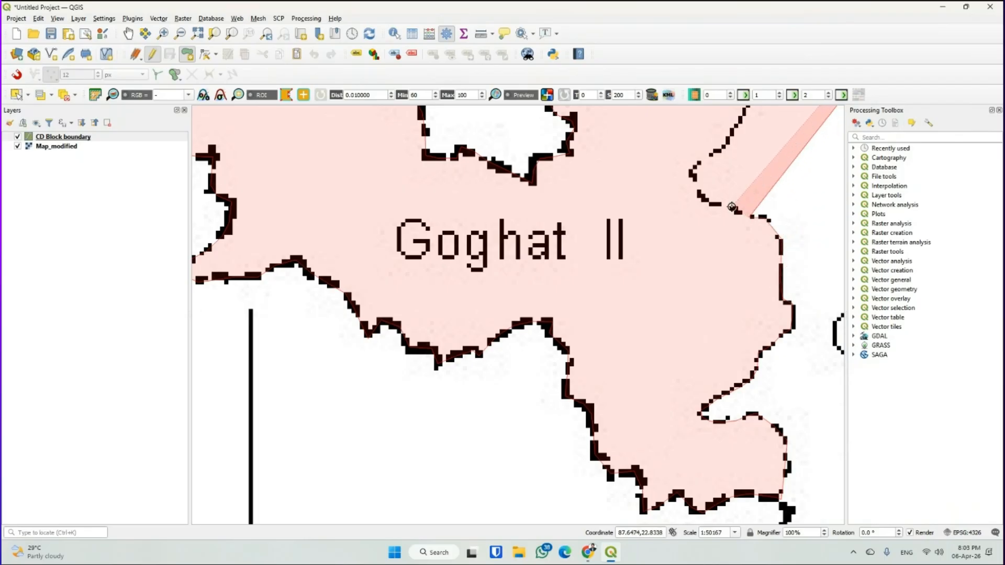
left_click(732, 209)
left_click(706, 202)
left_click(698, 189)
left_click(691, 176)
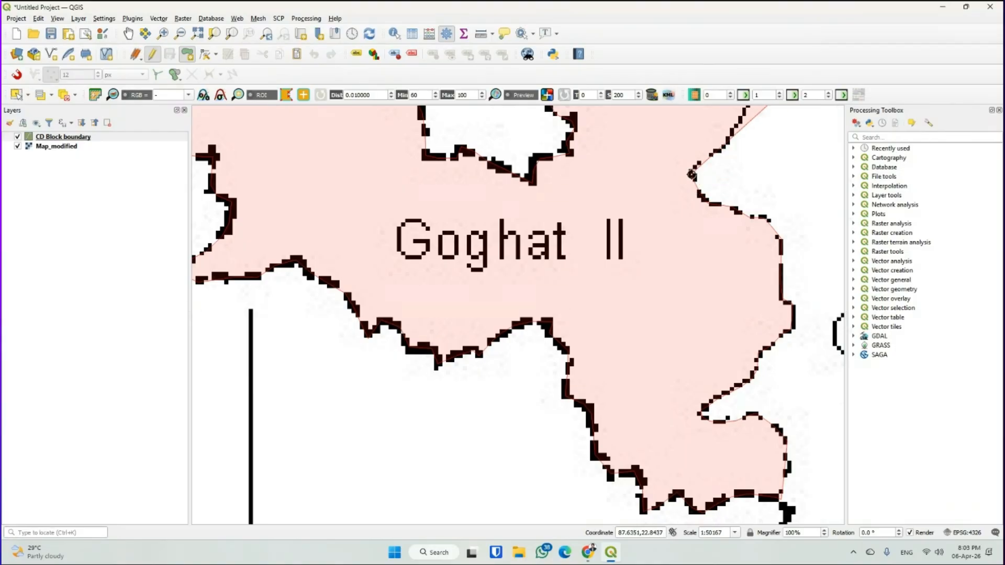
Continue the Goghat II outline northeast from the notch along the thin dashed line to where it runs north towards the thick diagonal line
key("Up")
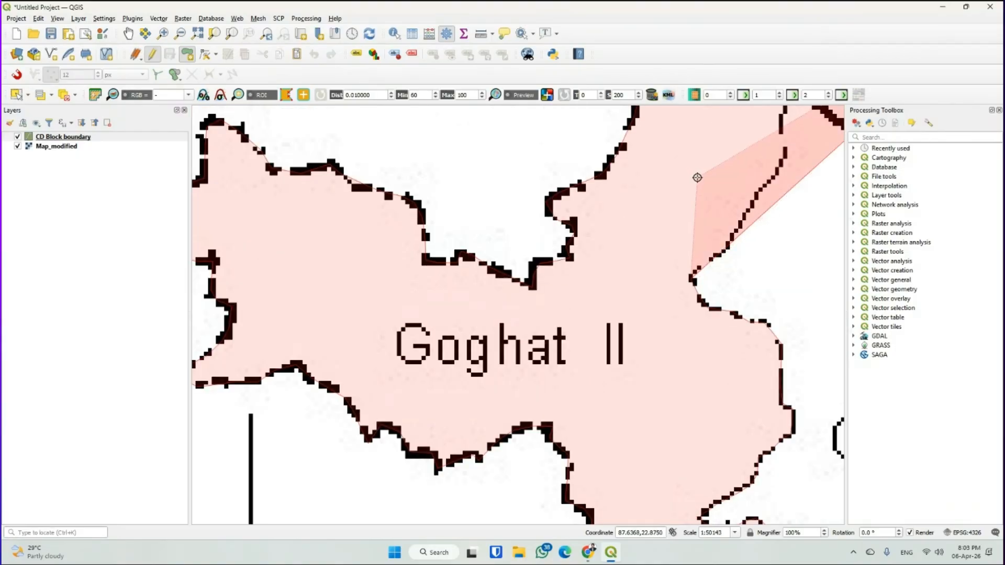
left_click(709, 261)
left_click(725, 253)
left_click(736, 225)
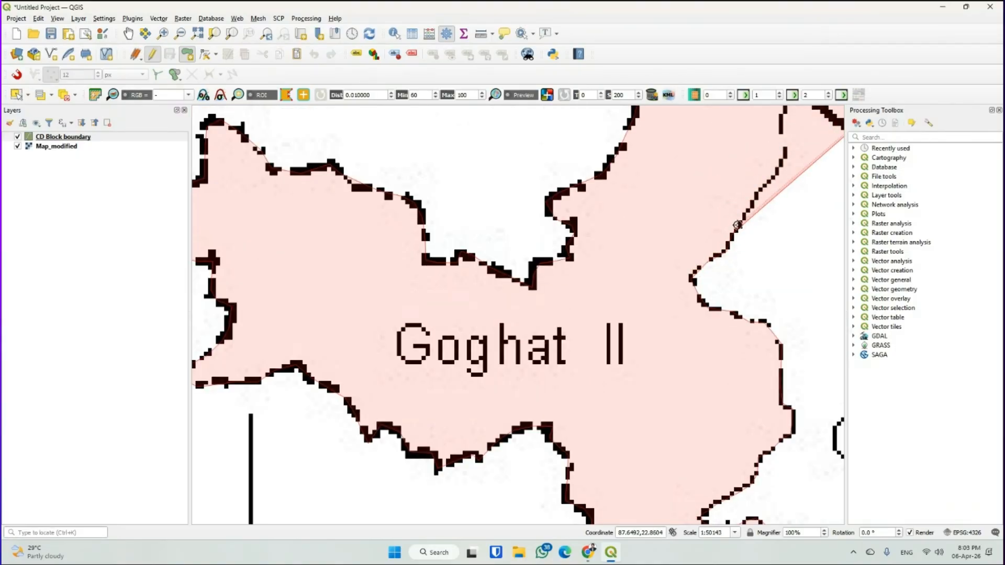
left_click(757, 199)
left_click(773, 176)
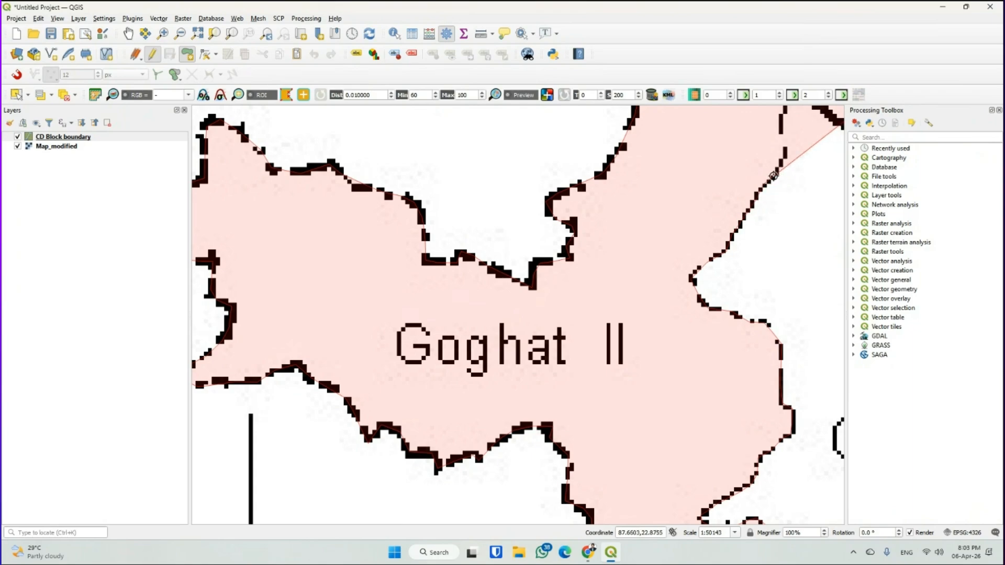
left_click(780, 166)
left_click(784, 152)
left_click(783, 134)
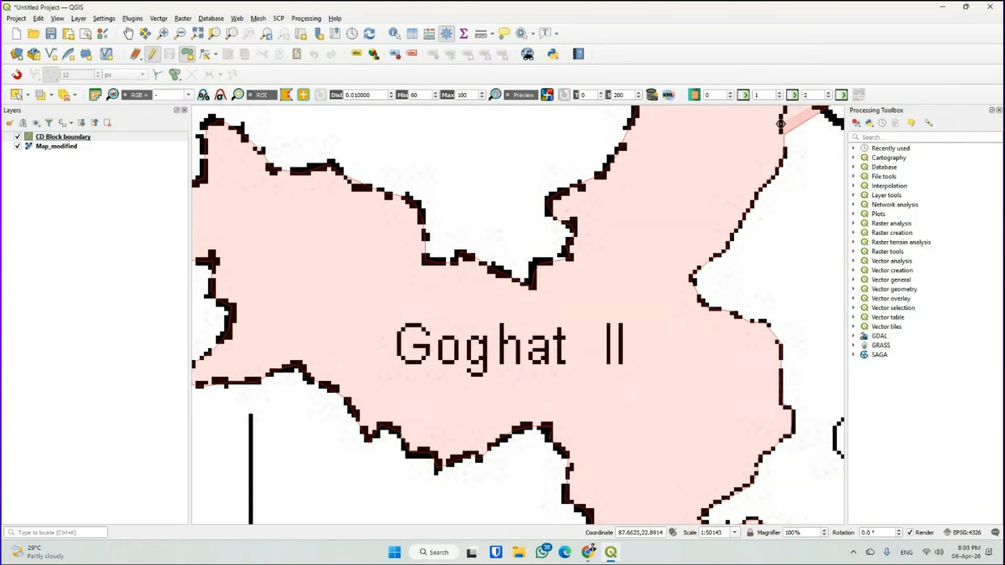
Trace the boundary north across the thick diagonal line, east over the rounded bump and down its far side to the northeastern tip
key("Up")
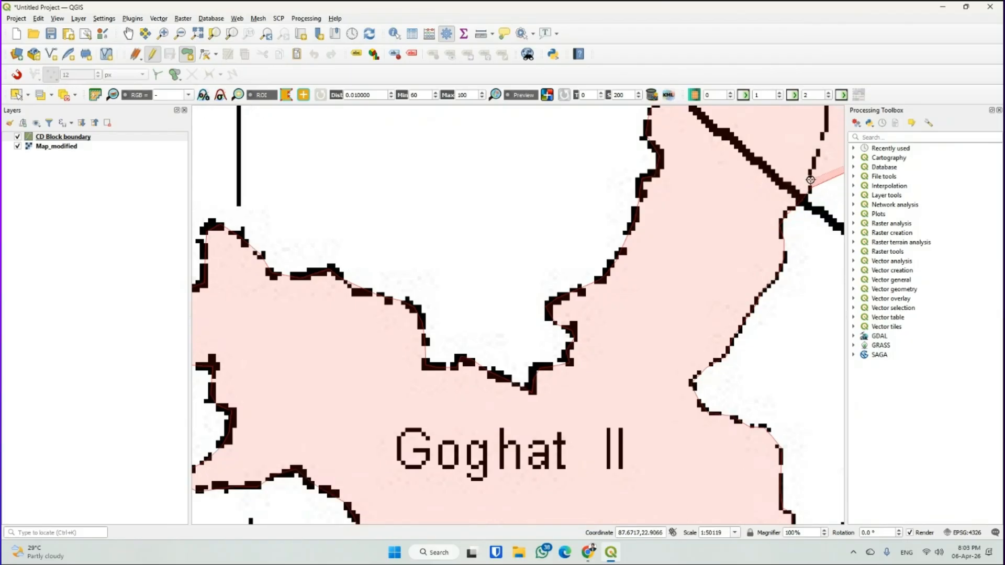
key("Up")
key("Right")
key("Right")
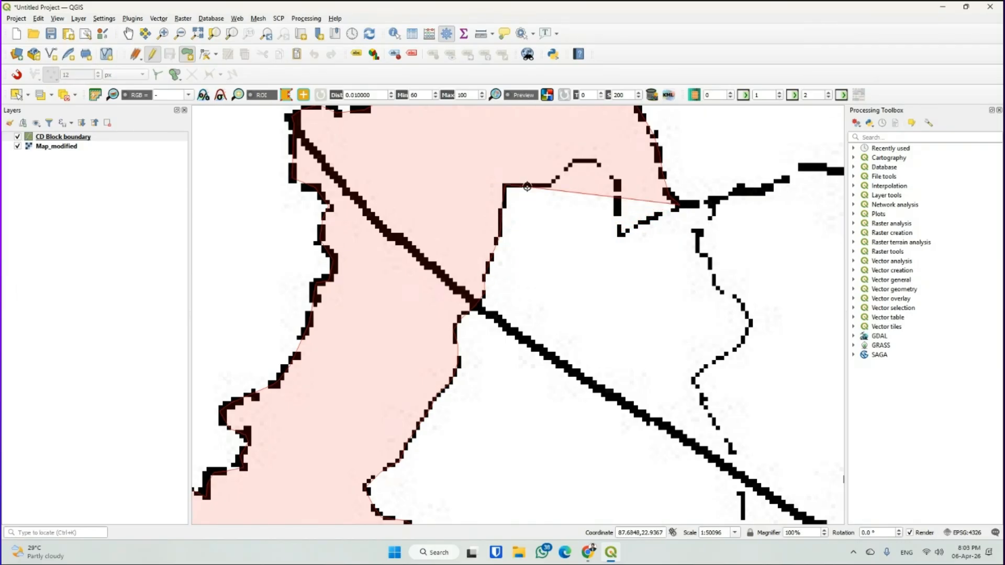
left_click(572, 163)
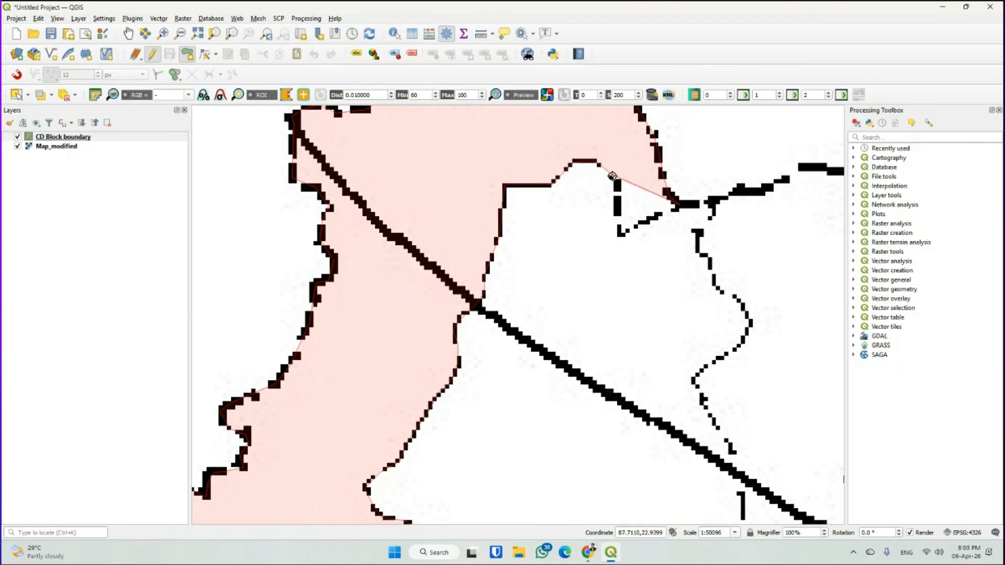
left_click(618, 187)
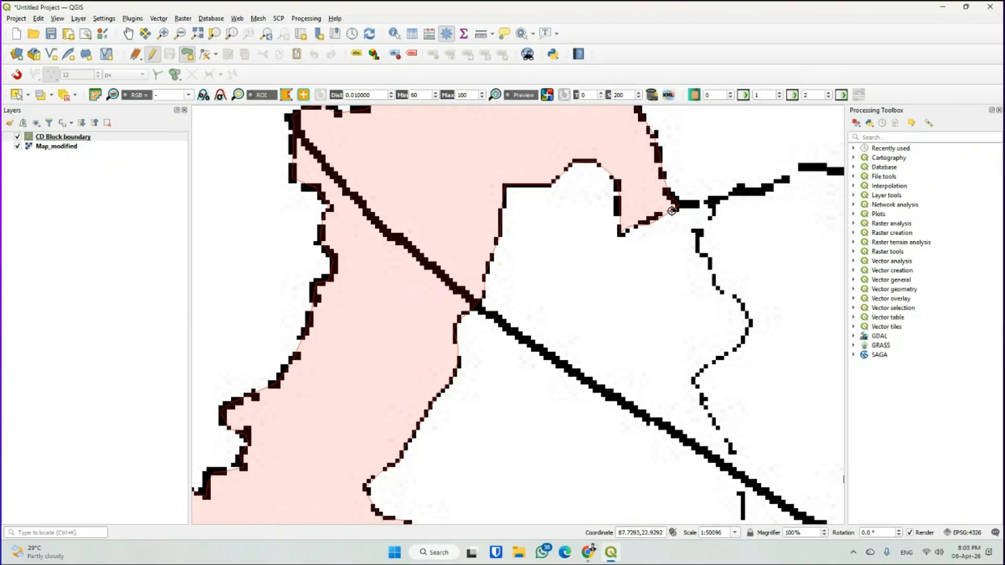
Close the Goghat II polygon at its northeastern tip and save the feature with id 1
scroll(669, 211, "down", 2)
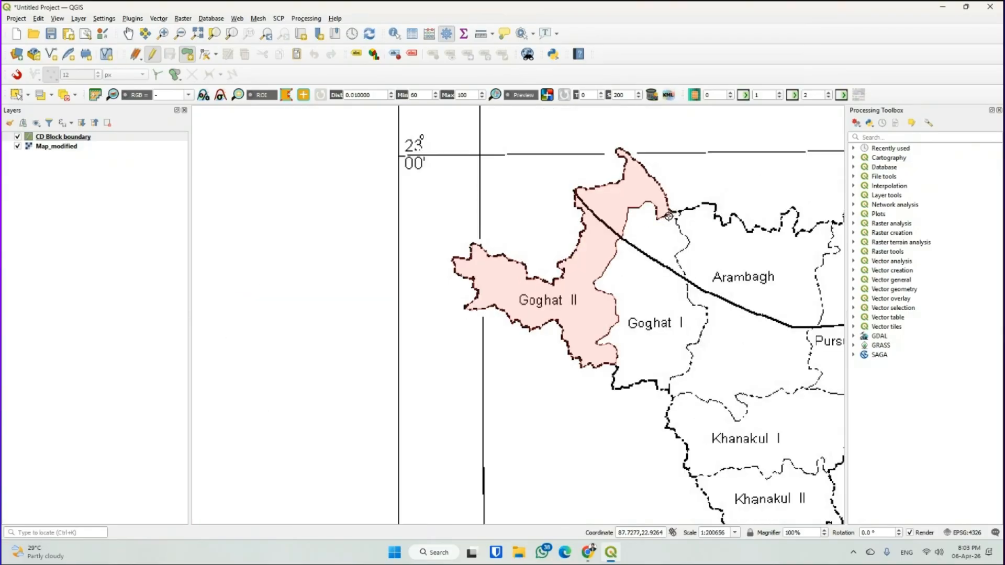
scroll(669, 212, "up", 3)
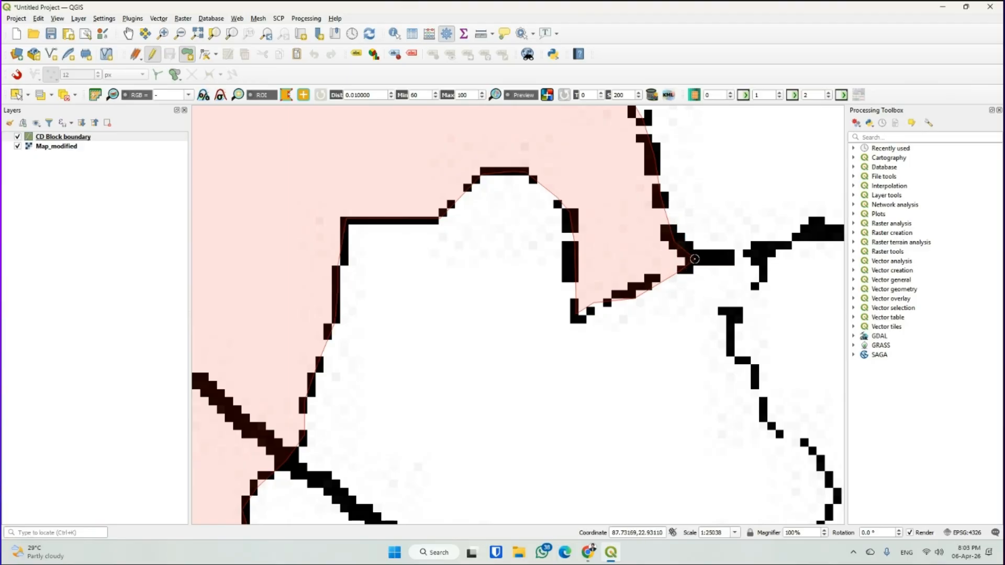
right_click(694, 258)
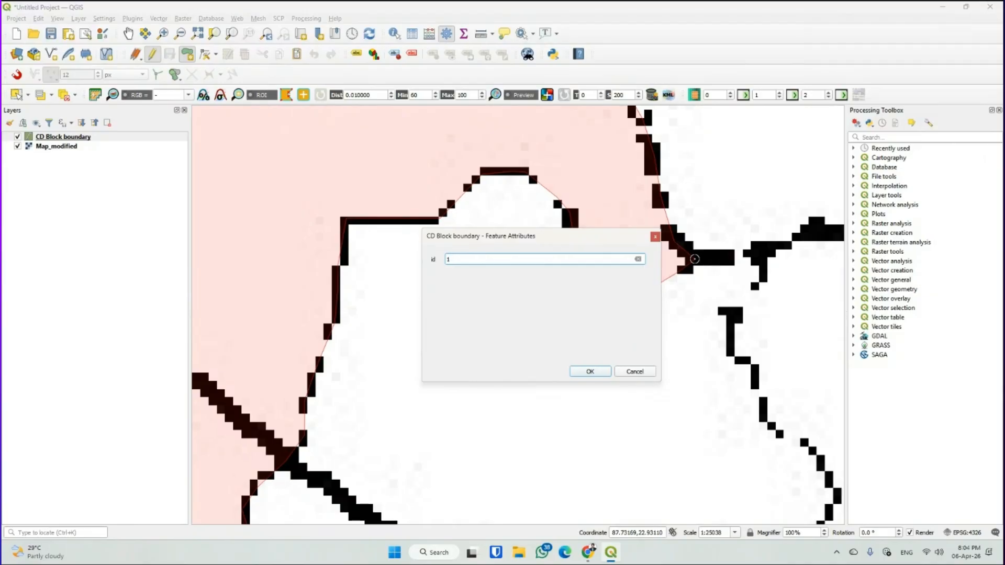
left_click(591, 374)
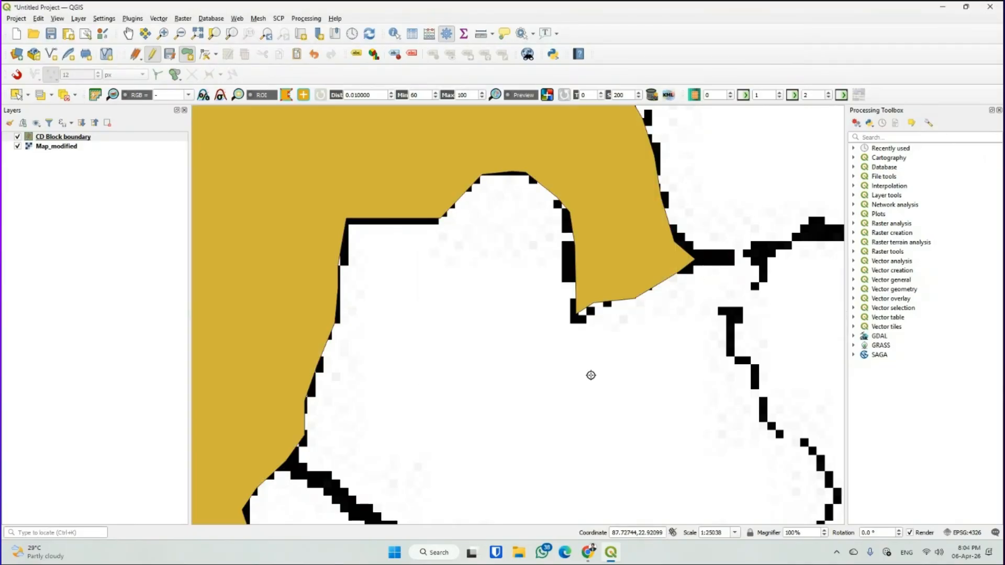
Hide the Processing Toolbox to enlarge the map area around Goghat II and Goghat I
scroll(281, 291, "down", 2)
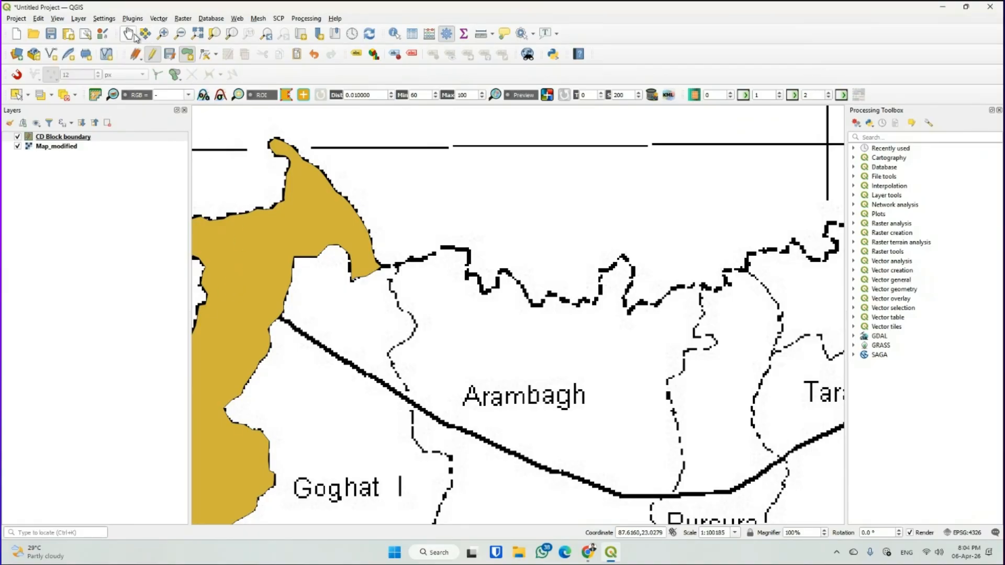
left_click_drag(264, 287, 529, 264)
scroll(544, 266, "down", 1)
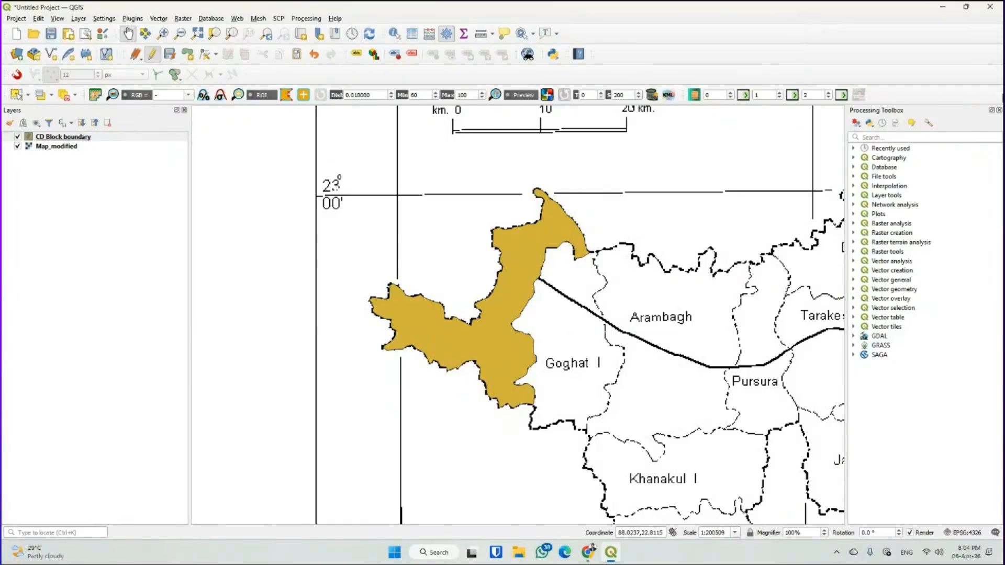
left_click(998, 111)
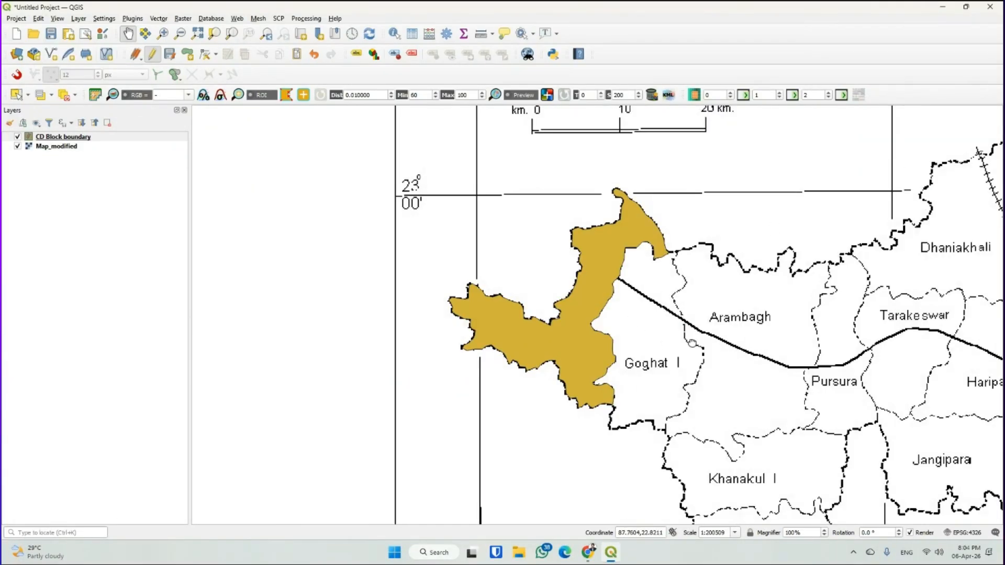
left_click_drag(649, 337, 545, 344)
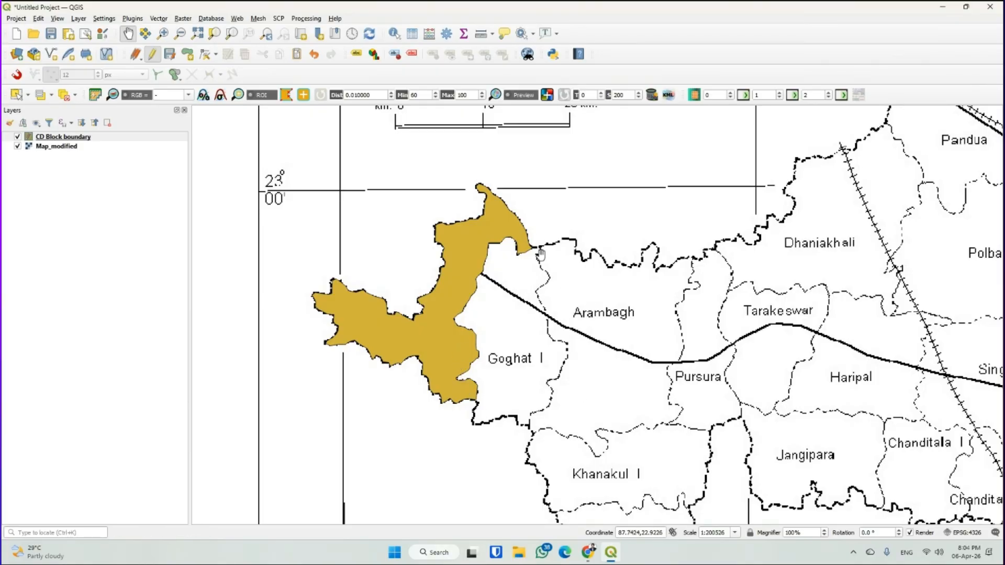
Start the Goghat I polygon at Goghat II's northeastern tip and trace its Arambagh boundary south around the eastward bulge
scroll(541, 255, "up", 3)
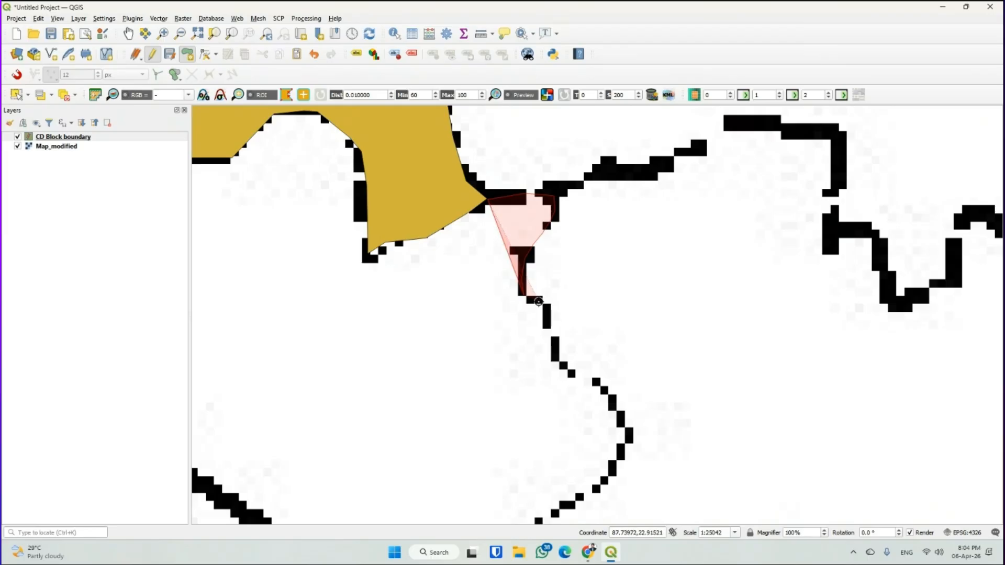
left_click(548, 305)
left_click(550, 327)
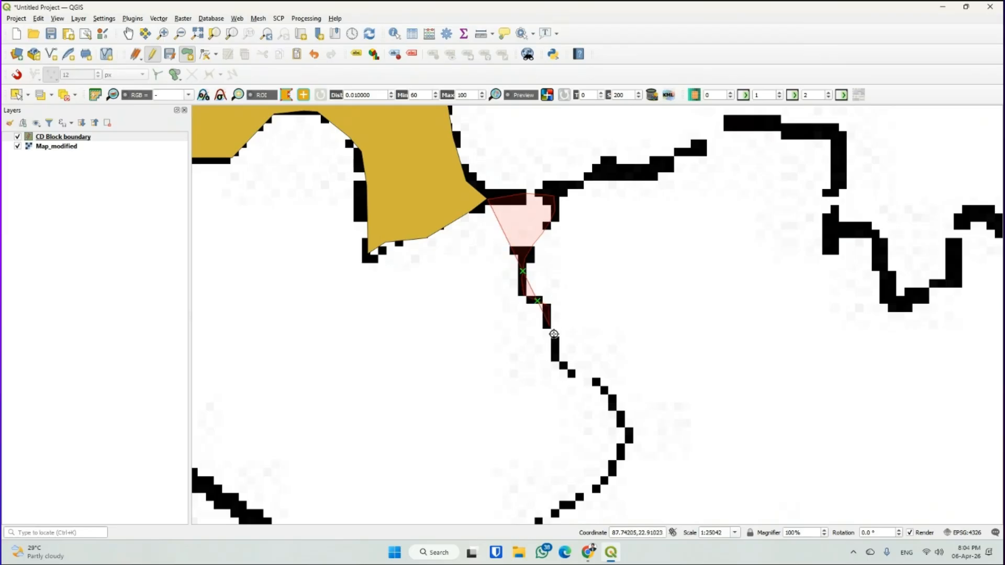
left_click(555, 360)
left_click(573, 374)
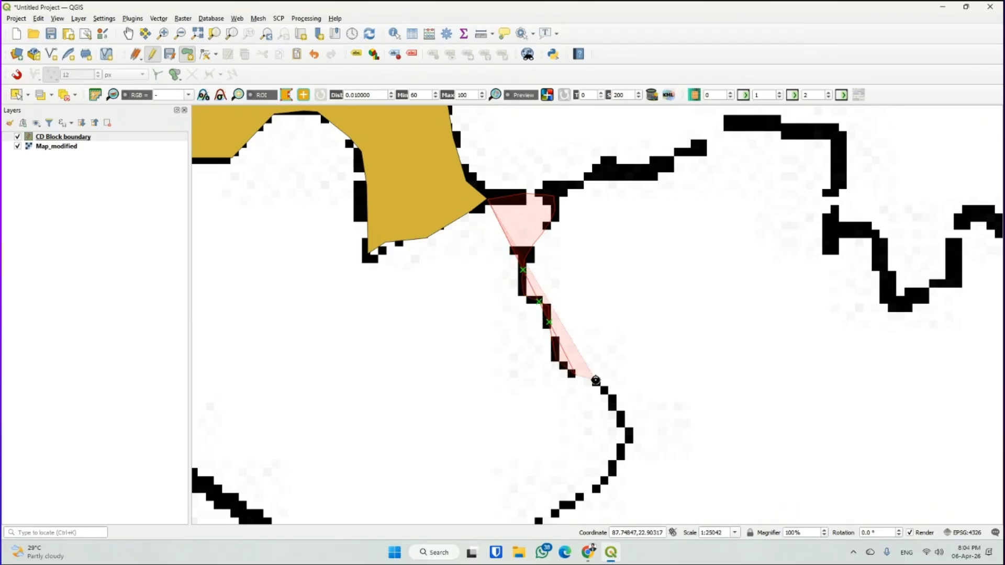
left_click(600, 385)
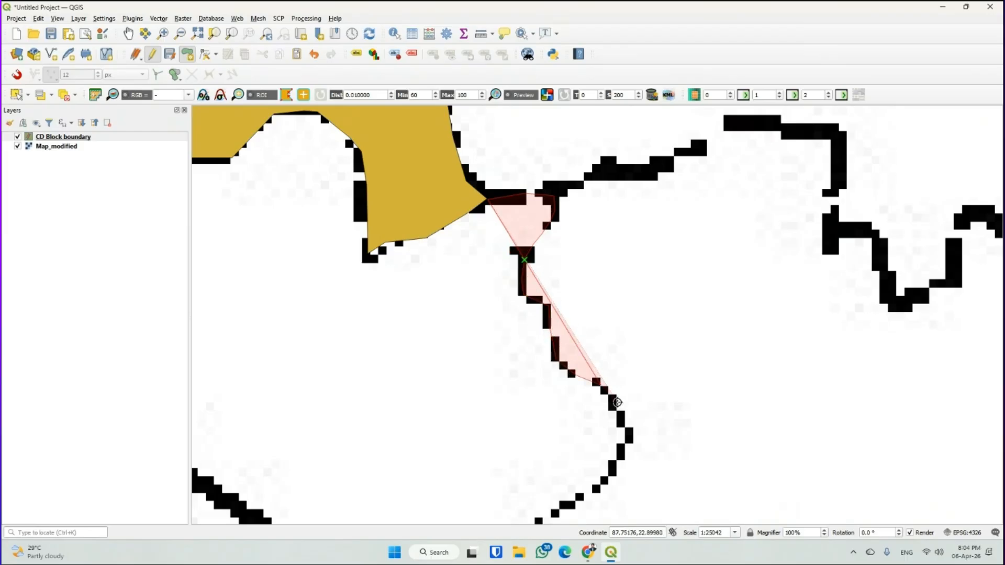
left_click(633, 439)
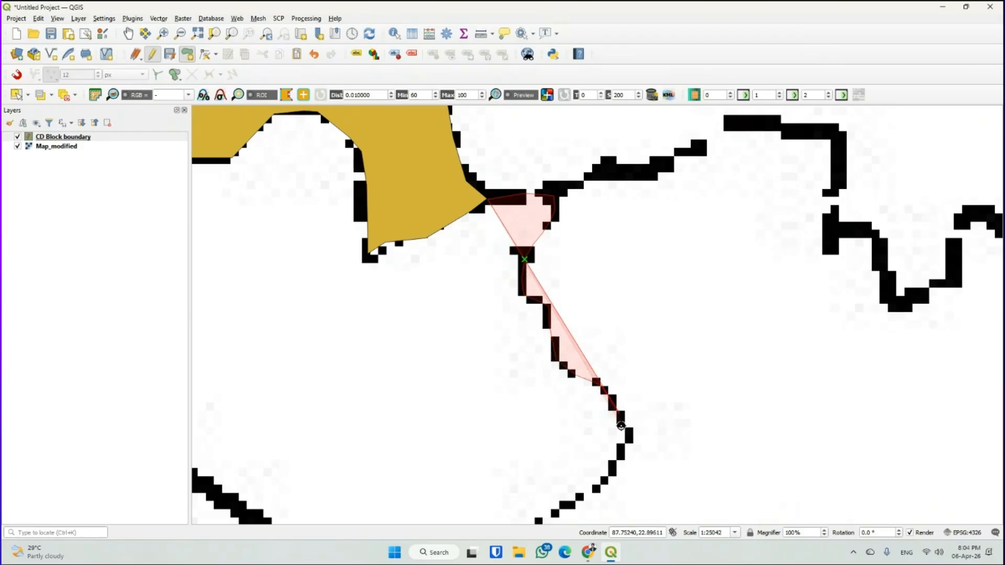
left_click(628, 435)
left_click(621, 459)
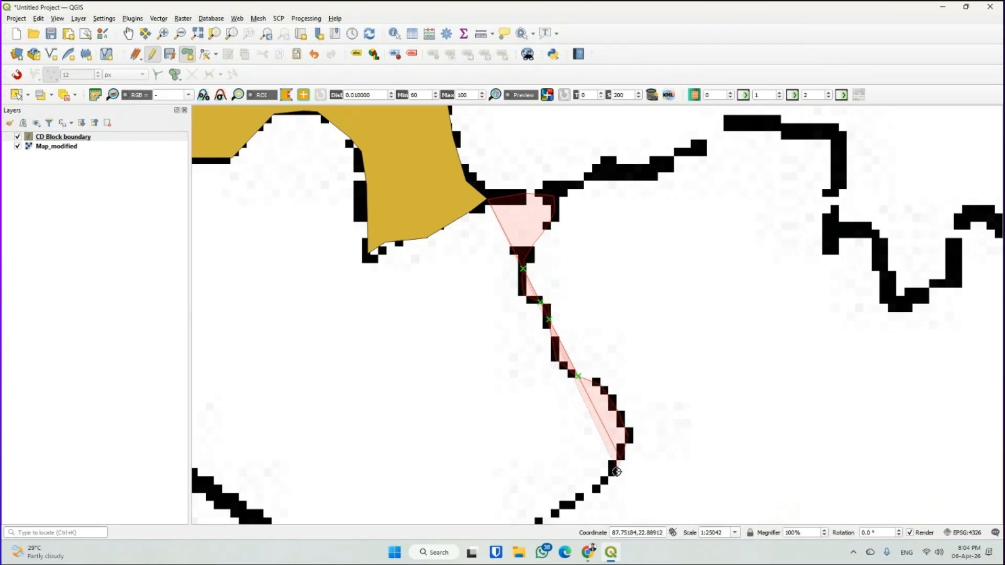
Continue the Goghat I outline southwest from the bulge to the westward notch and southeast down the dashes towards the thick diagonal line
key("Down")
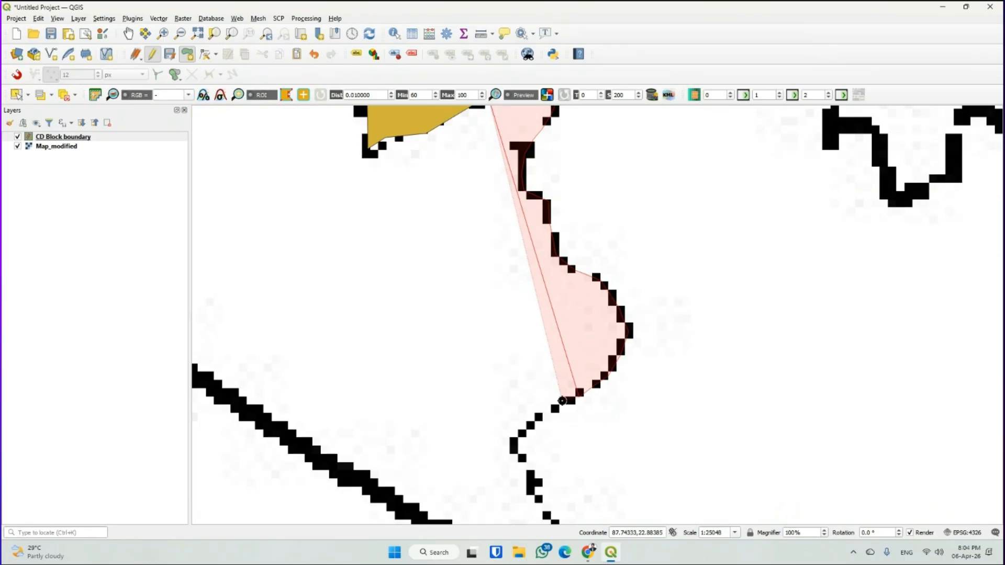
left_click(515, 445)
left_click(527, 467)
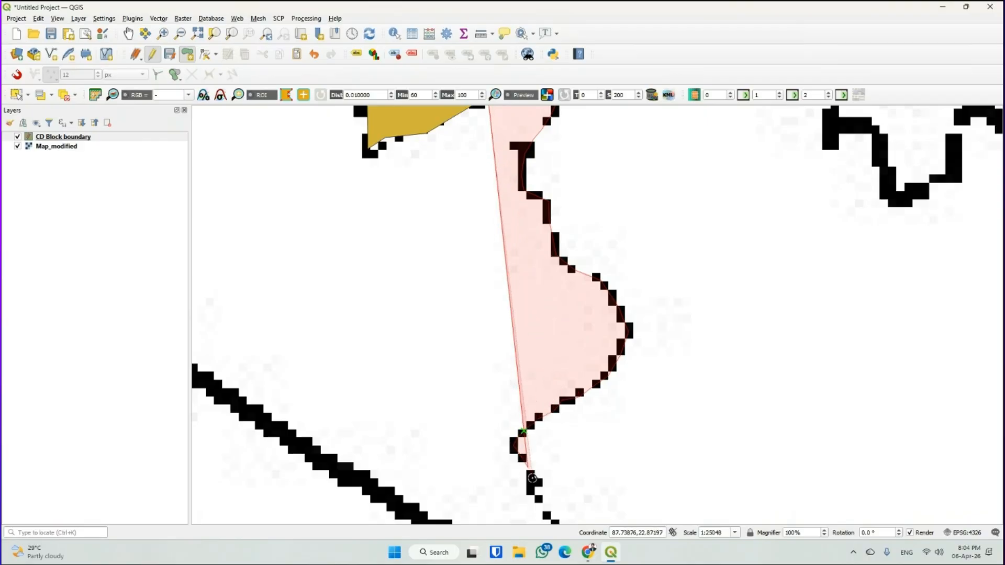
key("Down")
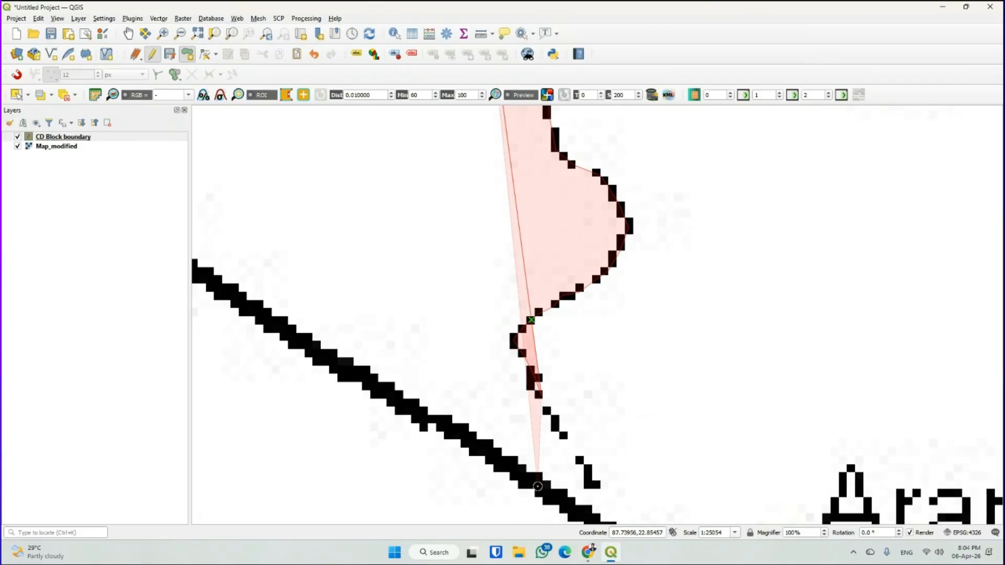
left_click(545, 411)
left_click(555, 424)
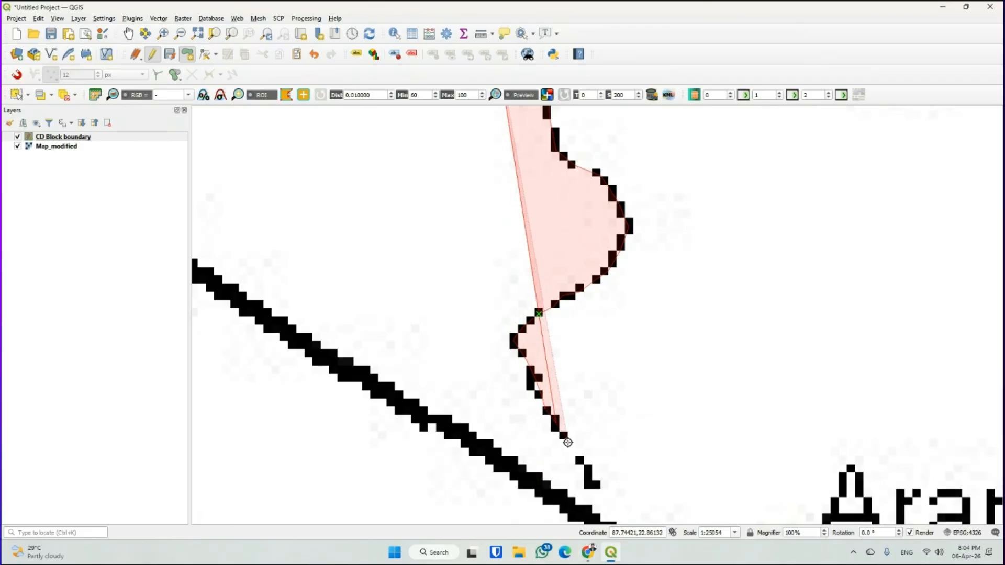
left_click(568, 443)
Continue the Goghat I outline across the thick diagonal line, down the vertical dashes, and east around the stepped corner facing Arambagh
scroll(591, 472, "down", 2)
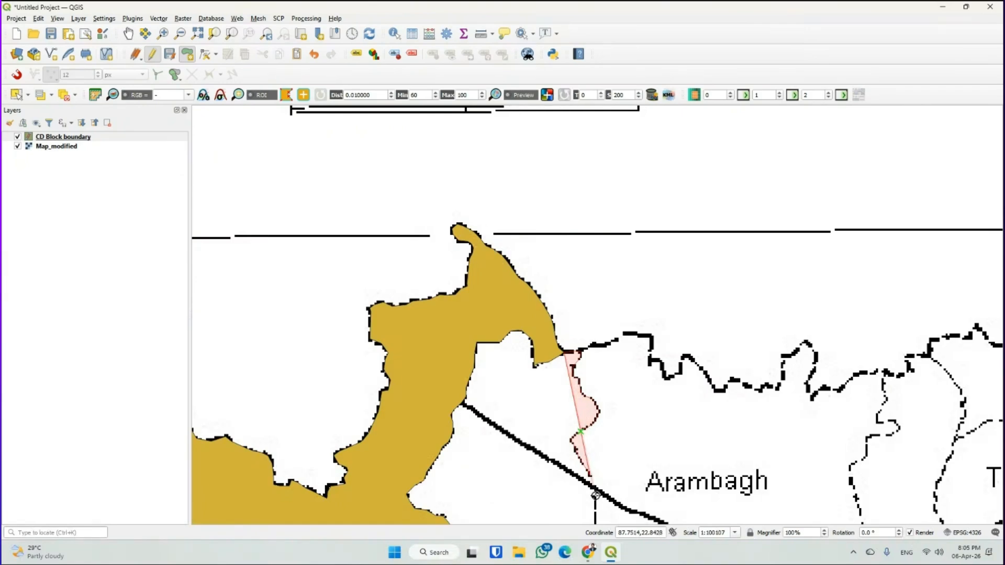
scroll(595, 494, "up", 2)
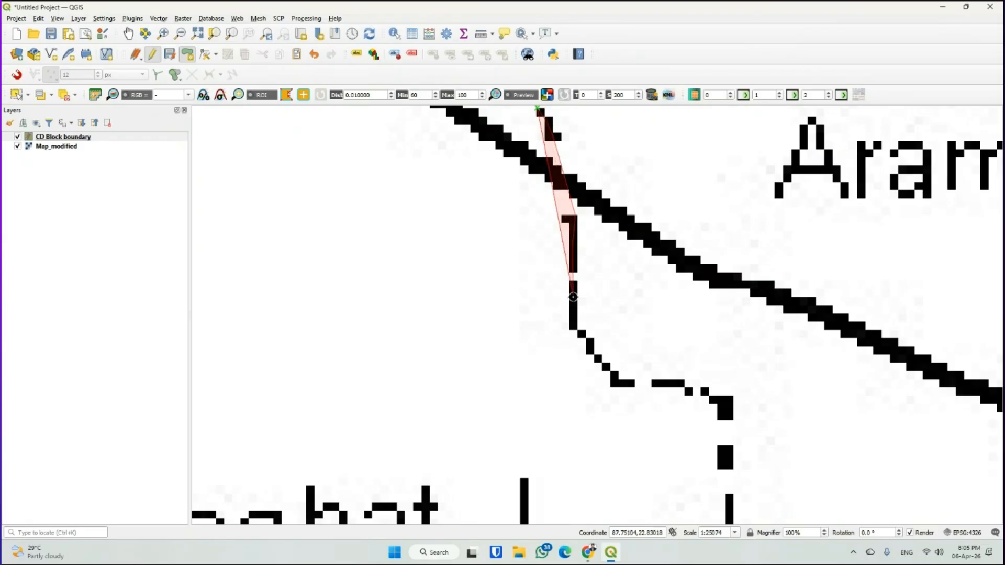
left_click(573, 324)
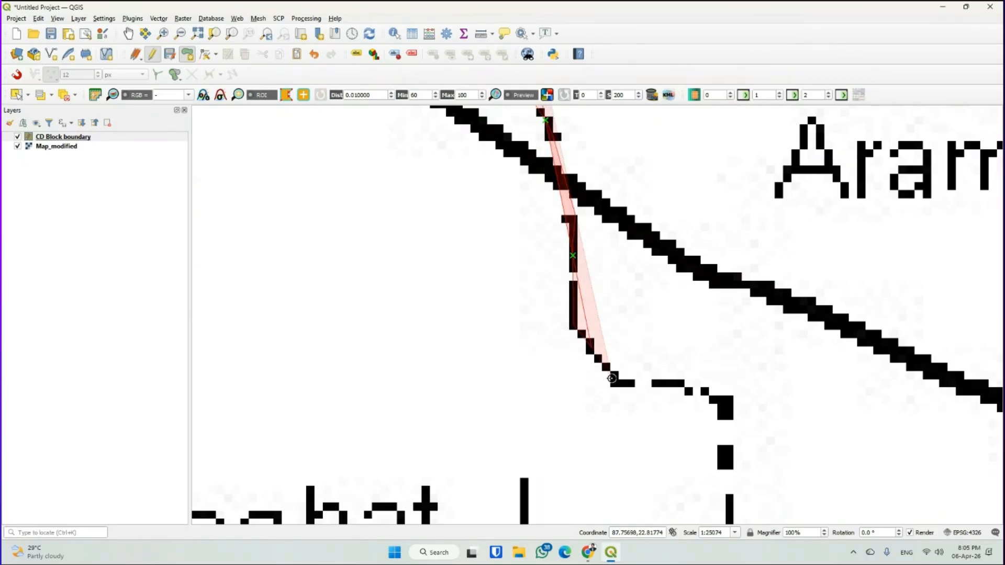
left_click(612, 382)
left_click(656, 384)
left_click(697, 393)
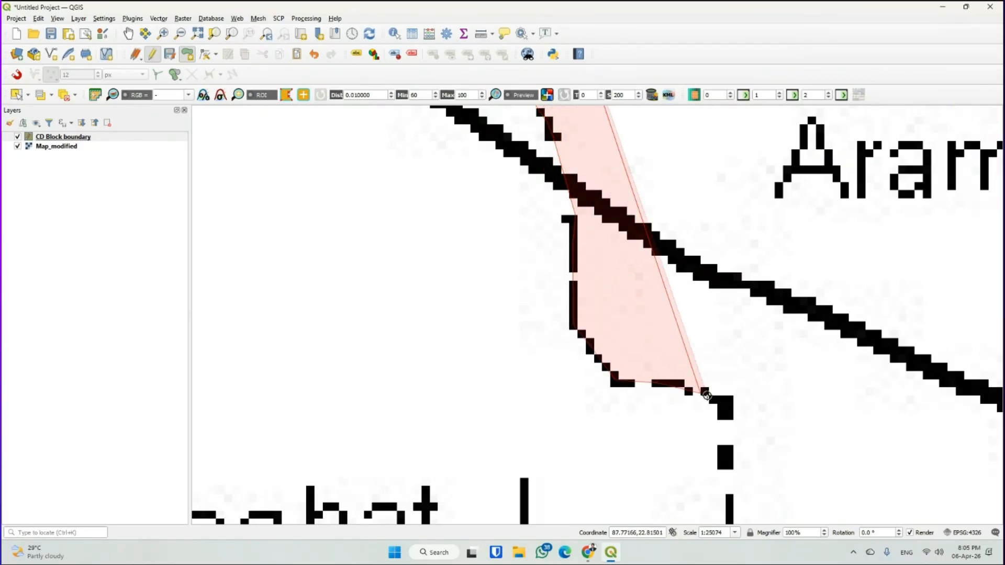
left_click(722, 400)
left_click(727, 465)
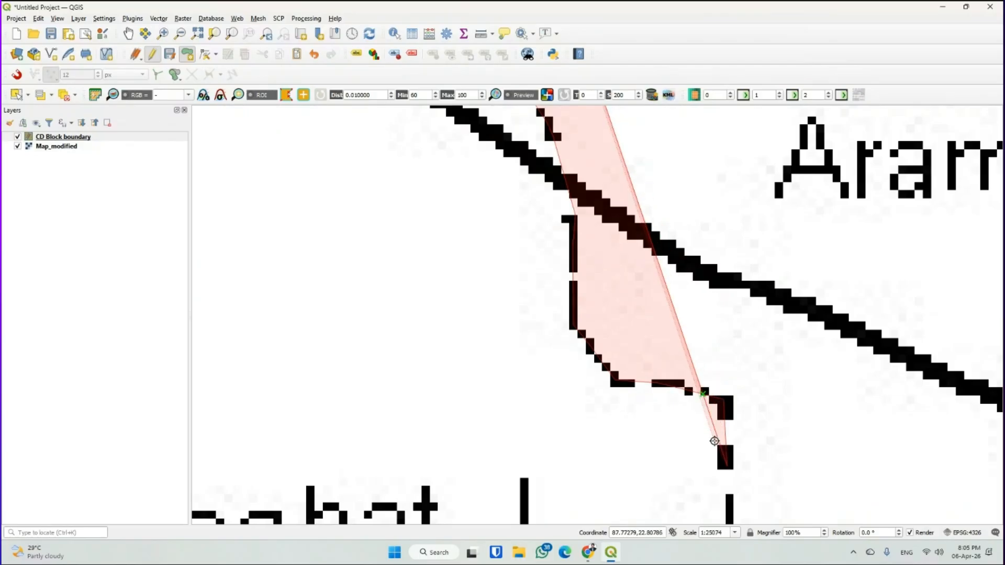
Trace the Goghat I boundary south from the stepped corner and southwest down the dashes east of the Goghat I label
key("Down")
left_click(726, 416)
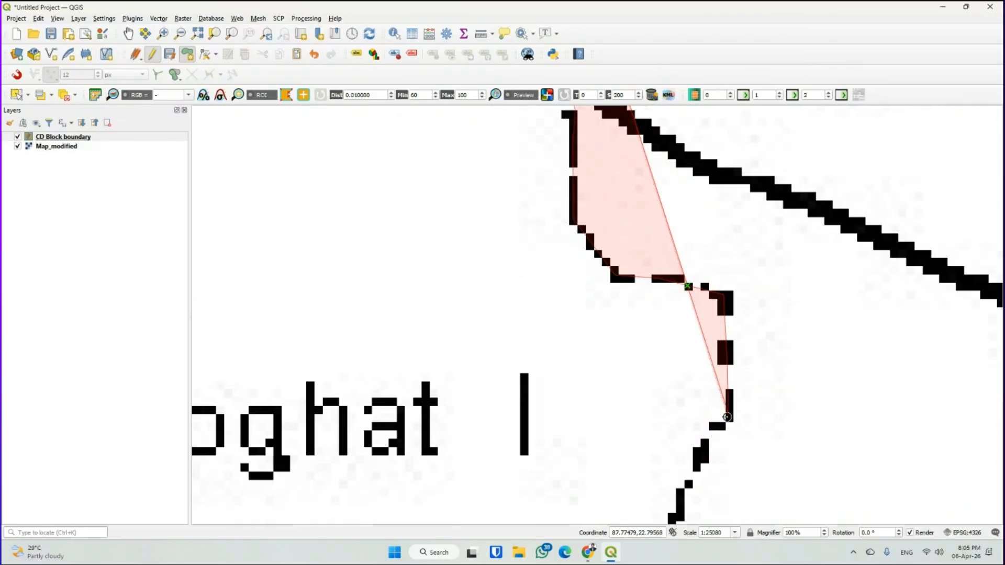
left_click(702, 449)
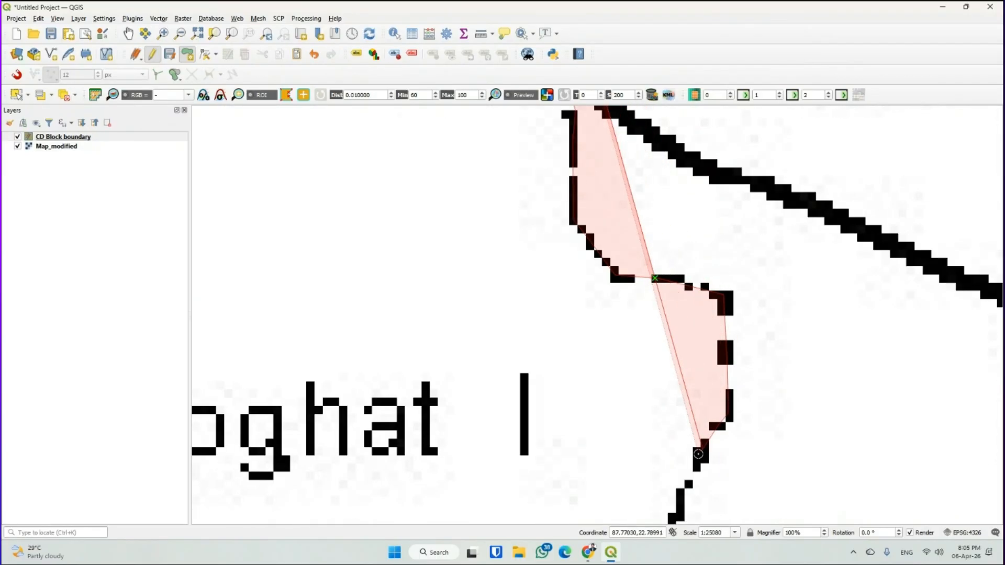
left_click(689, 483)
left_click(680, 498)
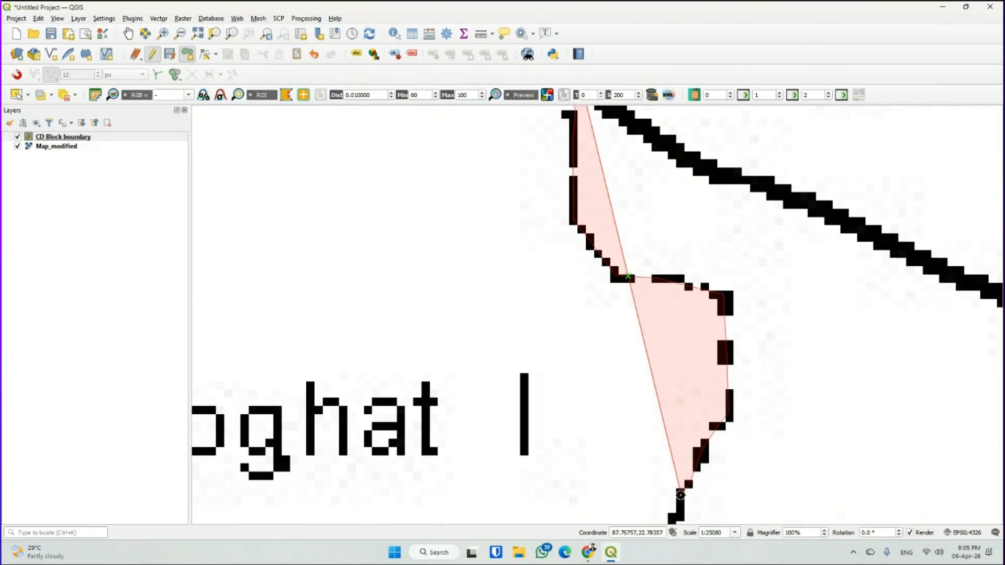
key("Down")
left_click(673, 416)
left_click(668, 447)
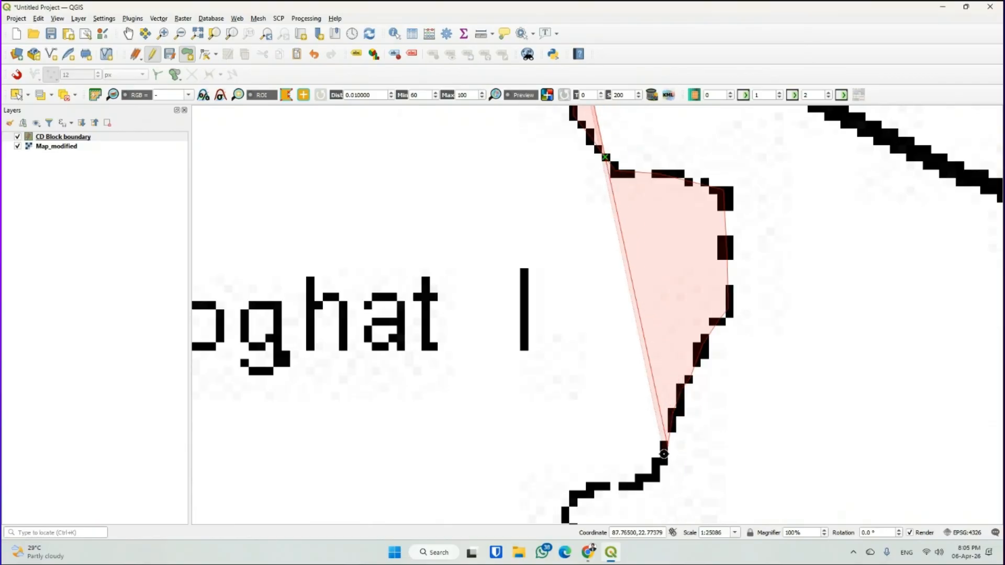
Extend the outline west along the curved dashes, around the westward notch, and southeast onto the small eastward bulge
left_click(657, 474)
left_click(633, 485)
left_click(603, 484)
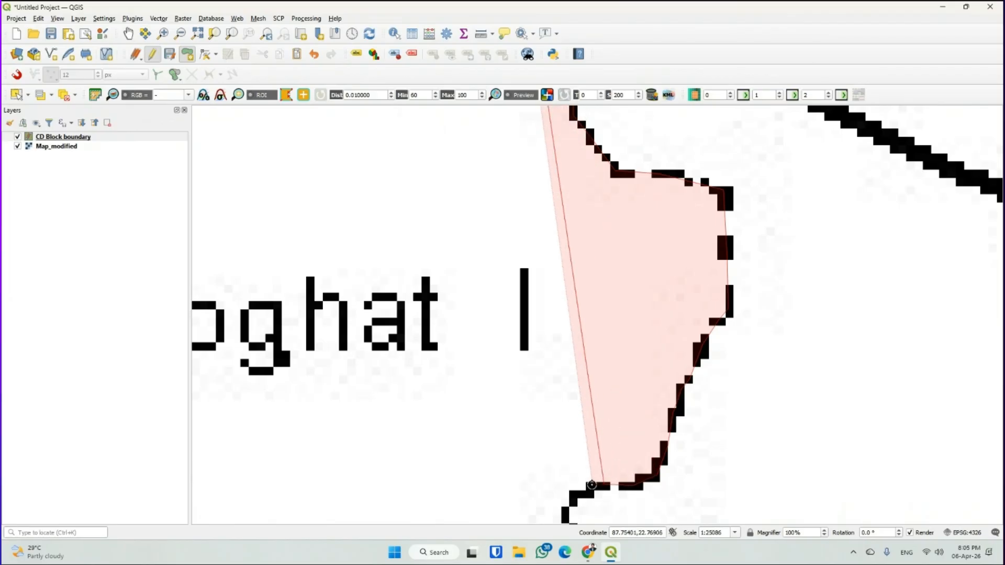
left_click(578, 491)
key("Down")
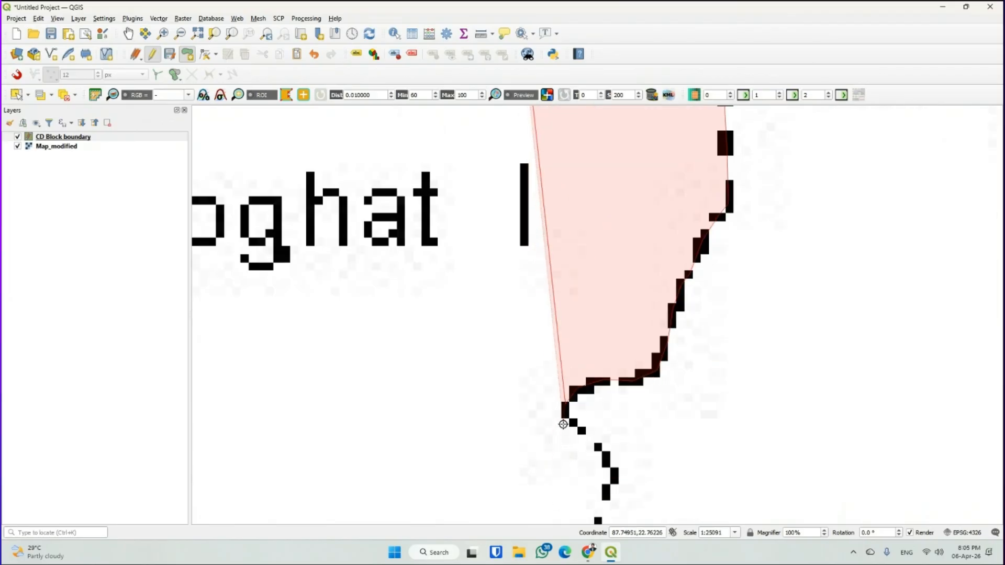
left_click(565, 404)
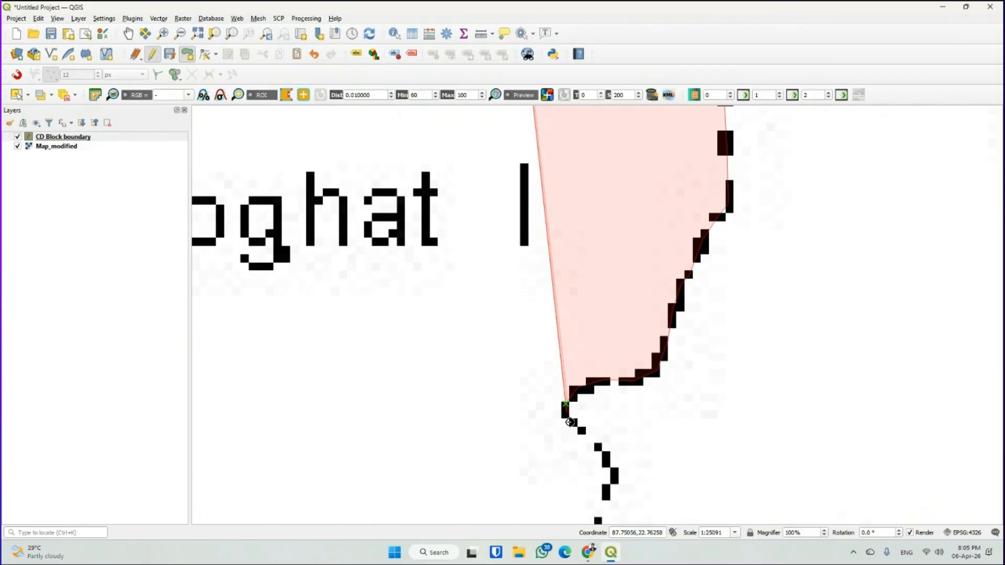
left_click(569, 421)
left_click(596, 443)
left_click(605, 455)
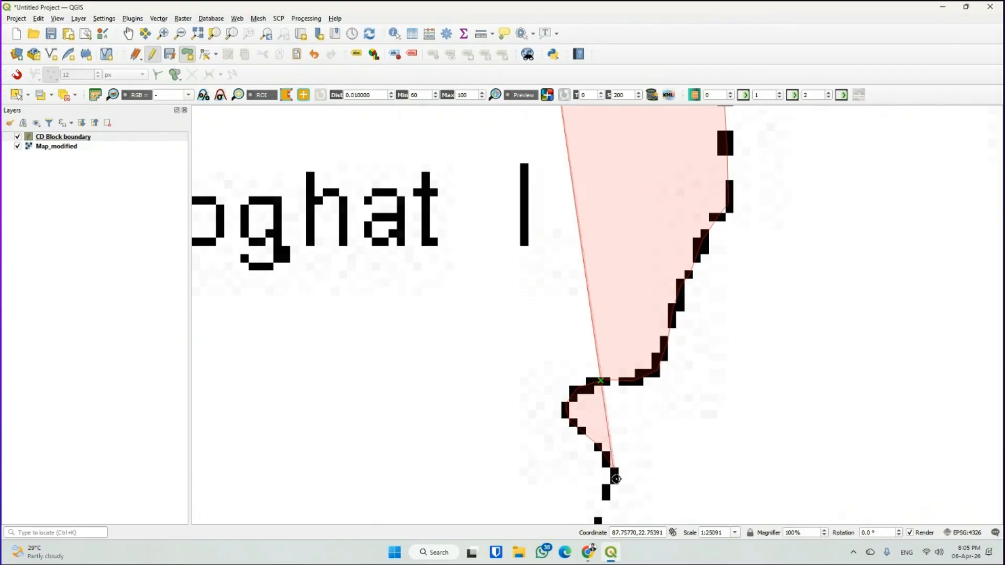
Trace the outline south from the small bulge past the cross-shaped mark and round to the southwest
key("Down")
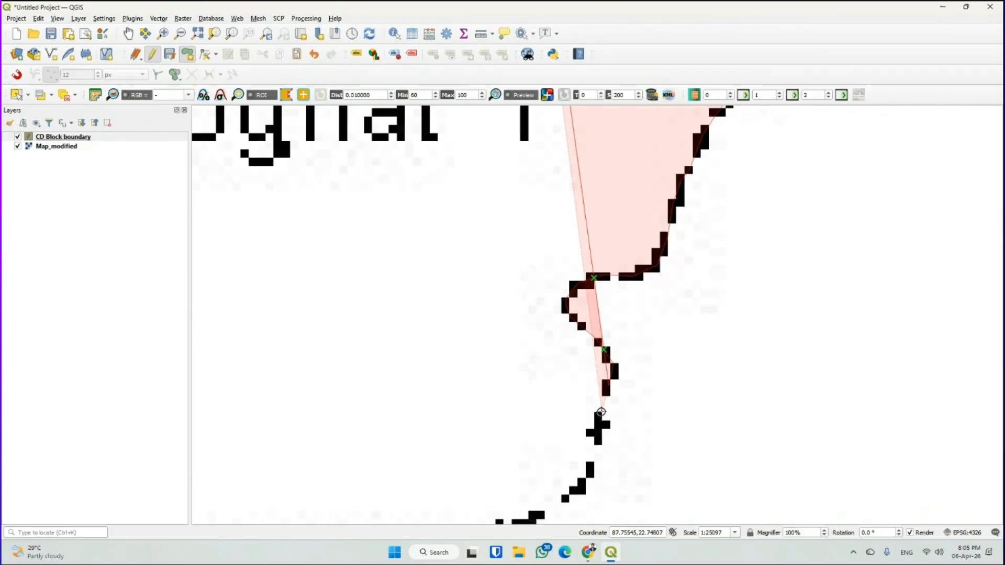
left_click(598, 408)
left_click(597, 434)
left_click(592, 466)
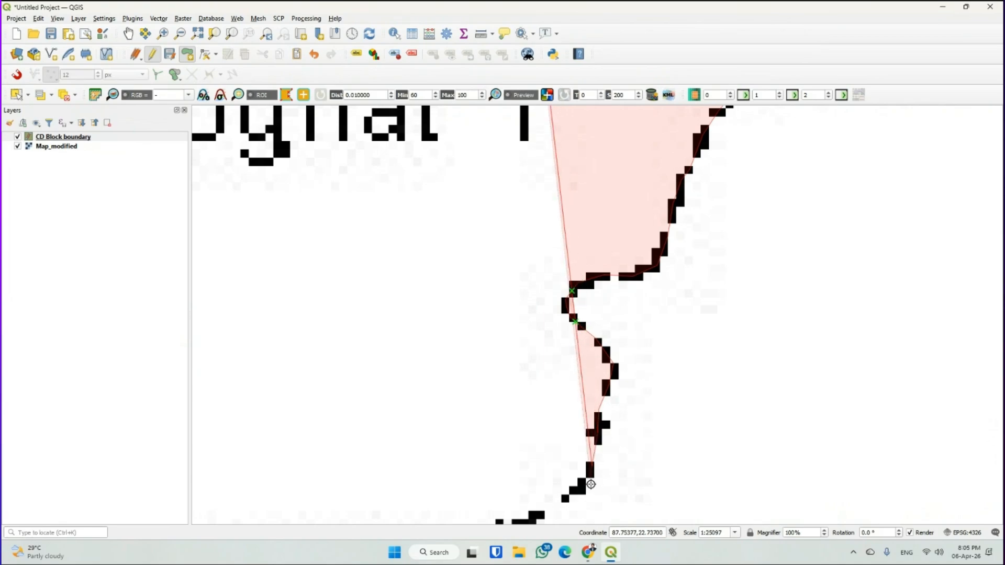
left_click(578, 485)
left_click(565, 496)
key("Down")
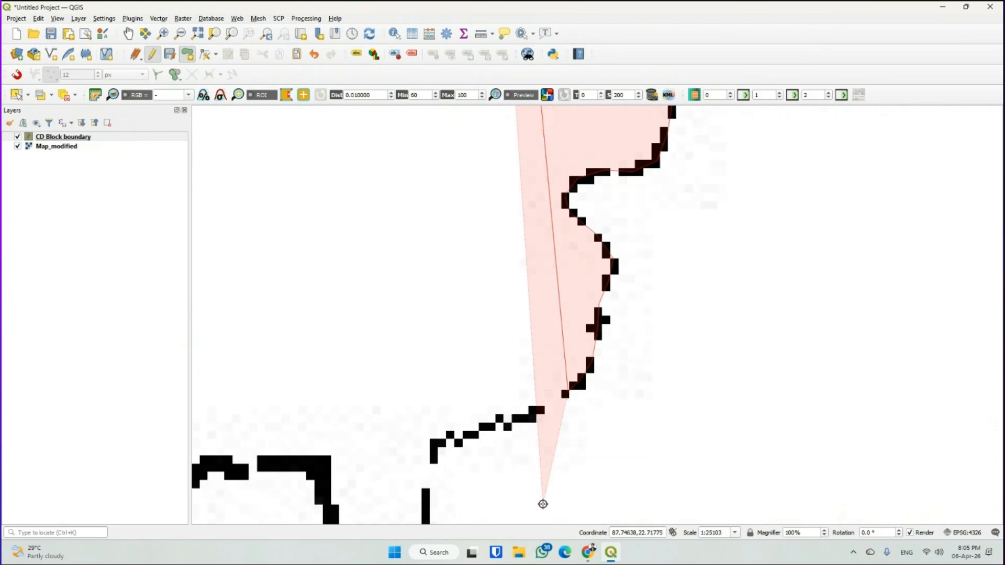
Continue the Goghat I outline west-southwest along the thin dashes to the corner above the thick southern district boundary
left_click(544, 411)
left_click(528, 417)
left_click(501, 421)
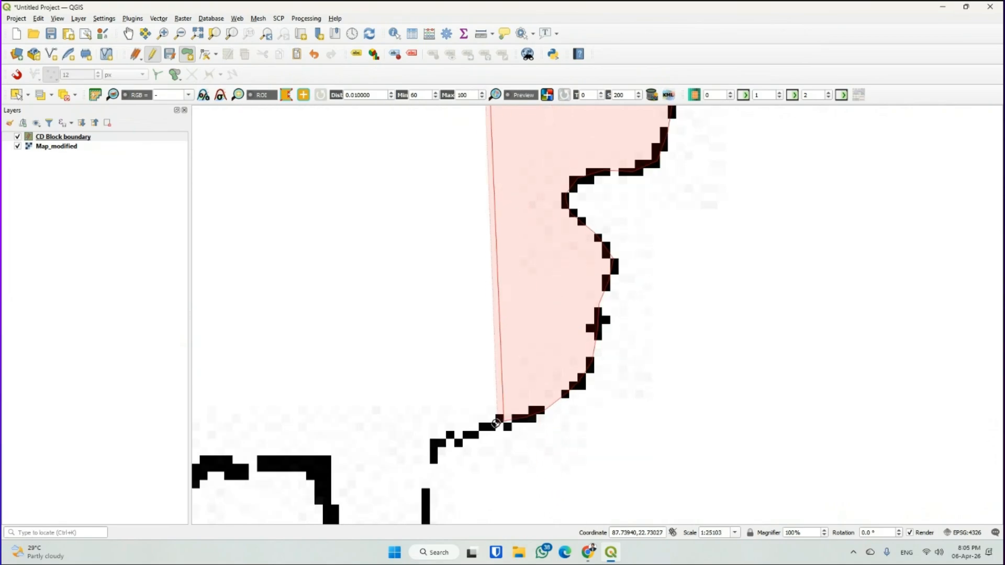
left_click(488, 426)
left_click(467, 435)
left_click(459, 442)
left_click(451, 435)
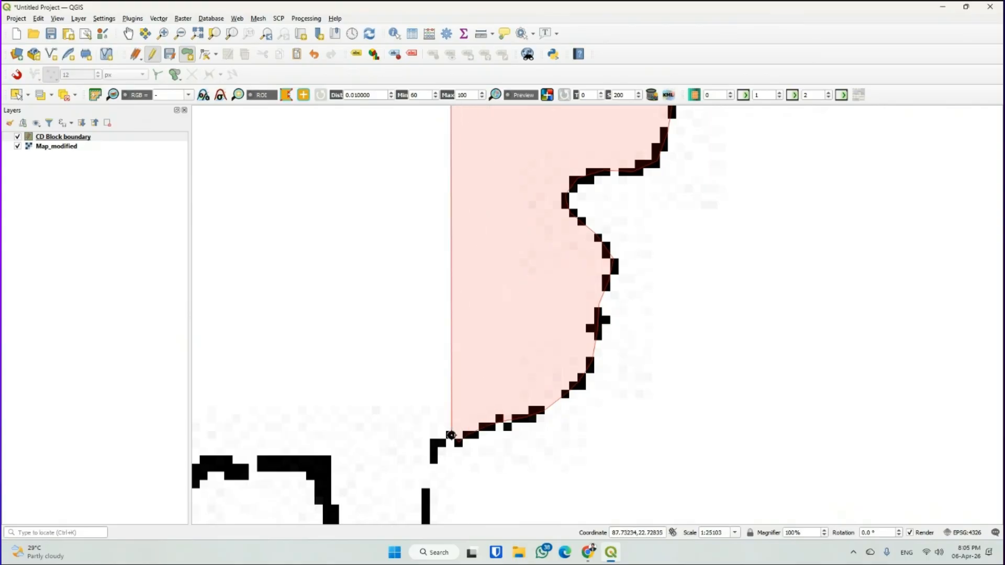
left_click(442, 441)
left_click(433, 454)
Carry the outline south to the junction with the thick district boundary and begin following that boundary west
key("Down")
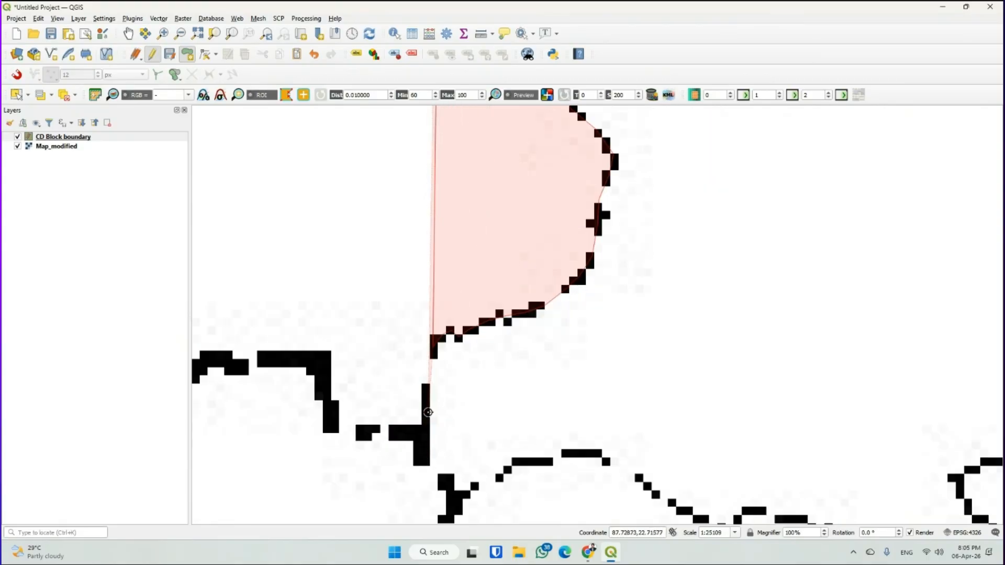
left_click(425, 383)
left_click(425, 411)
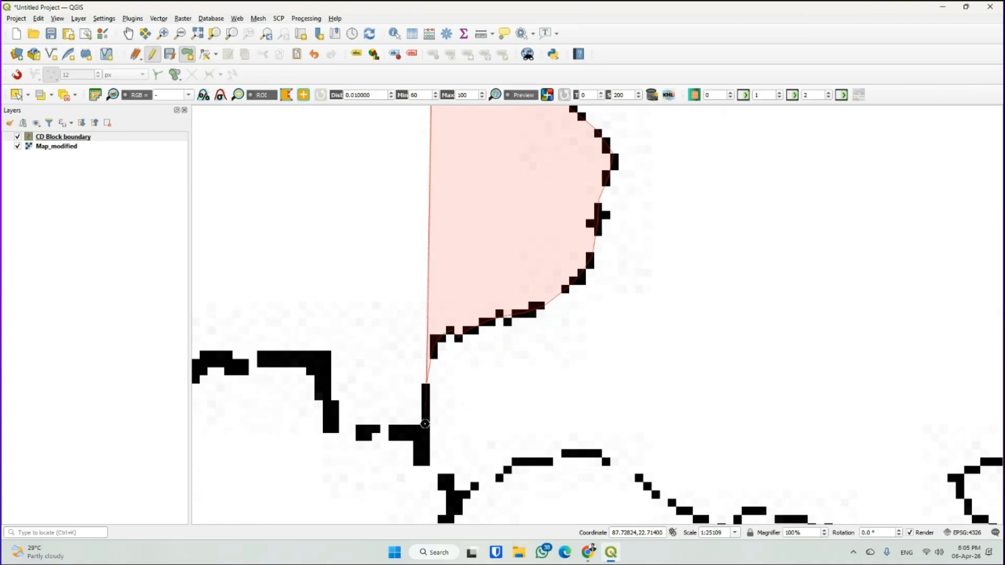
left_click(428, 443)
left_click(394, 430)
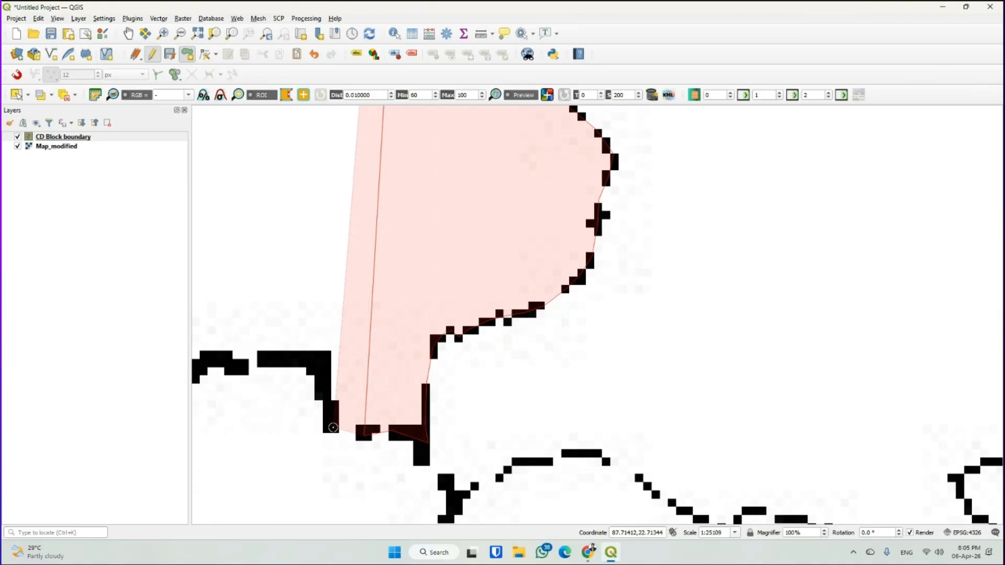
Trace Goghat I's thick southern boundary west over the raised step and southwest along the dashes towards its southwestern corner
scroll(328, 412, "down", 2)
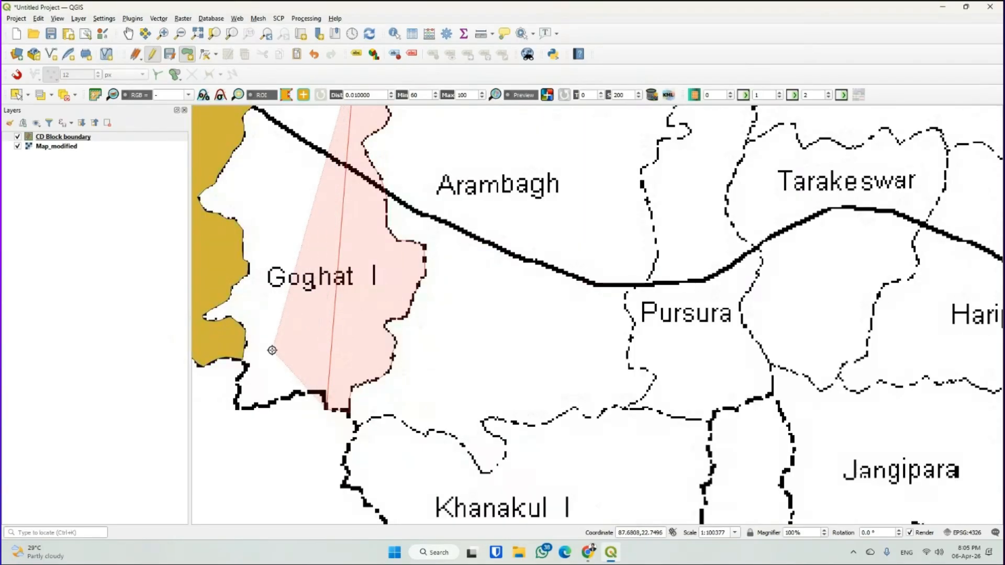
scroll(235, 406, "up", 2)
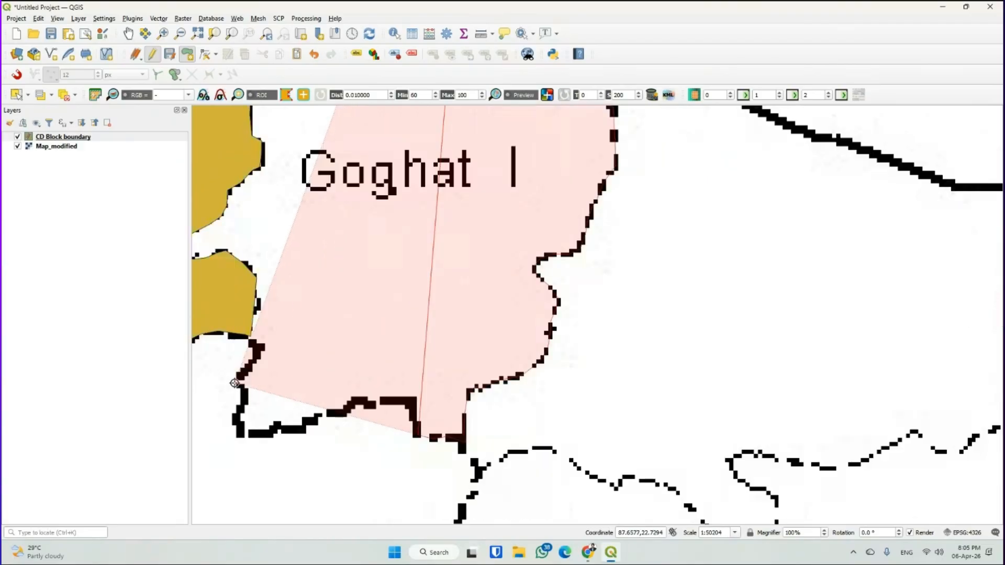
scroll(235, 383, "down", 1)
scroll(235, 383, "up", 1)
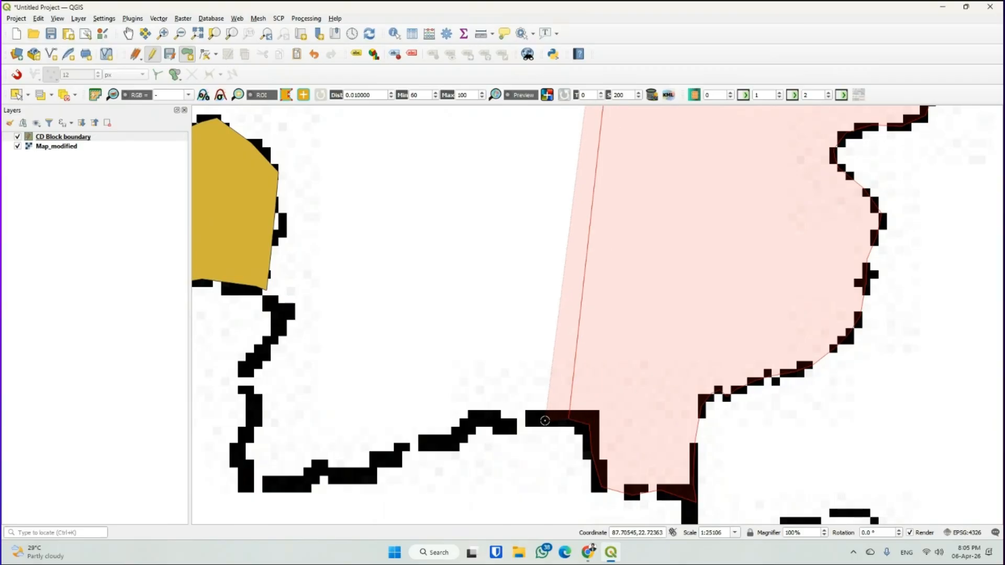
left_click(389, 461)
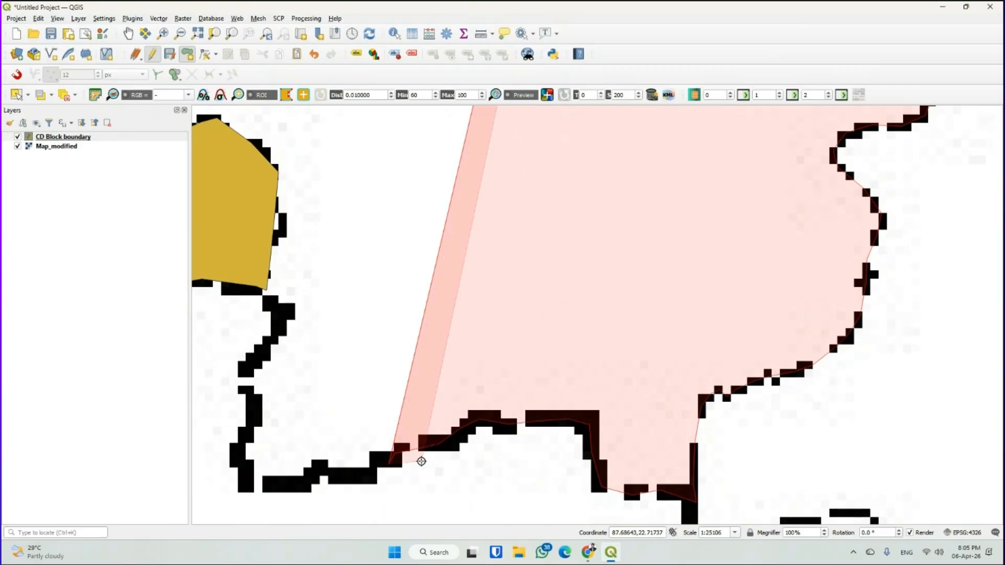
left_click(359, 477)
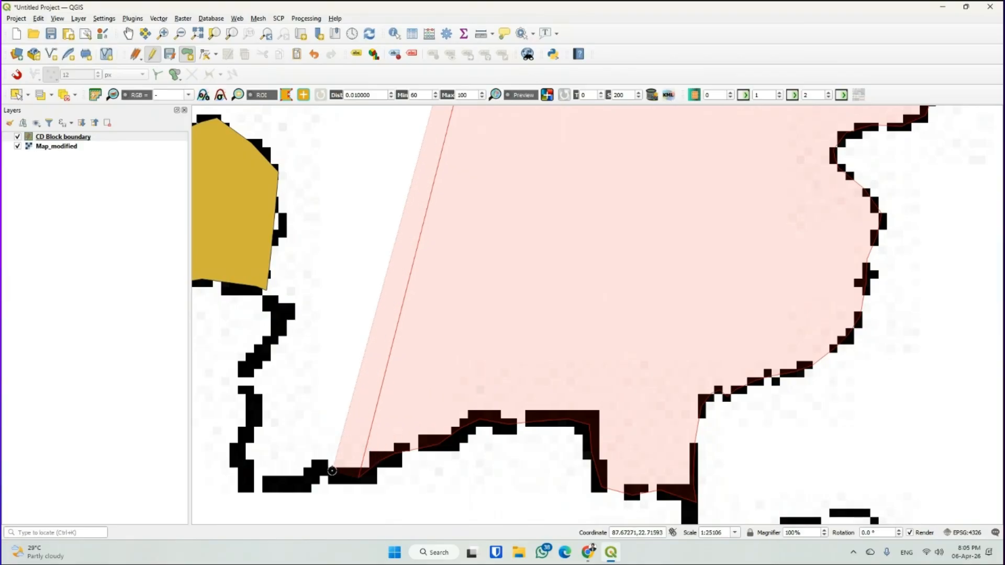
left_click(324, 467)
left_click(312, 471)
left_click(299, 480)
Round Goghat I's southwestern corner and trace the thick boundary north towards Goghat II's southeastern corner
key("Down")
key("Down")
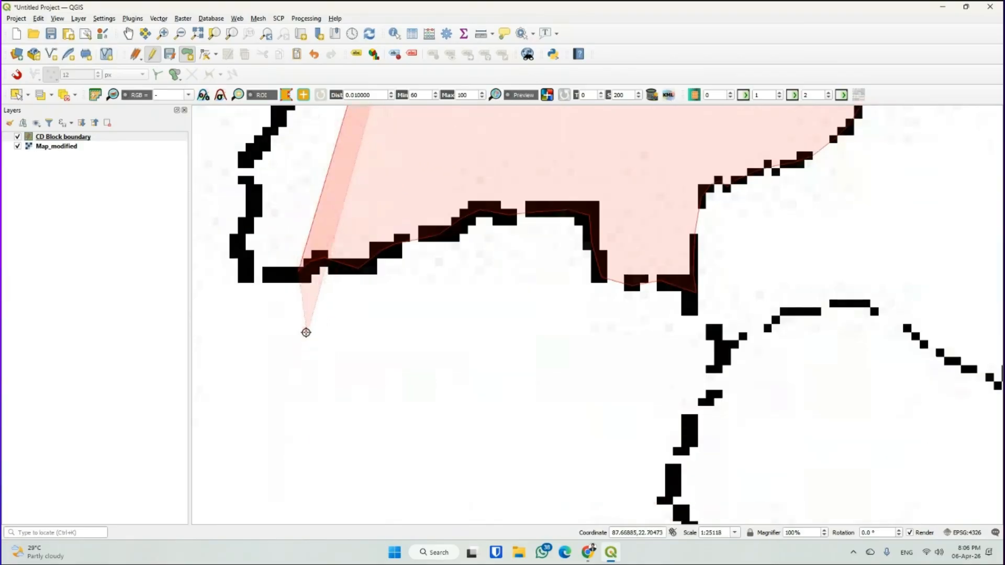
left_click(250, 273)
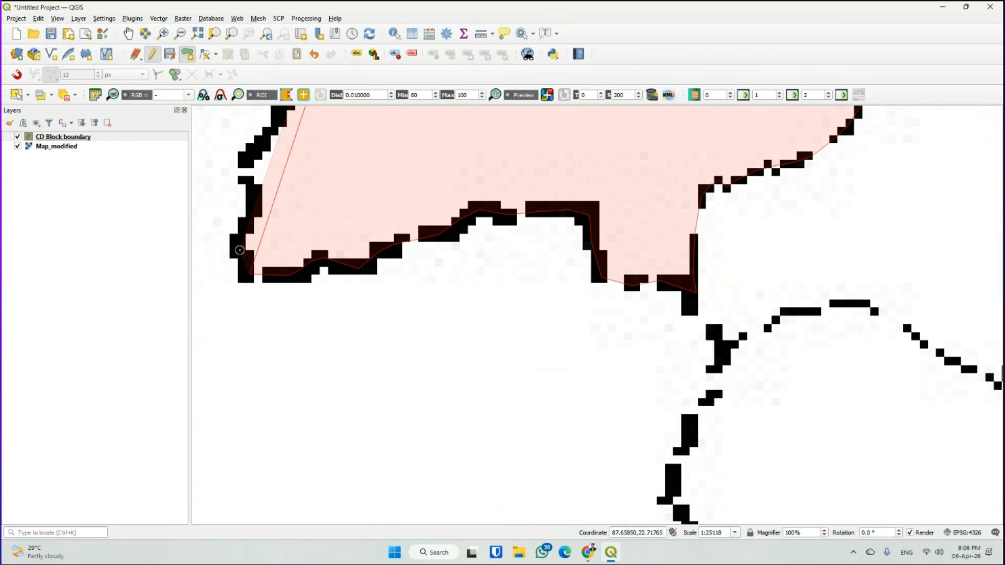
left_click(241, 251)
scroll(241, 241, "up", 1)
scroll(251, 231, "down", 1)
scroll(250, 232, "down", 1)
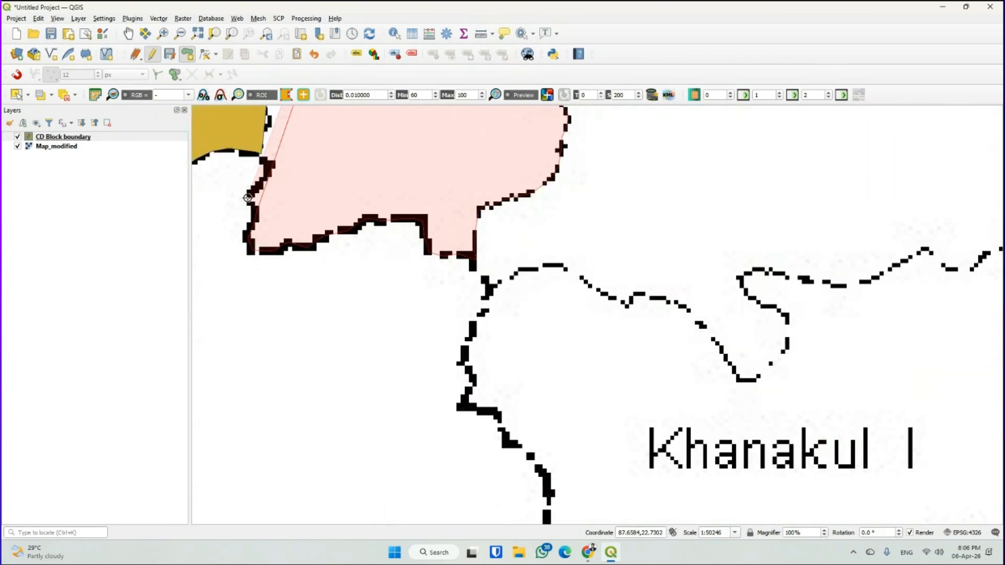
left_click(250, 191)
Enable snapping and set the digitizing mode to Avoid Overlap on Active Layer before closing Goghat I's western side
scroll(265, 156, "down", 2)
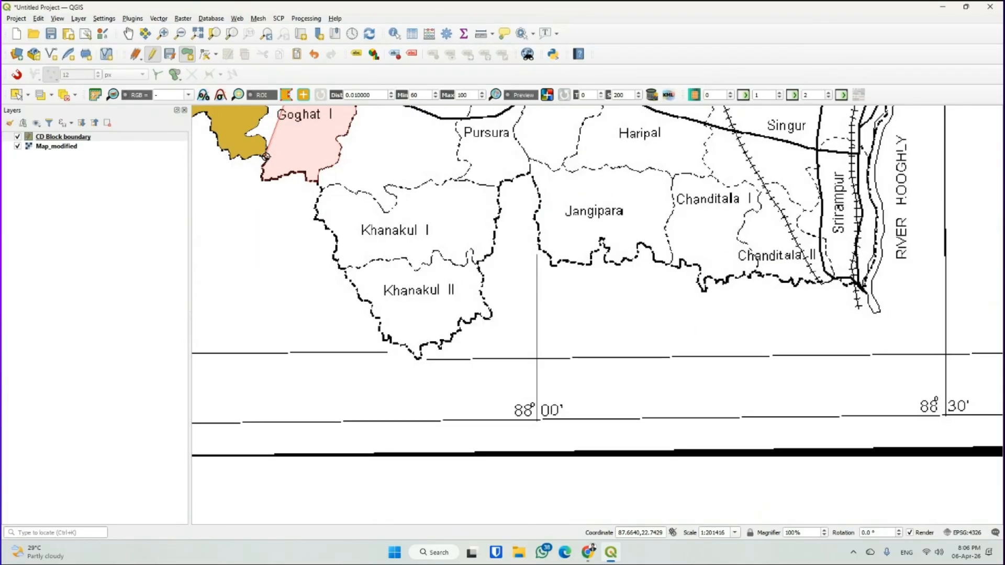
key("Up")
key("Up")
key("Up")
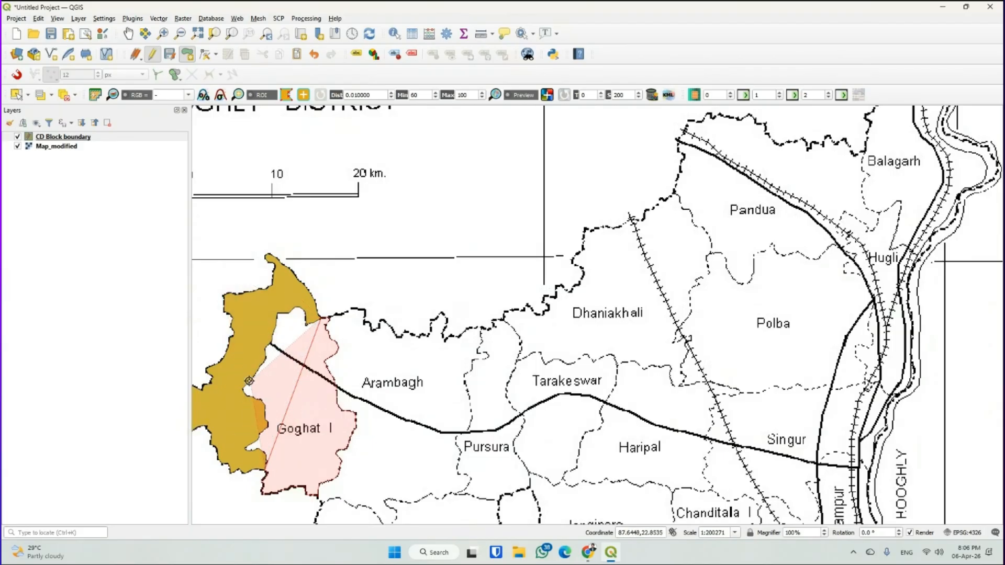
scroll(233, 385, "up", 1)
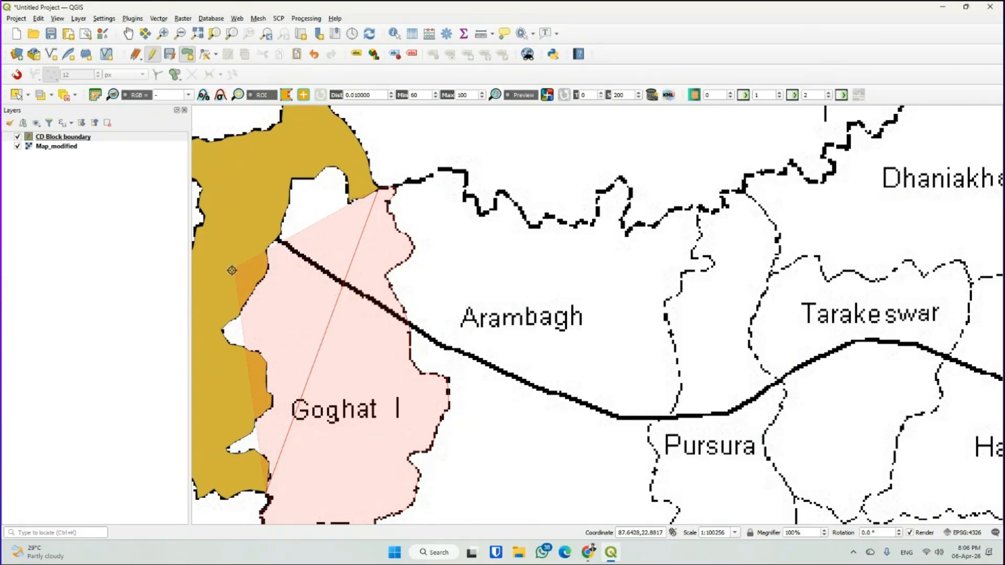
key("Left")
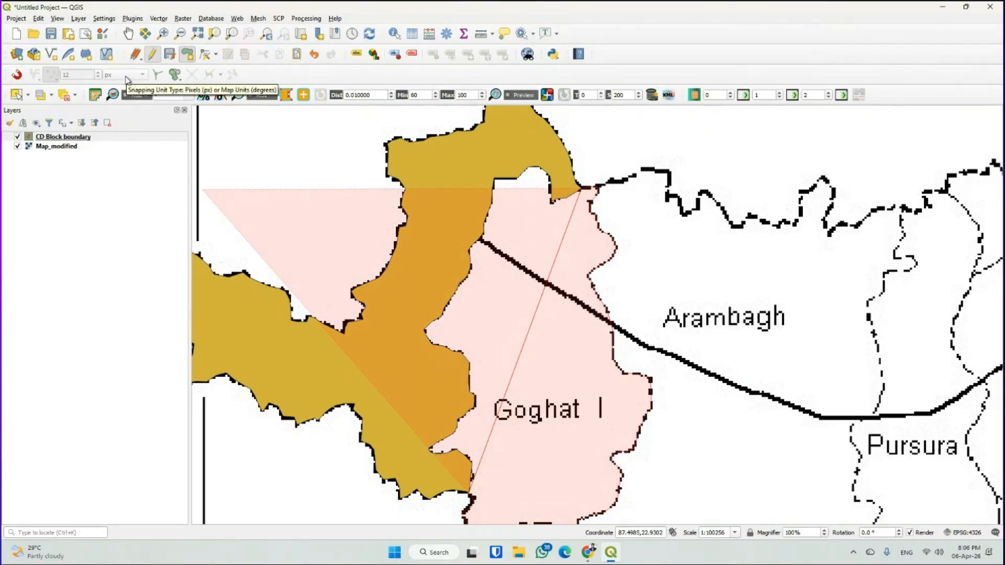
left_click(17, 75)
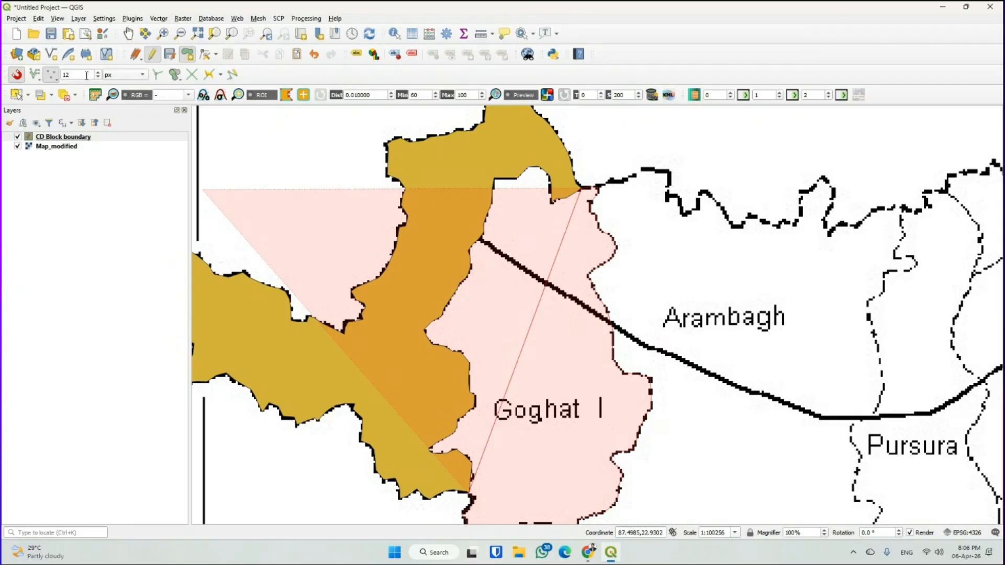
left_click(177, 78)
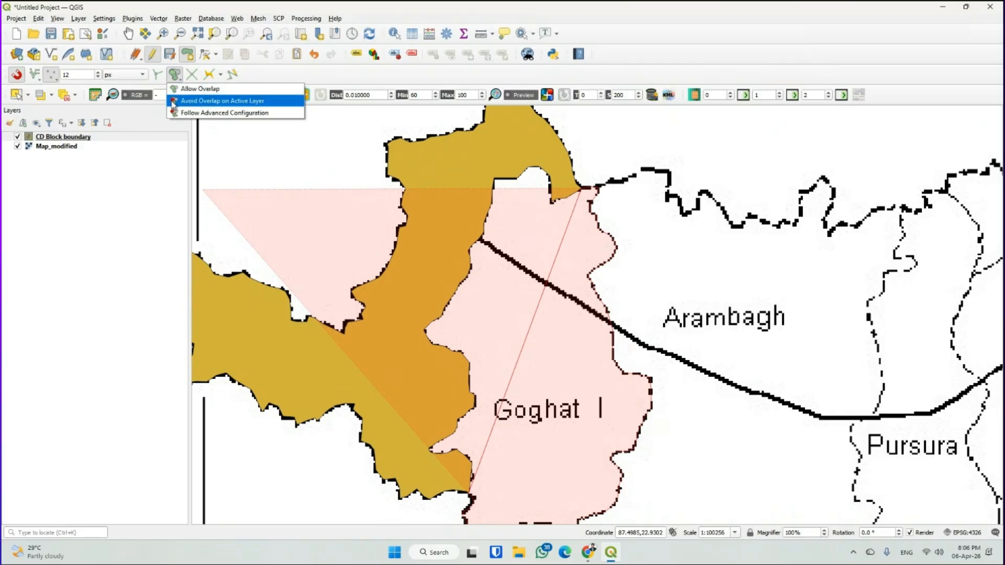
left_click(243, 101)
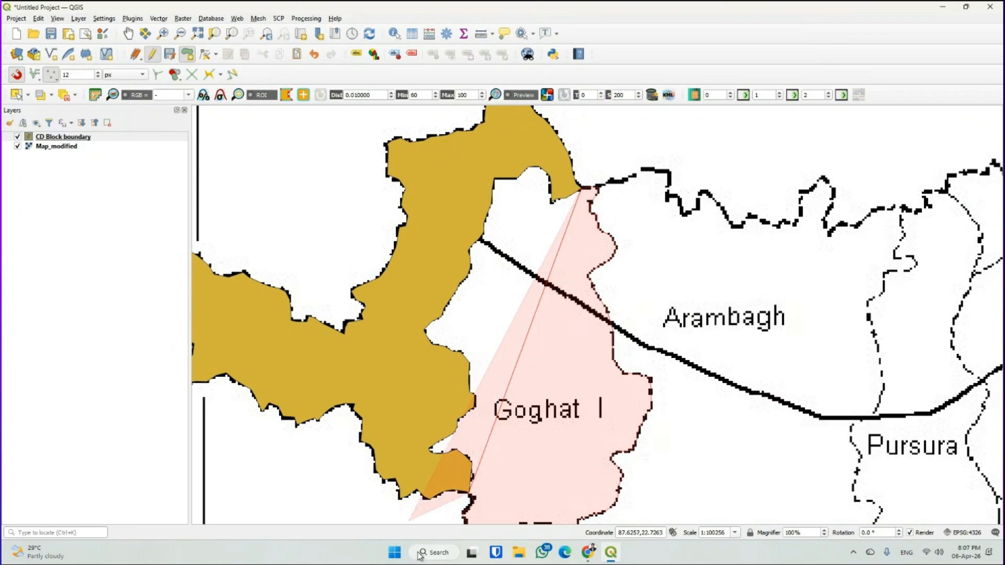
left_click(460, 490)
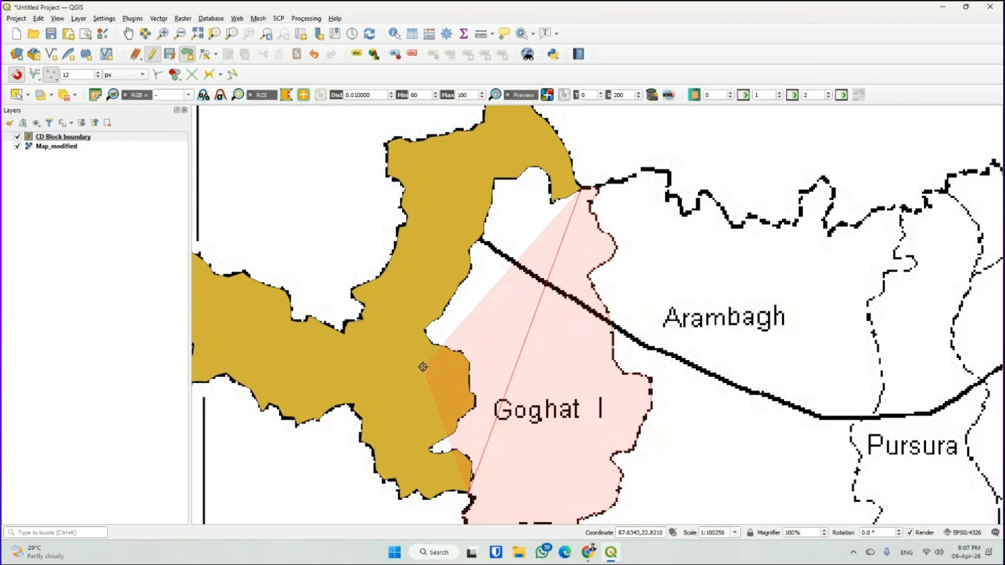
left_click(422, 367)
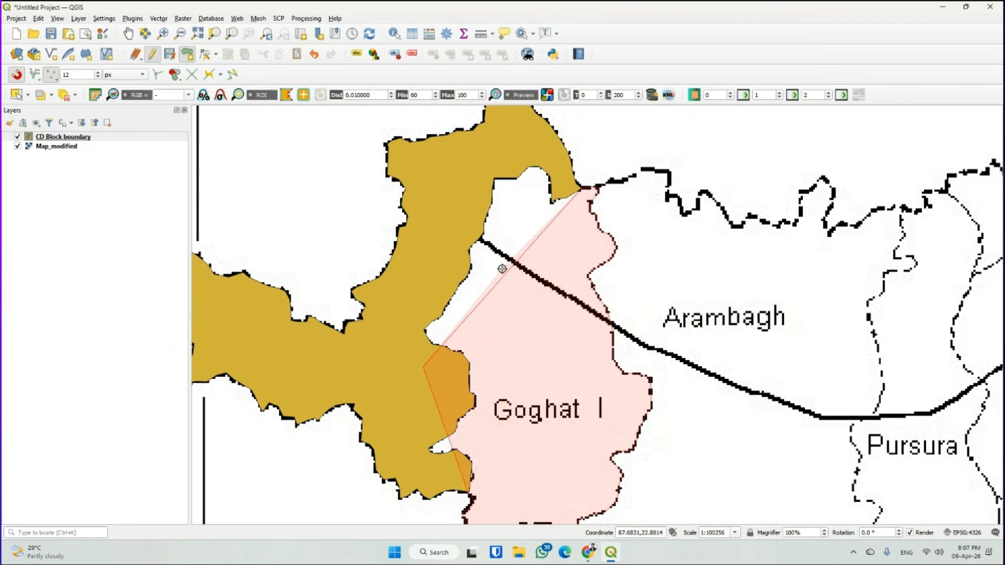
left_click(527, 153)
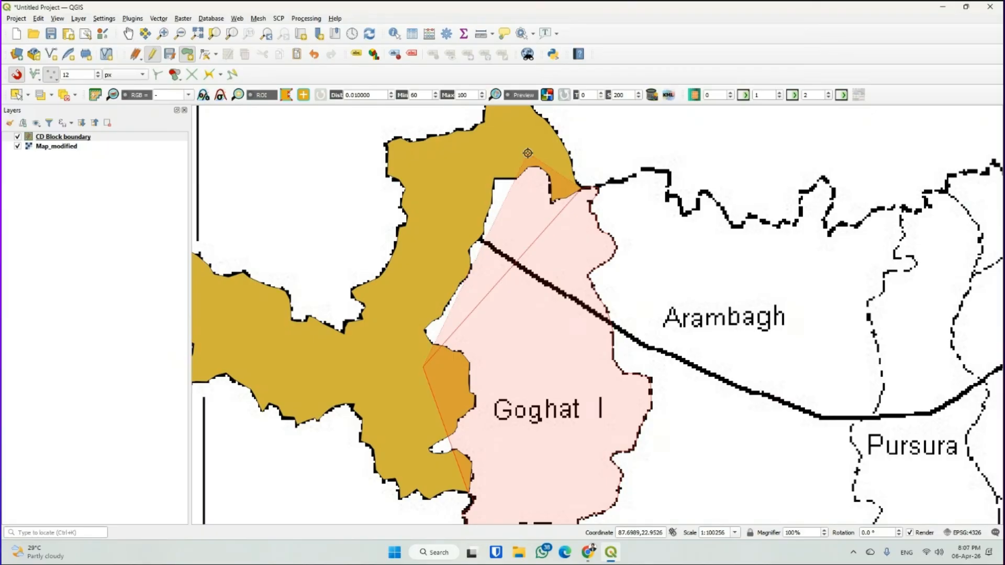
key("BackSpace")
key("BackSpace")
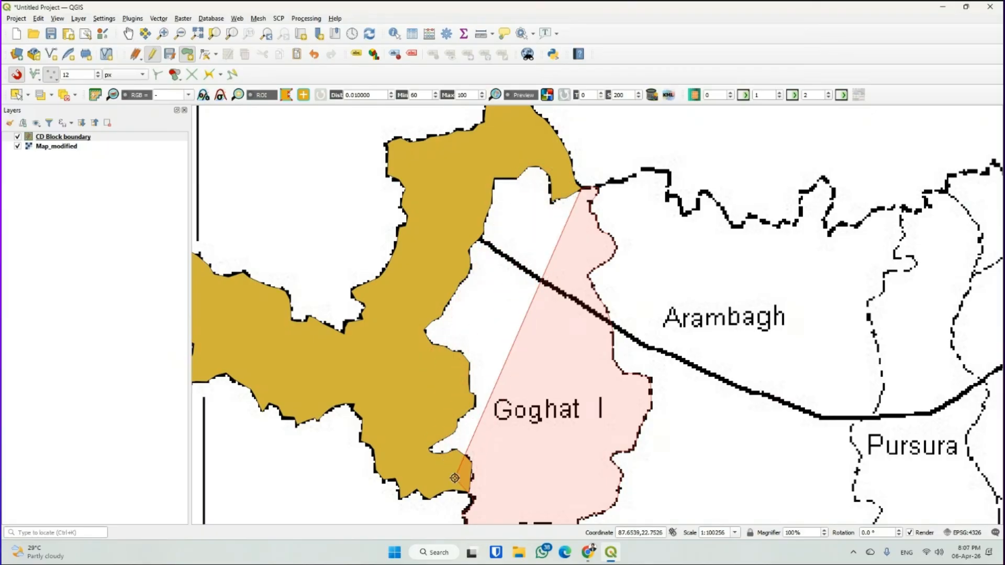
Close Goghat I by routing its western edge roughly through Goghat II up to the northern corner, and save the polygon with id 2
left_click(382, 428)
left_click(396, 287)
left_click(468, 152)
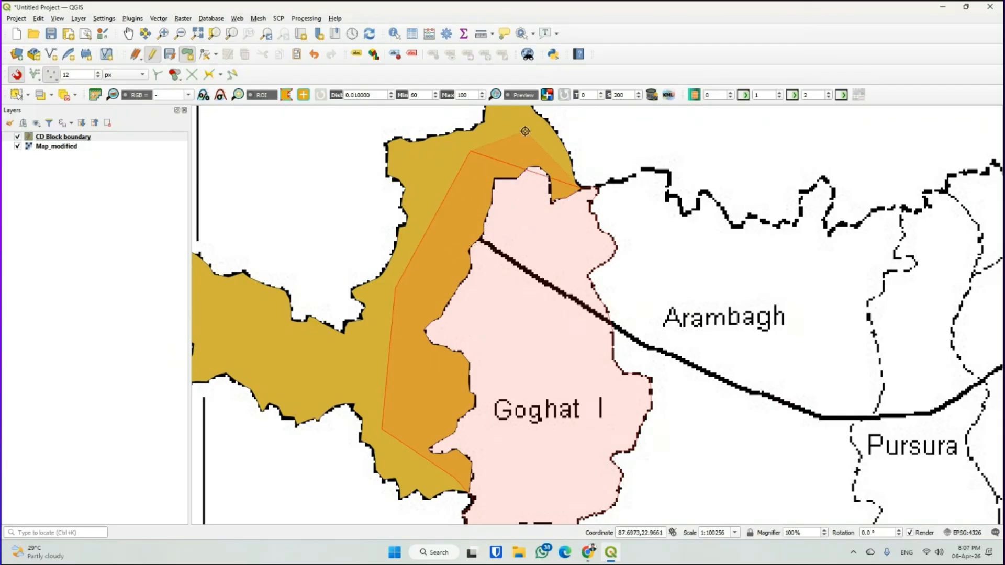
left_click(530, 133)
right_click(568, 183)
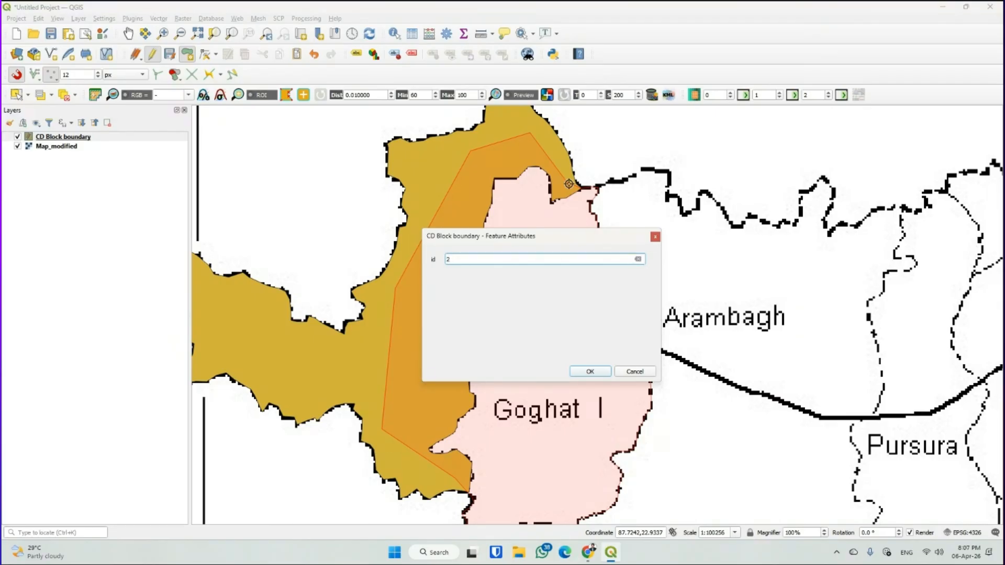
left_click(590, 372)
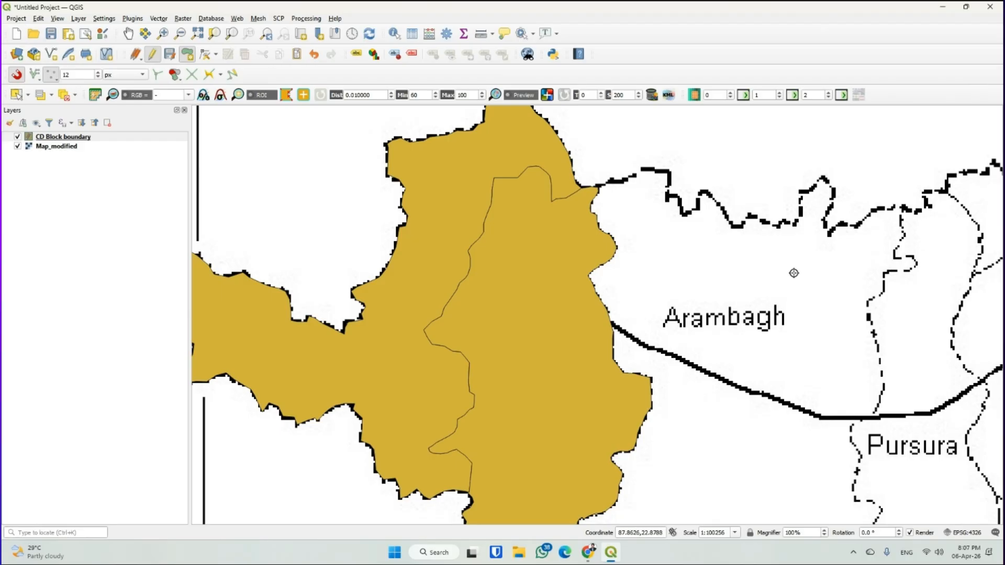
Start the Arambagh polygon at Goghat I's northeastern corner and trace the thick district boundary east over the first raised step
scroll(794, 273, "down", 1)
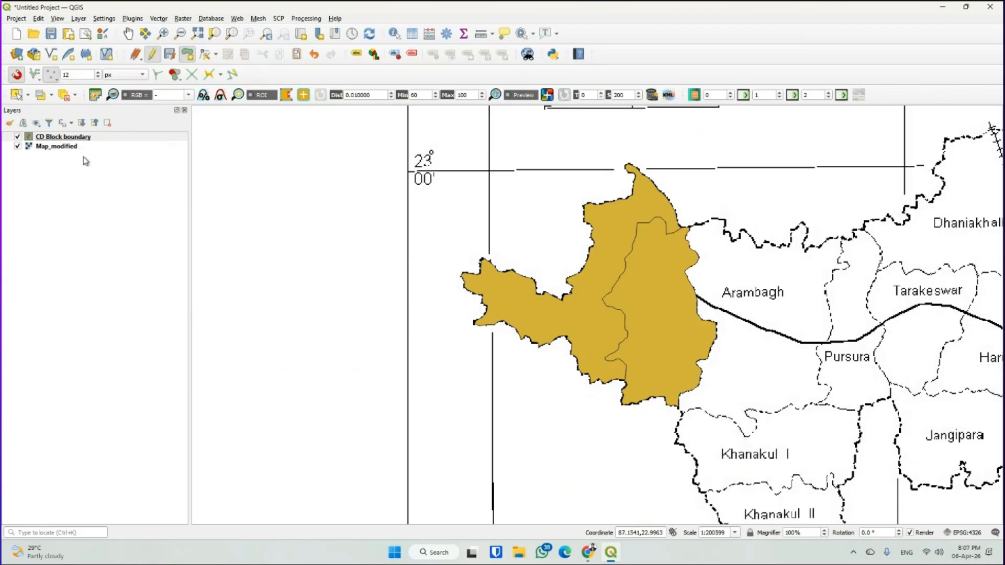
scroll(690, 158, "up", 2)
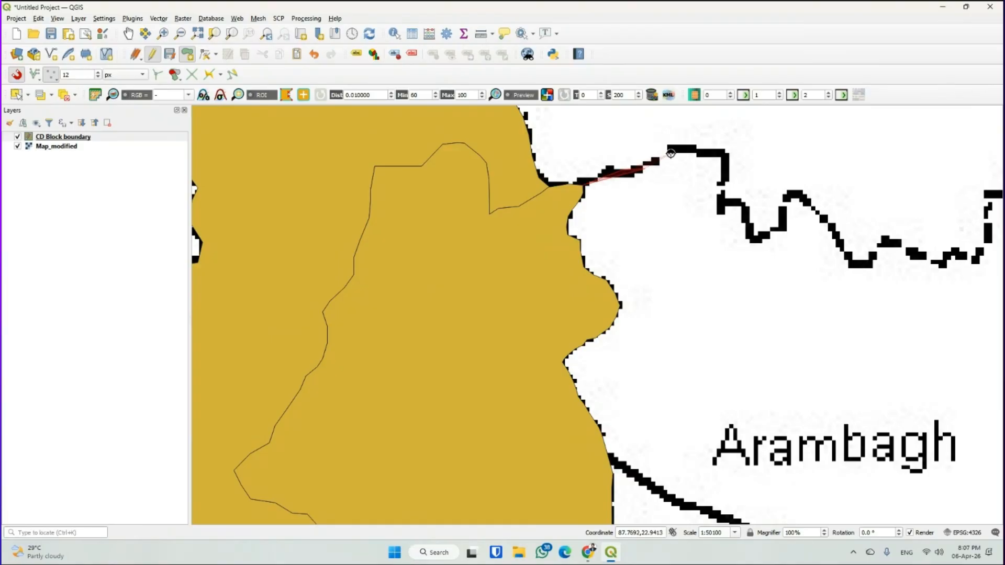
left_click(724, 153)
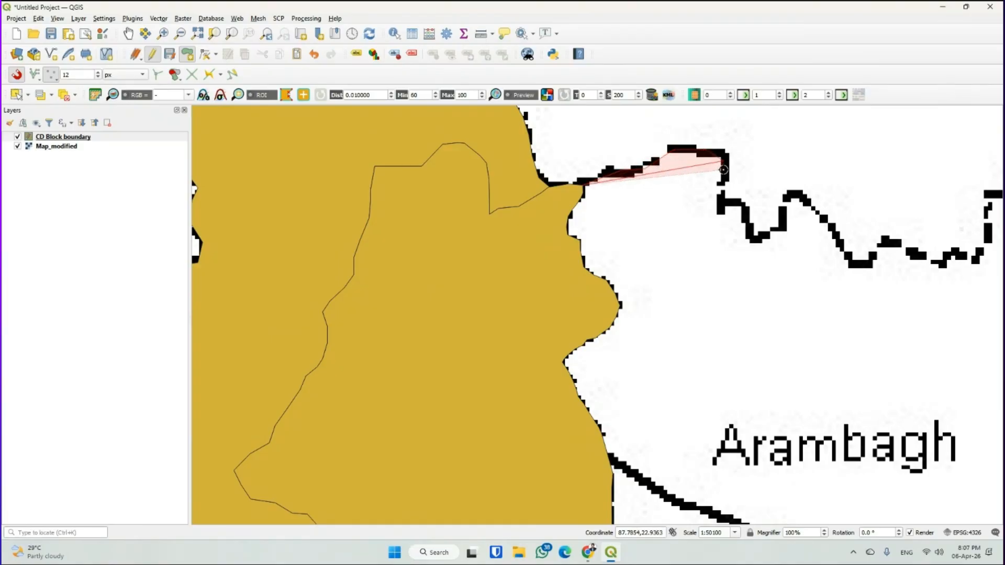
left_click(727, 199)
left_click(741, 206)
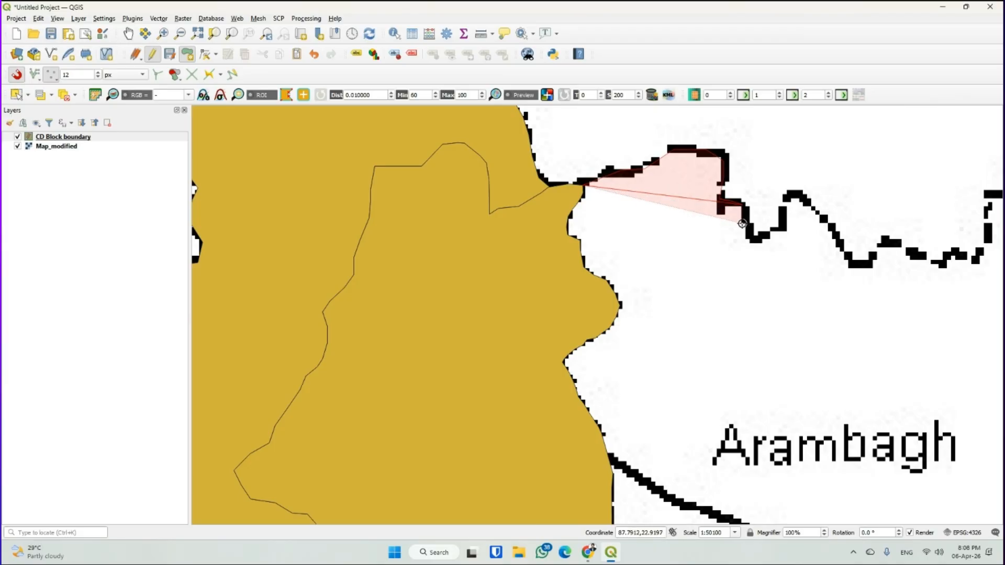
Trace Arambagh's northern boundary through the narrow dip and over the rounded hump just east of the first step
left_click(748, 227)
left_click(754, 239)
left_click(774, 229)
left_click(782, 219)
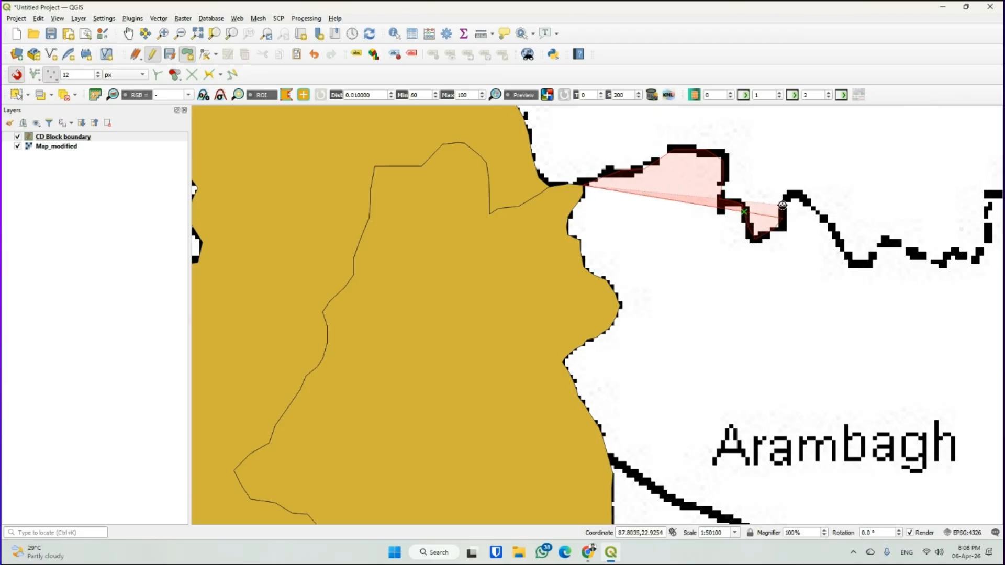
left_click(783, 201)
left_click(787, 197)
left_click(795, 196)
left_click(812, 210)
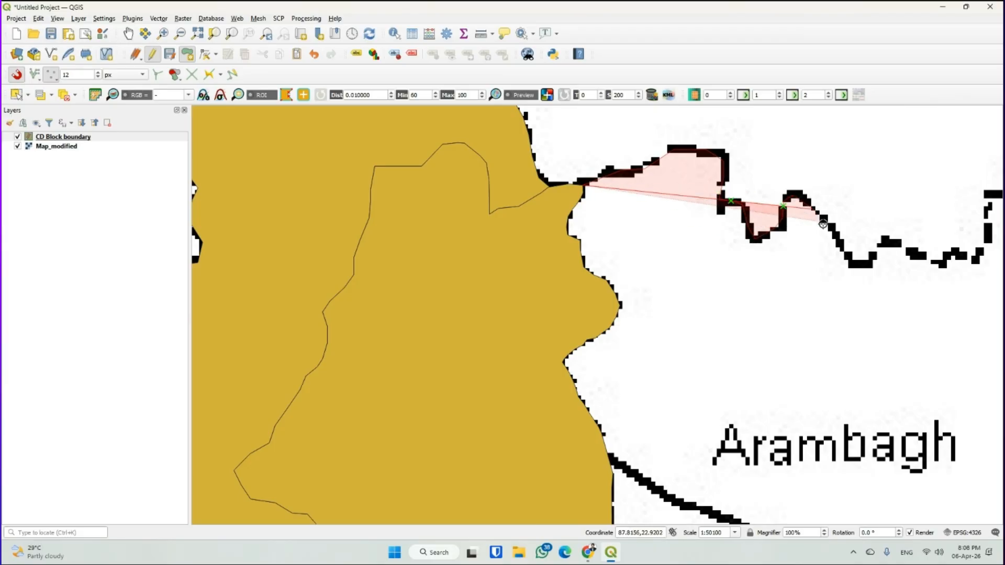
Continue Arambagh's northern outline down through the wider trough and east along the thick dashes beyond it
left_click(840, 245)
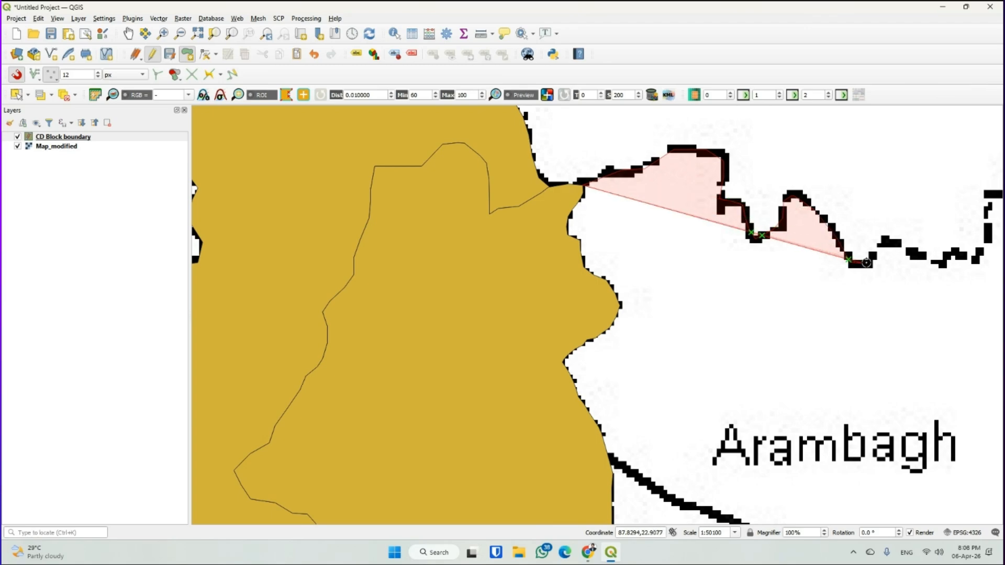
left_click(883, 242)
left_click(892, 242)
left_click(915, 252)
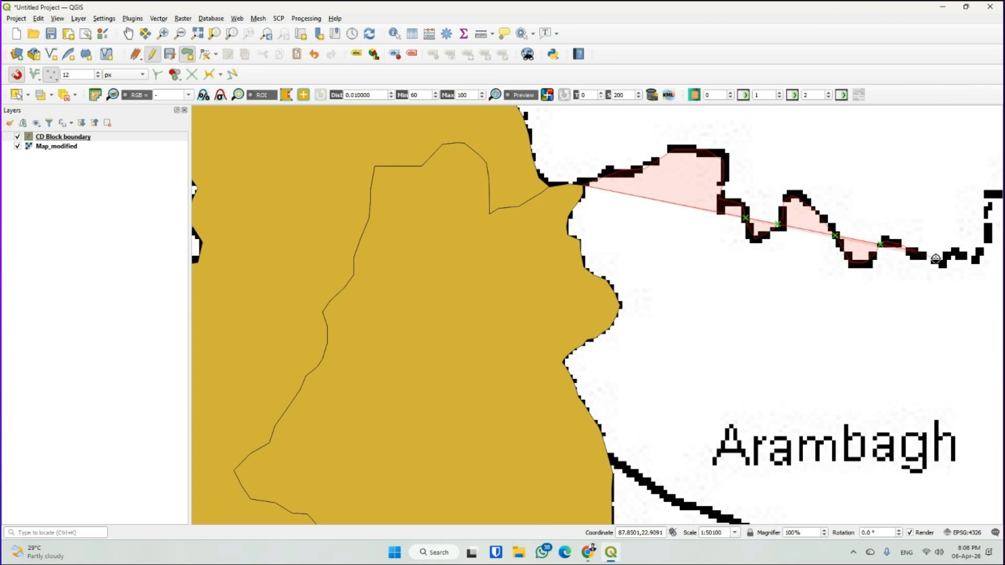
left_click(936, 259)
left_click(940, 264)
left_click(952, 254)
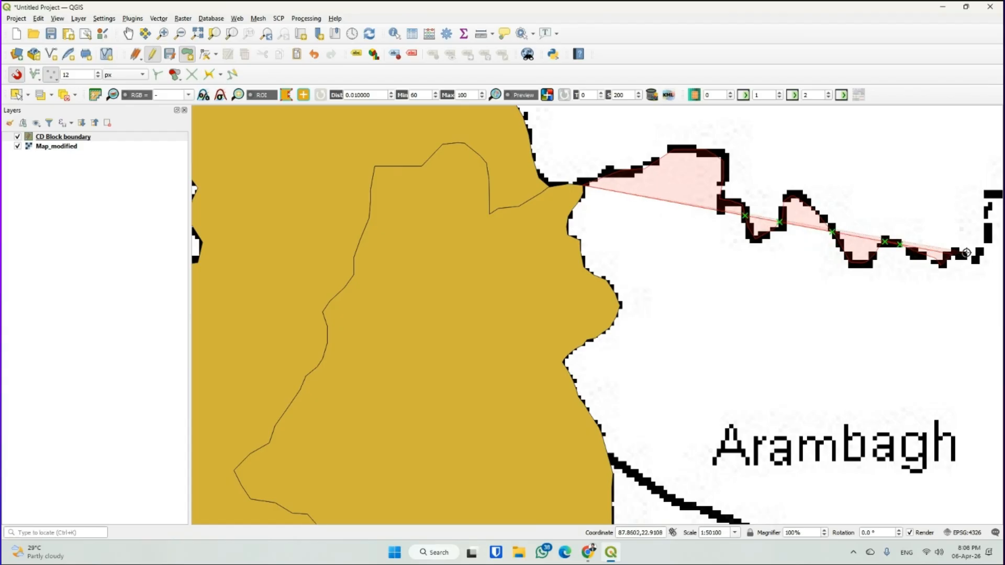
Follow Arambagh's northern boundary past the last small notch and north up the vertical dashes to the ledge below the tall peak
left_click(966, 254)
left_click(974, 259)
left_click(979, 254)
left_click(983, 247)
left_click(989, 227)
left_click(988, 209)
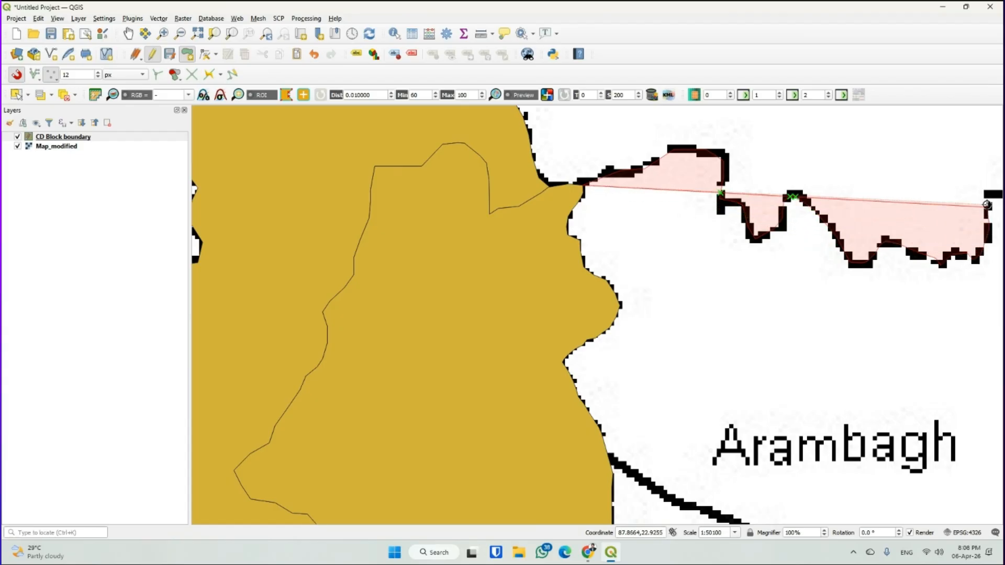
left_click(987, 196)
Trace the thick boundary over the tall peak northeast of the Arambagh label and down its eastern side
key("Right")
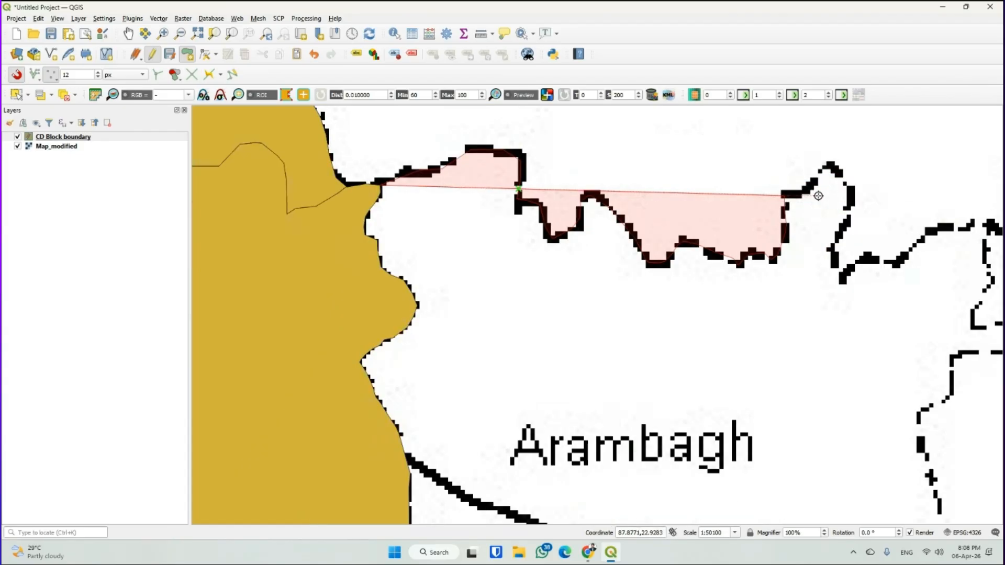
left_click(823, 167)
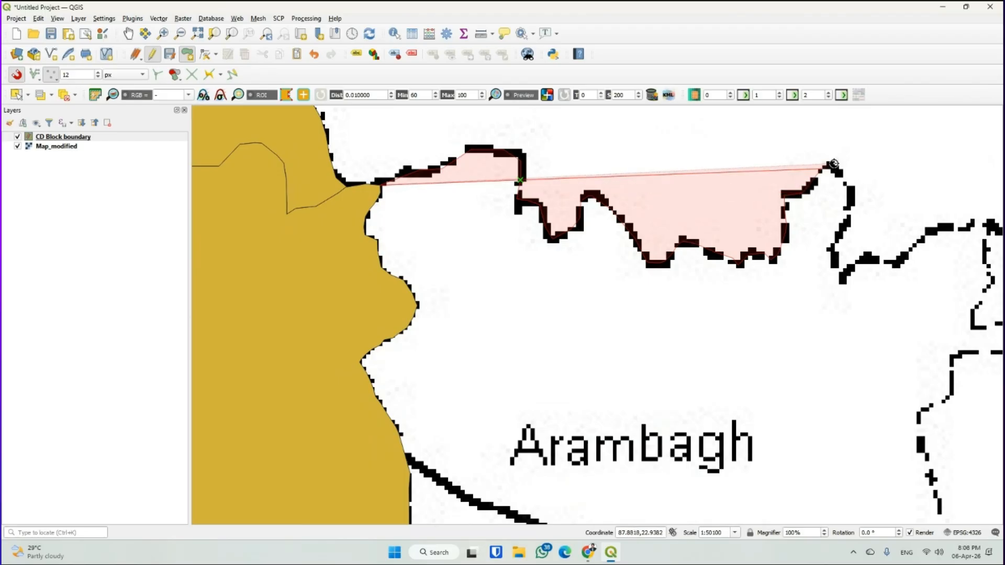
left_click(836, 166)
left_click(846, 181)
left_click(851, 206)
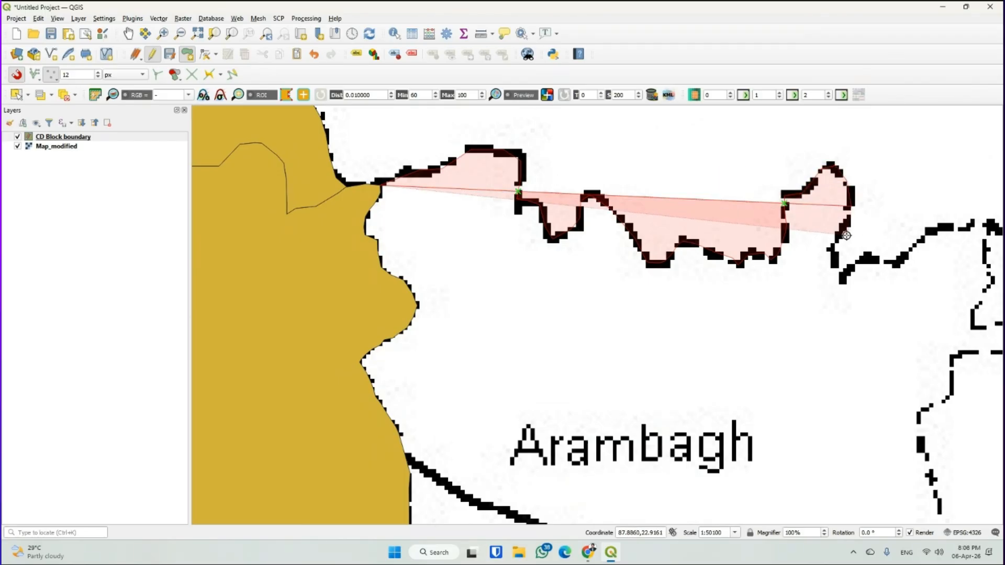
left_click(838, 236)
left_click(835, 255)
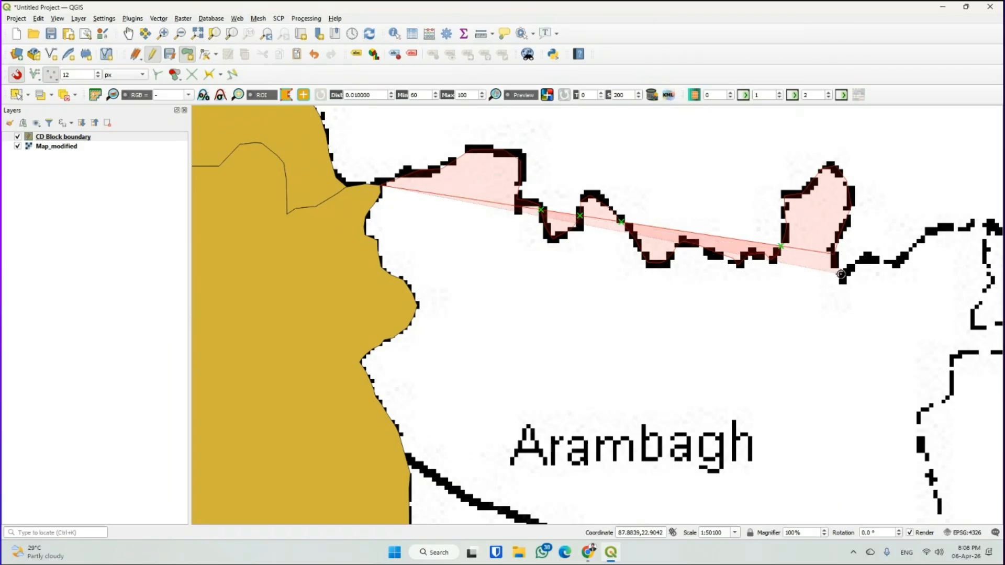
Carry Arambagh's outline around the pointed low at the peak's foot and east to the junction with the thin Pursura boundary
left_click(840, 274)
left_click(852, 265)
left_click(869, 255)
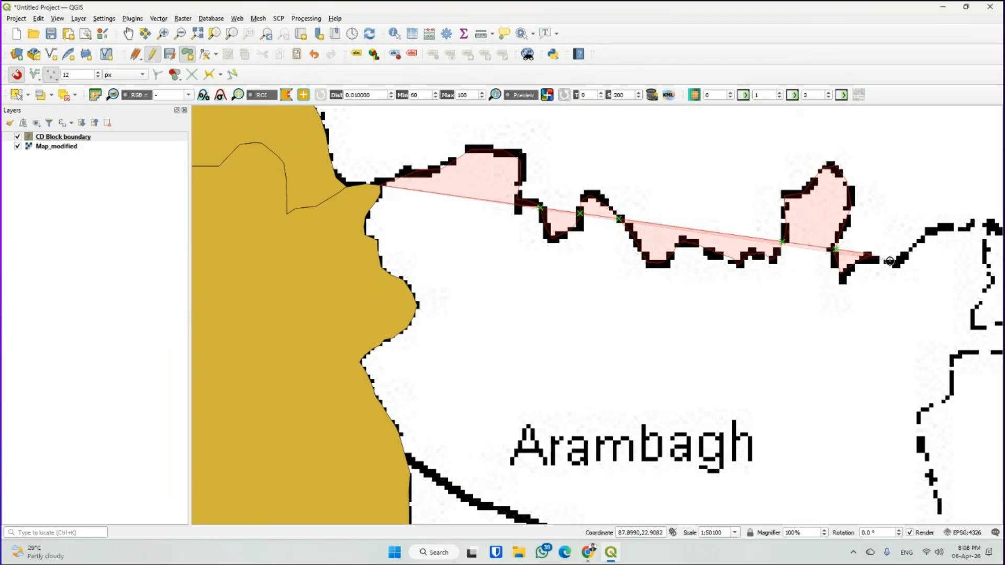
left_click(894, 263)
left_click(901, 265)
left_click(925, 239)
left_click(948, 225)
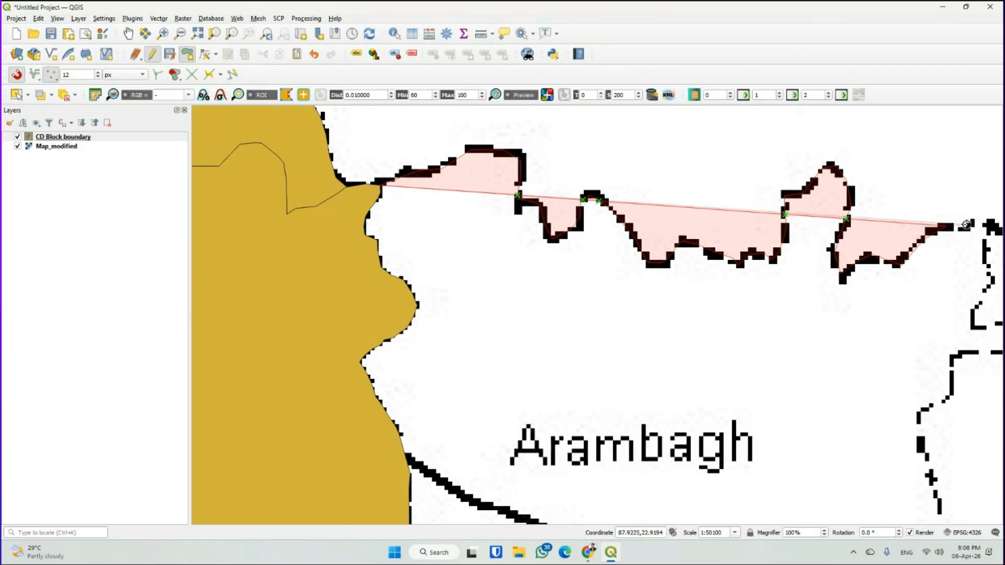
left_click(986, 224)
Turn south along the thin dashed boundary between Arambagh and Pursura and trace it around the small eastward bulge
left_click(985, 248)
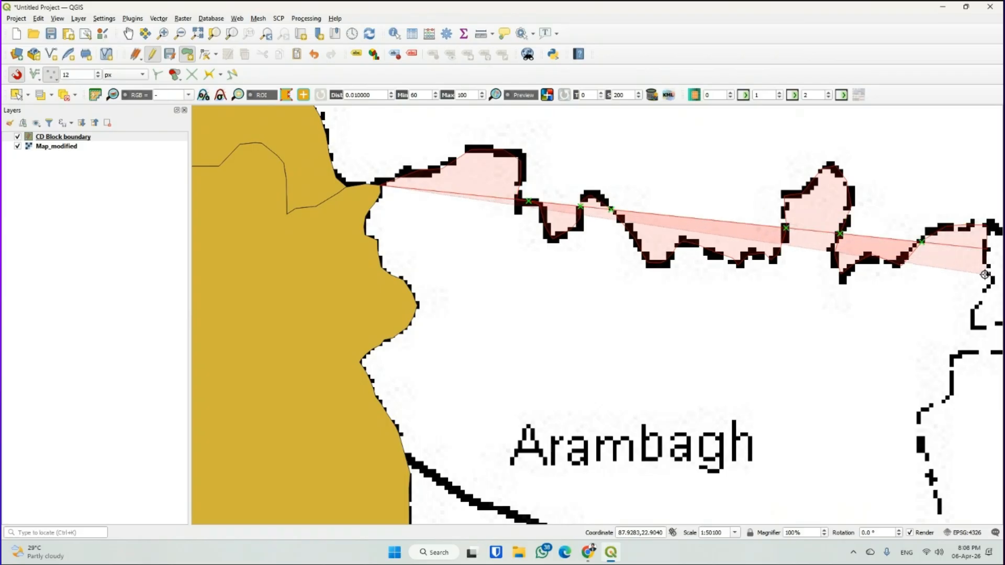
key("Right")
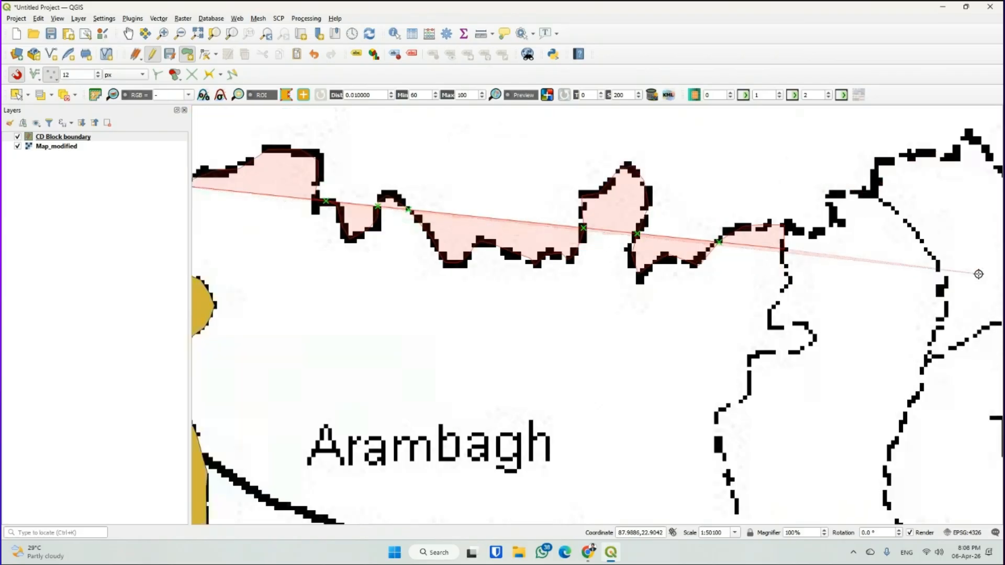
left_click(789, 273)
left_click(782, 291)
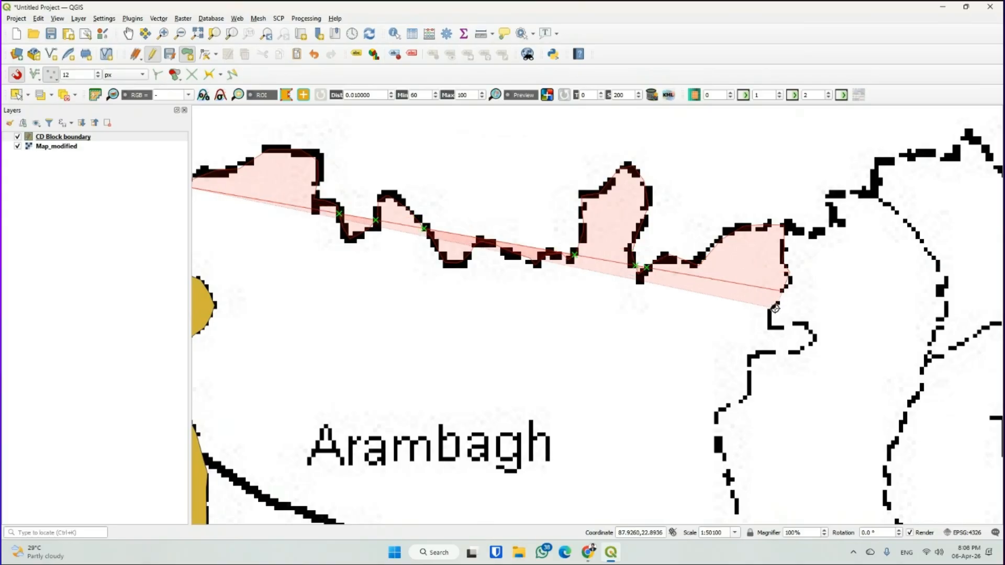
left_click(769, 309)
left_click(771, 326)
left_click(806, 323)
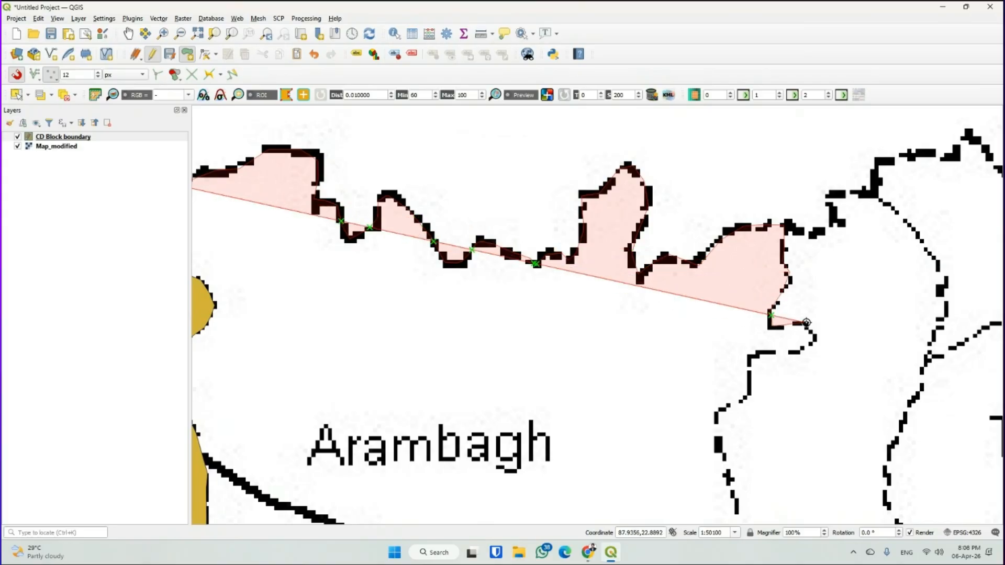
left_click(809, 329)
left_click(814, 337)
left_click(800, 354)
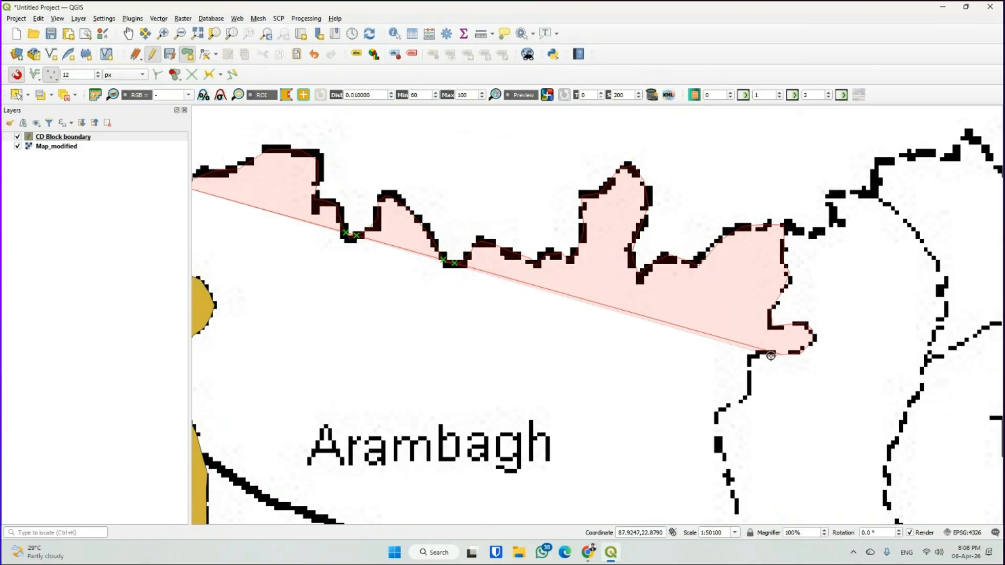
Follow the dashed Arambagh–Pursura boundary west from the small eastward bulge, down its stepped corner and south past the Arambagh label
left_click(754, 356)
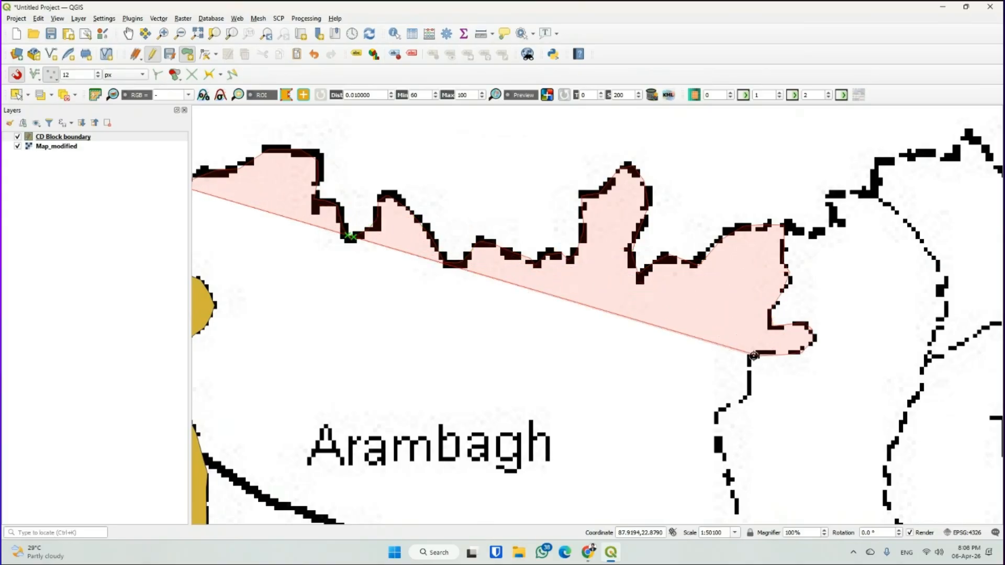
left_click(750, 391)
left_click(742, 401)
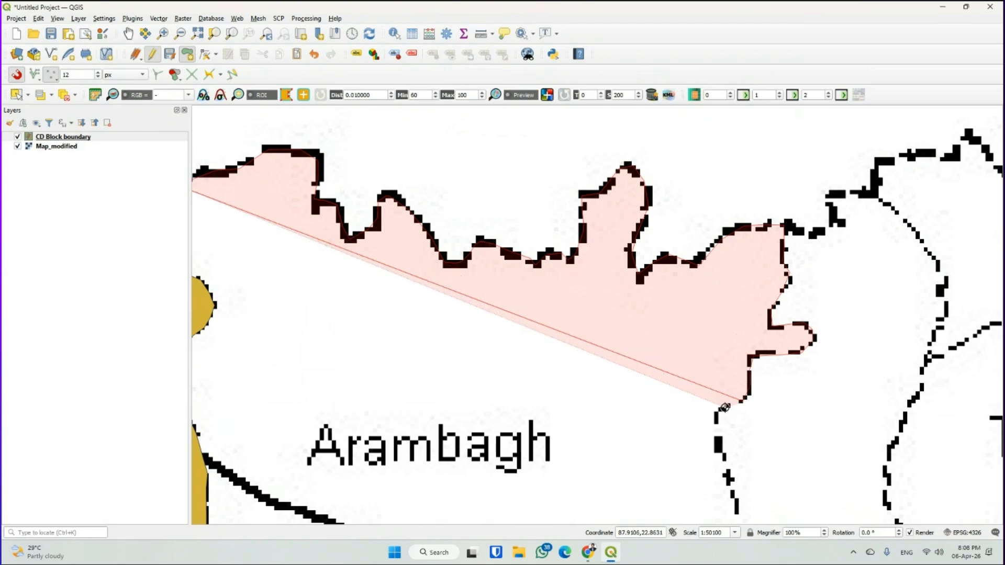
left_click(722, 409)
left_click(717, 424)
left_click(723, 457)
left_click(728, 471)
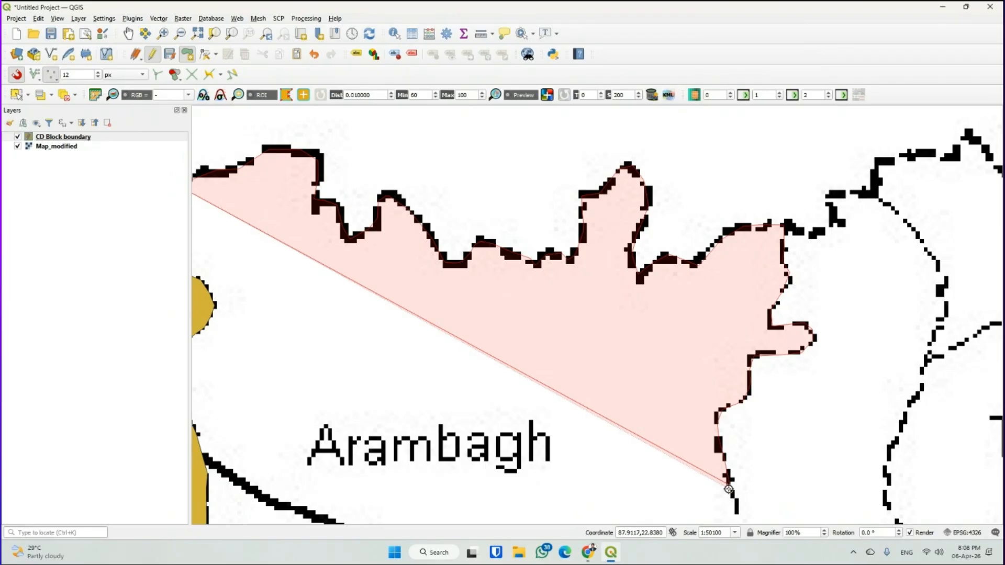
Carry Arambagh's eastern outline south across the thick black line and around the dashed bends west of the Pursura label
key("Down")
key("Down")
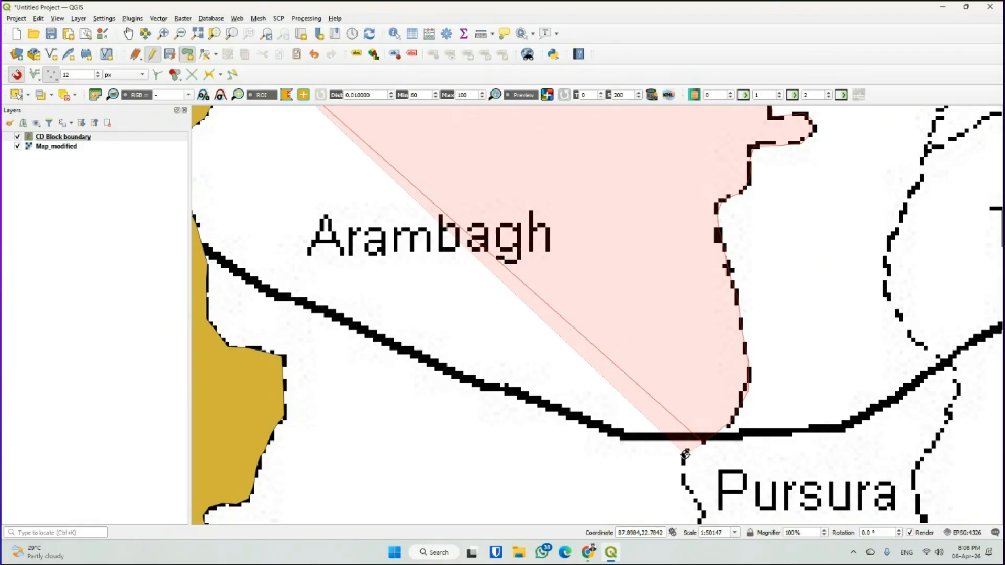
left_click(684, 453)
key("Down")
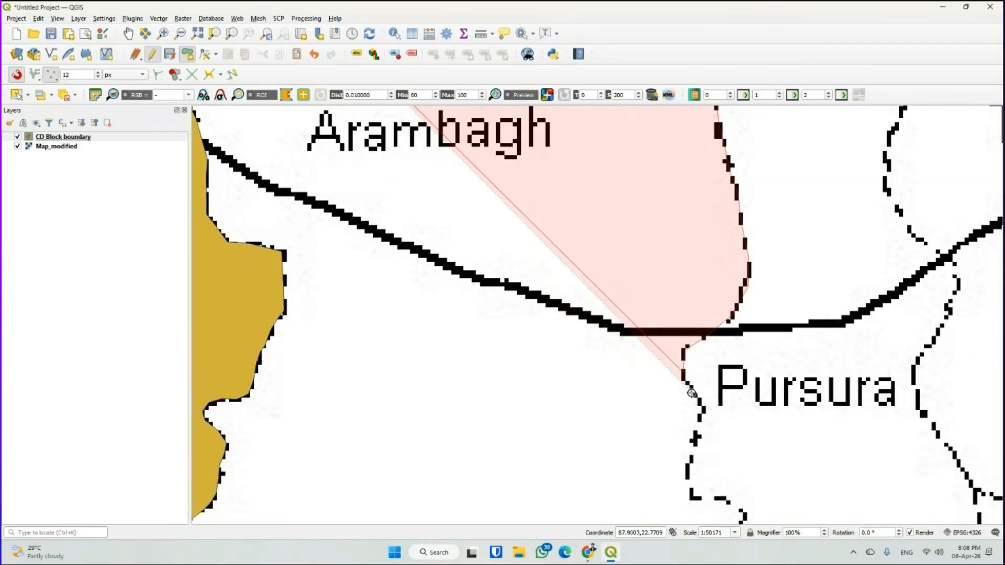
left_click(702, 408)
left_click(695, 432)
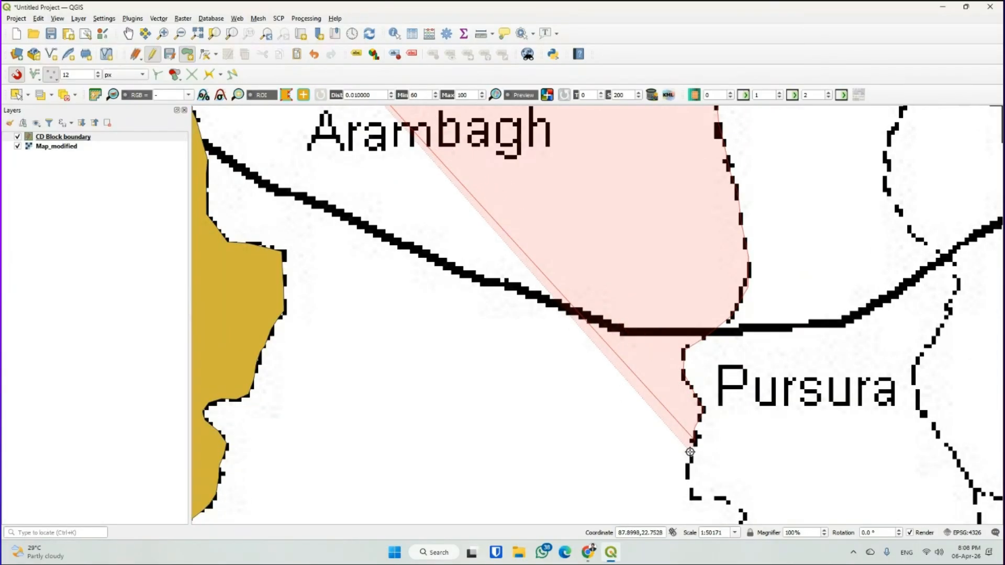
left_click(689, 463)
Trace the dashed boundary around the rounded eastward bulge southwest of the Pursura label towards the junction with the southern boundary
key("Down")
key("Down")
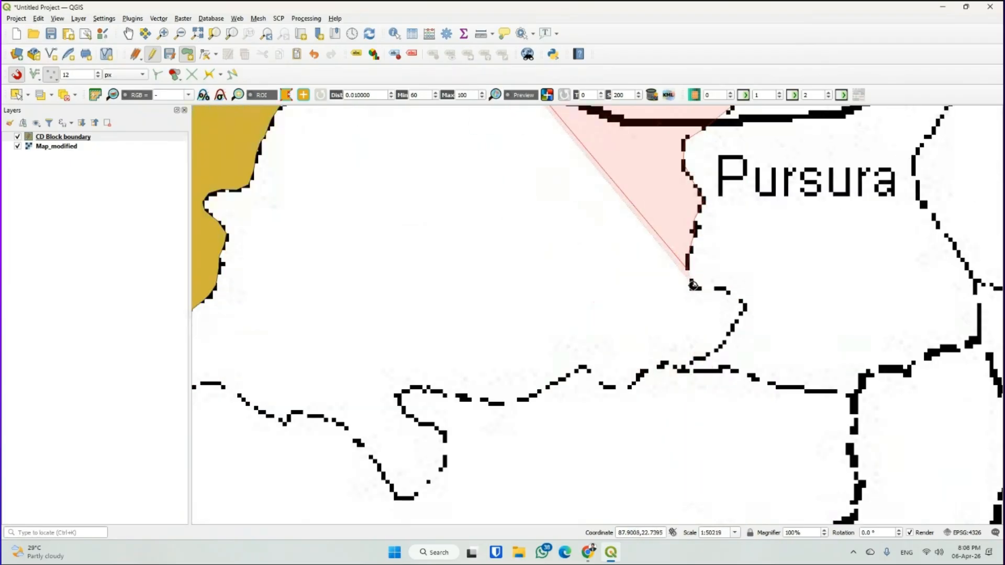
left_click(691, 285)
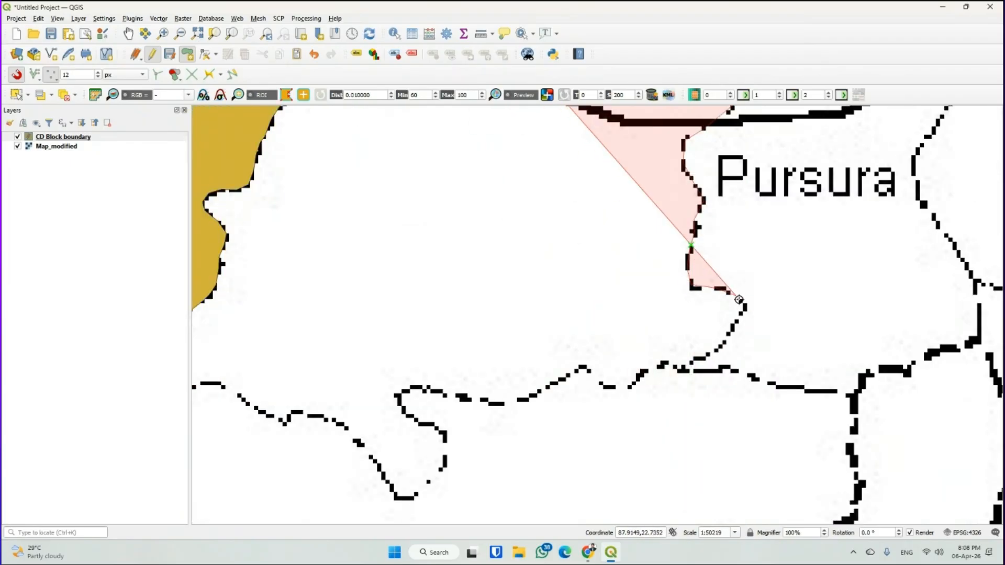
left_click(743, 307)
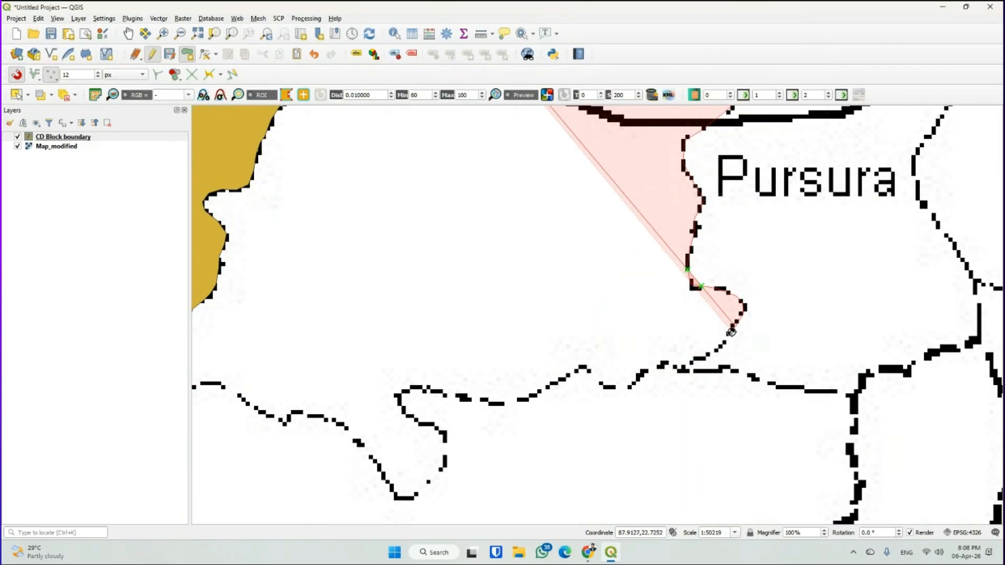
left_click(709, 353)
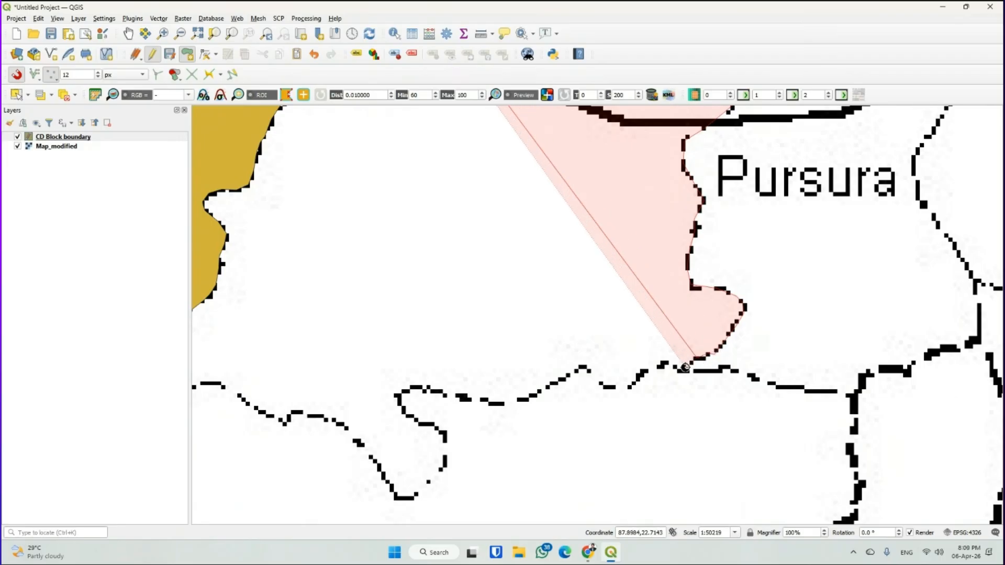
Trace Arambagh's southern boundary west from the Pursura junction, around the hooked bend and down the eastern side of the southward tongue
left_click(626, 387)
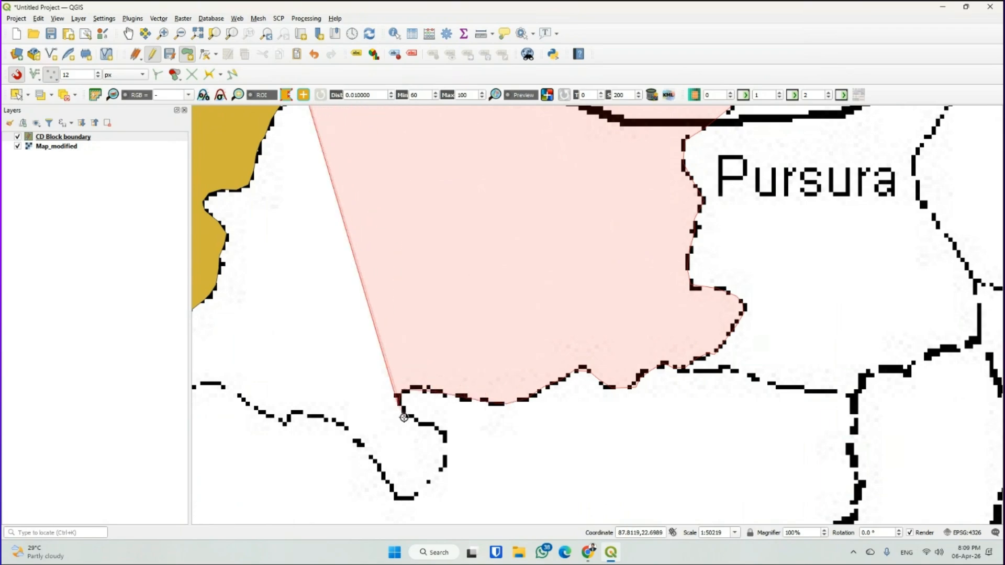
left_click(444, 431)
left_click(444, 460)
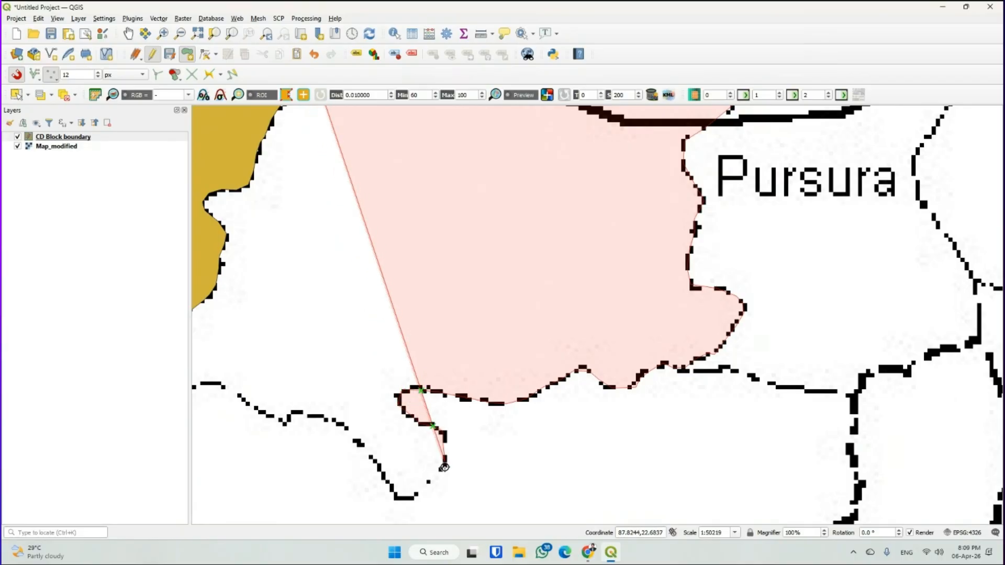
left_click(436, 474)
left_click(423, 487)
left_click(416, 494)
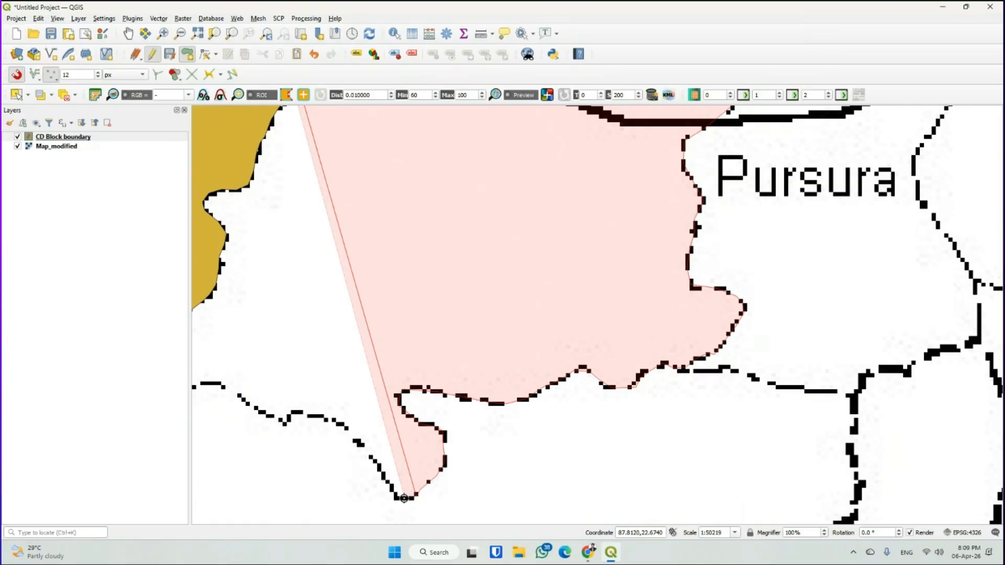
Round the tongue's tip and follow the dashed boundary northwest and west to the neighbouring block's southeastern corner
left_click(393, 498)
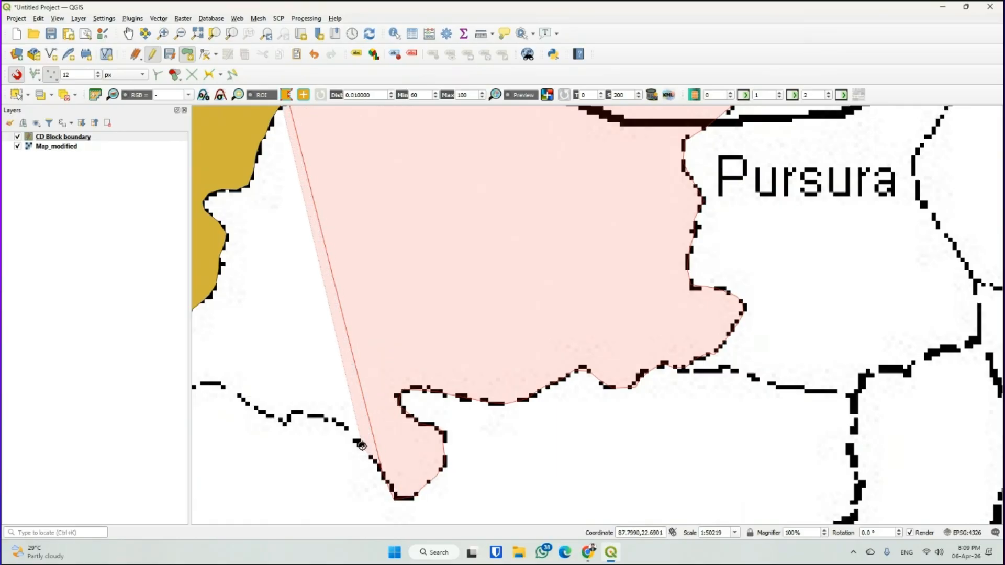
key("Left")
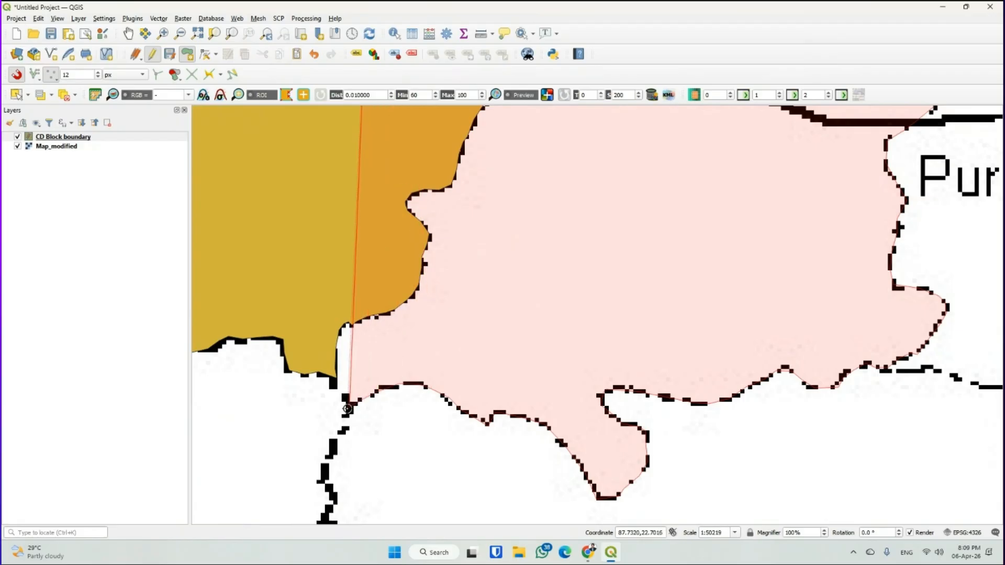
left_click(333, 378)
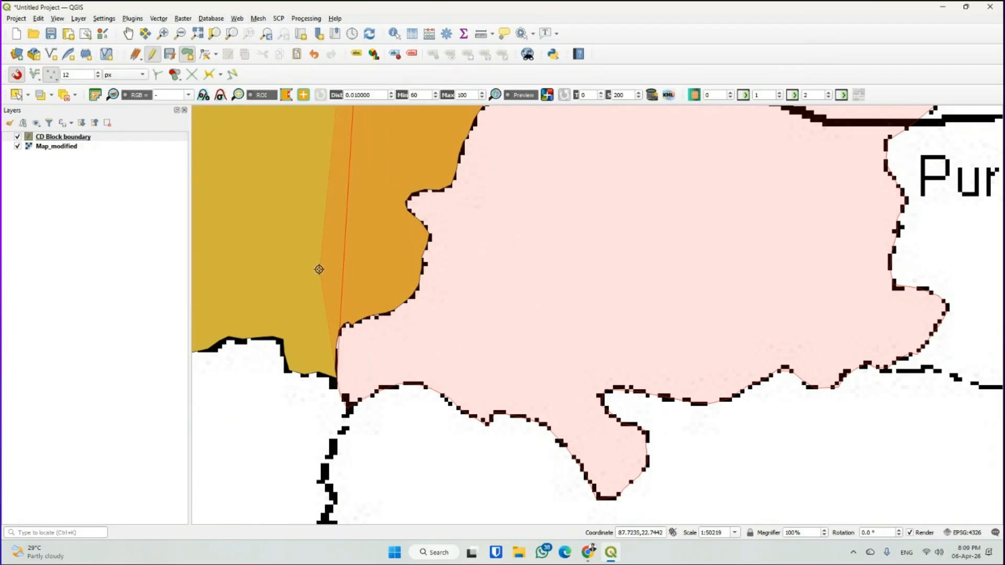
Close Arambagh's polygon by running its western side roughly through the neighbouring block to the northern starting point, and accept it without an id
scroll(320, 248, "down", 1)
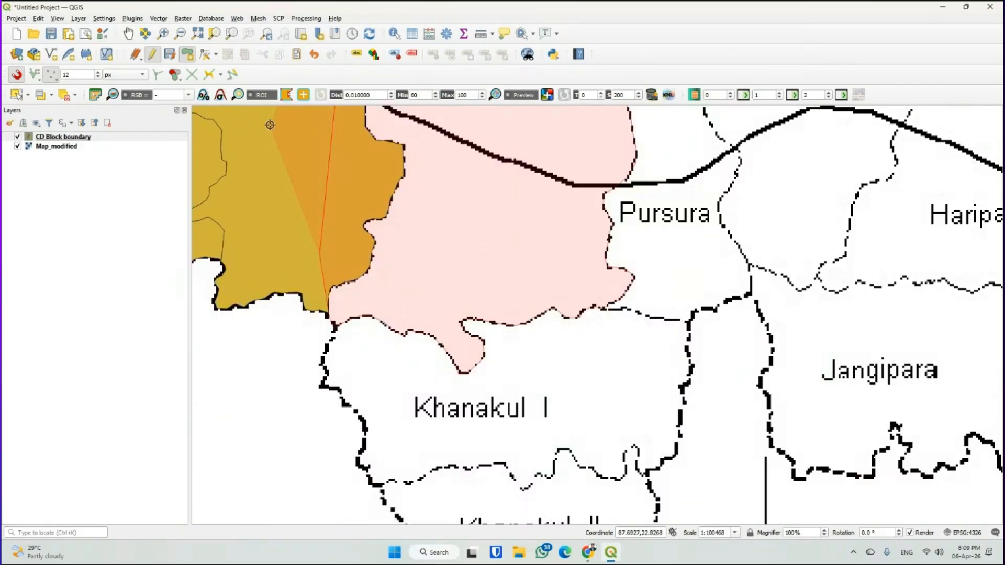
key("Up")
key("Up")
left_click(294, 387)
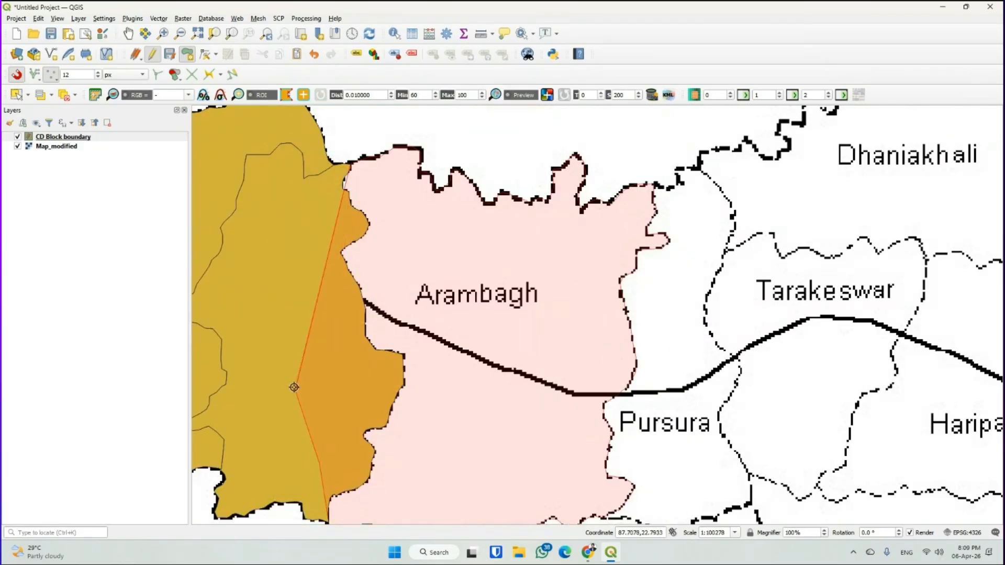
left_click(290, 216)
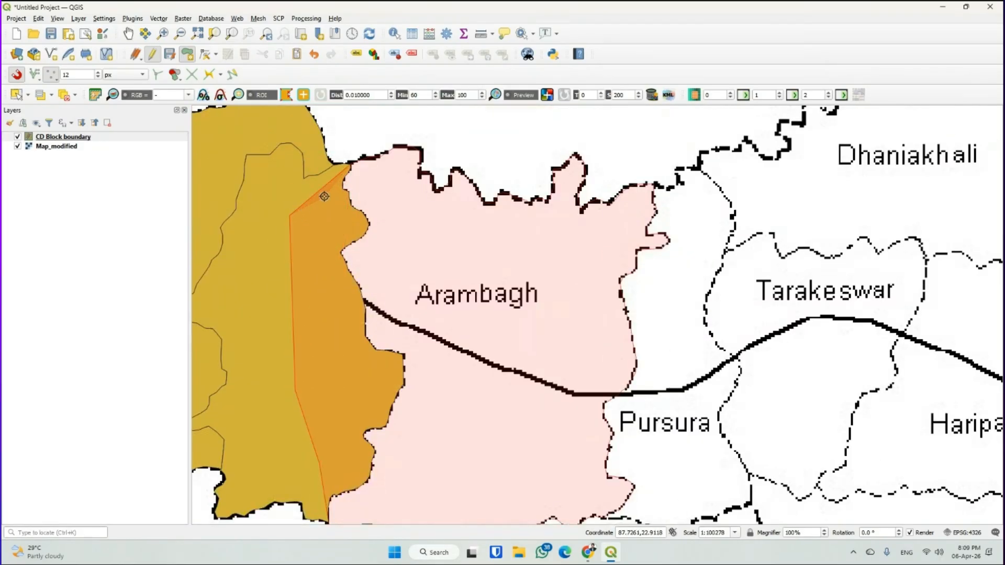
left_click(343, 168)
right_click(343, 168)
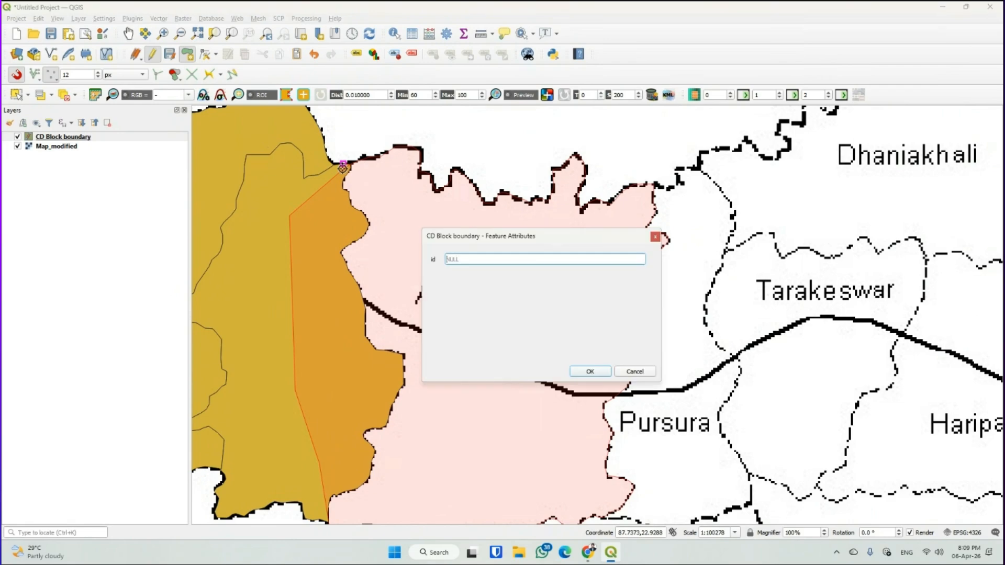
left_click(589, 371)
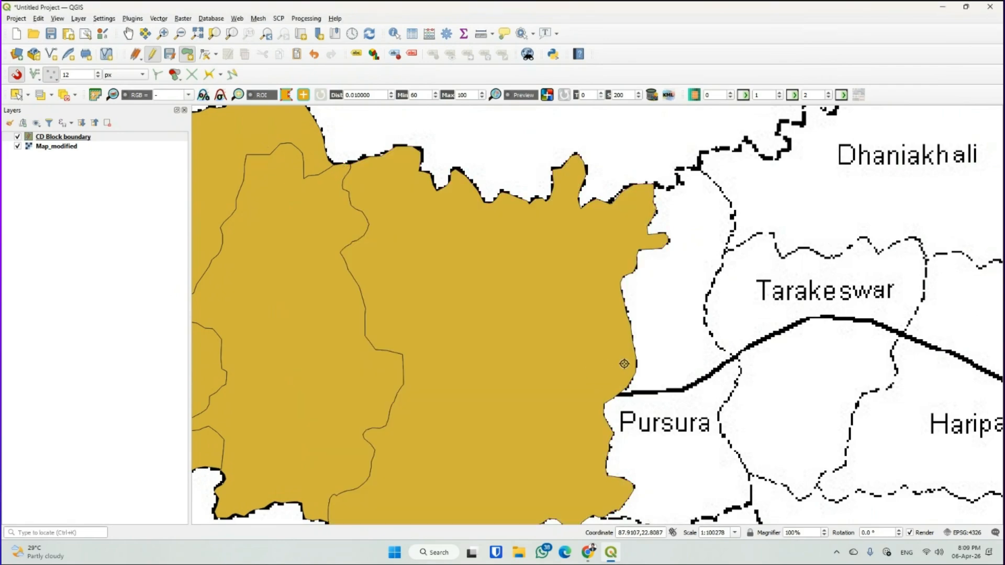
Save the project as Hooghly in the CU PG 25-27 > Hooghly folder on Local Disk (D:), including the latest changes
scroll(260, 180, "down", 2)
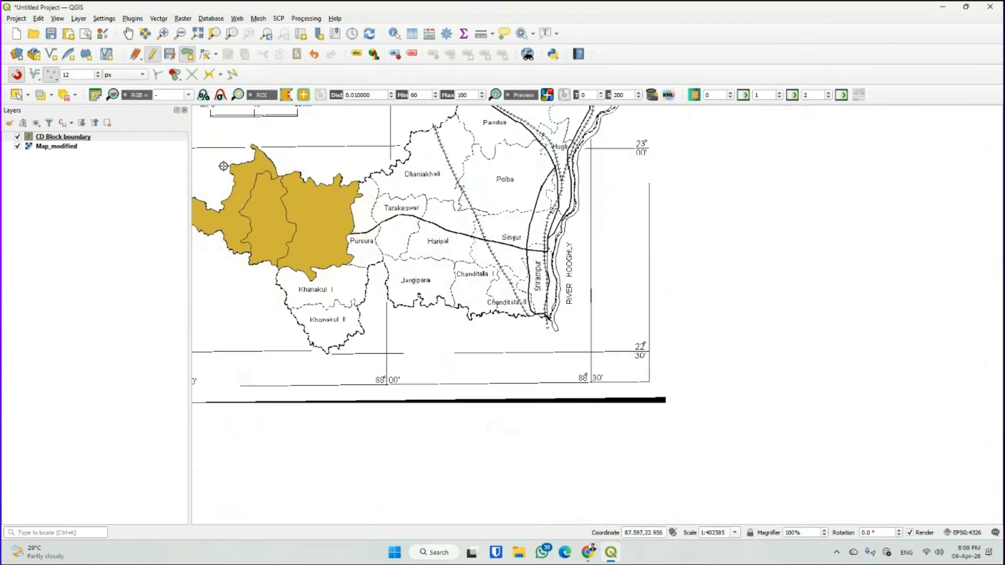
left_click(50, 34)
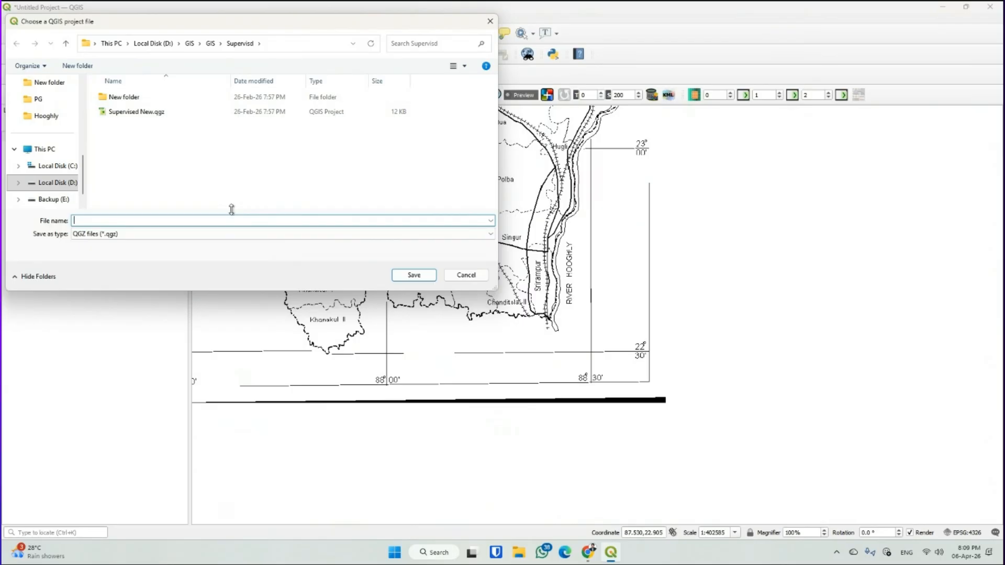
left_click(156, 46)
double_click(127, 97)
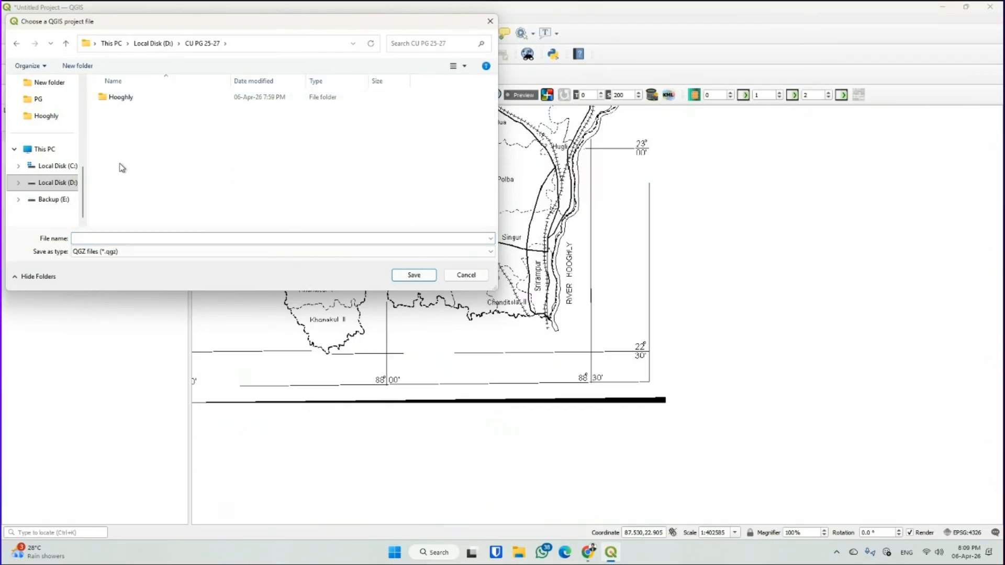
double_click(129, 98)
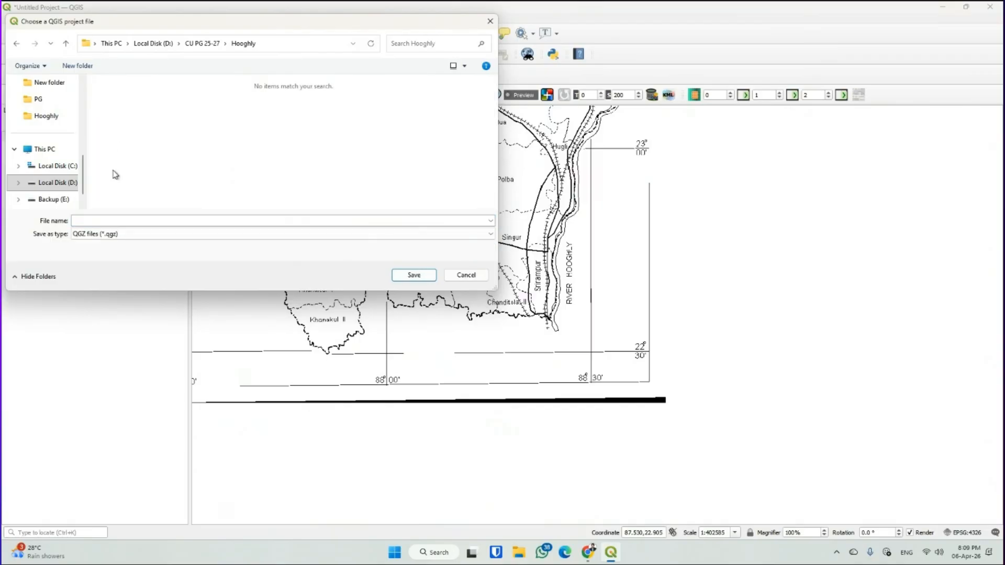
left_click(104, 222)
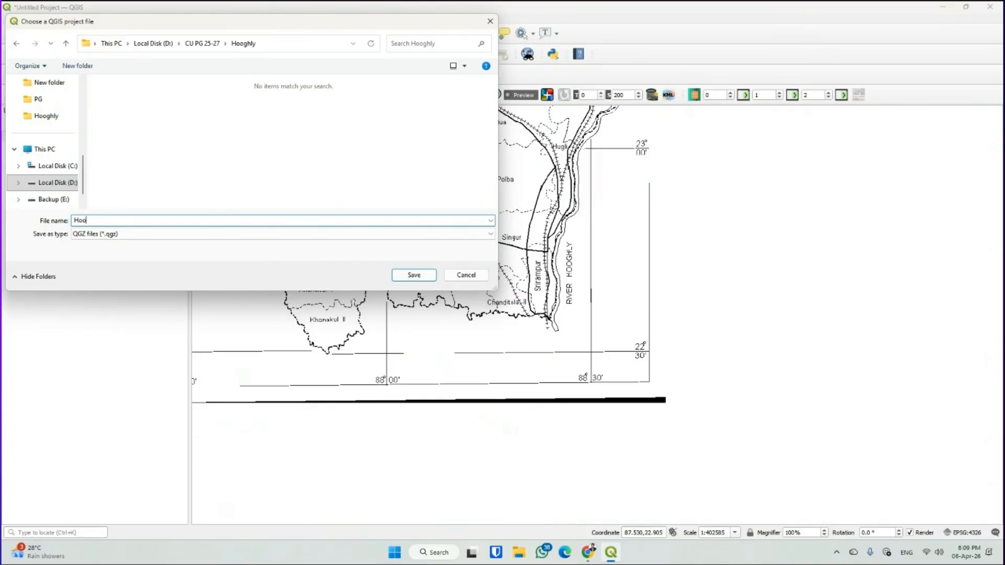
key("Return")
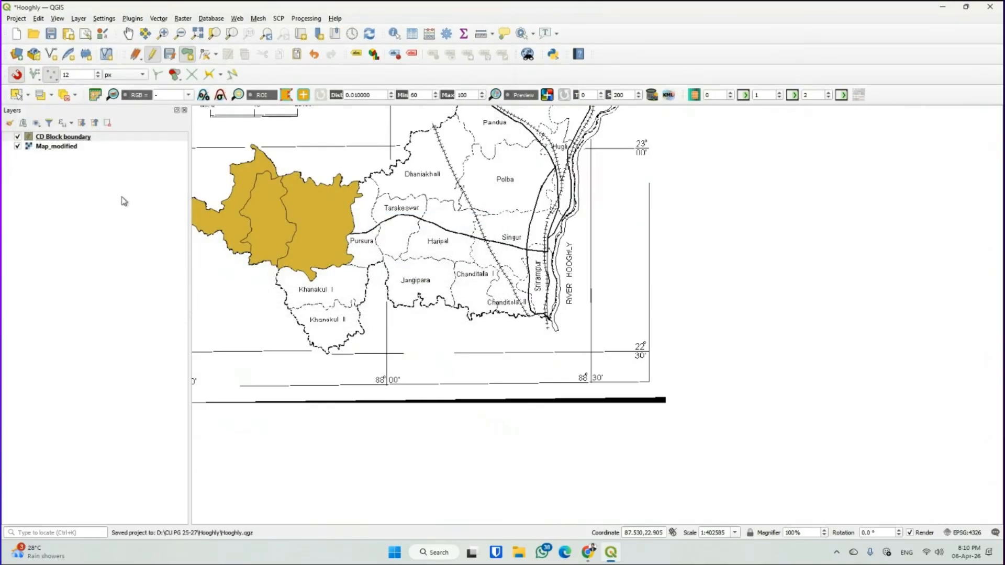
left_click(51, 33)
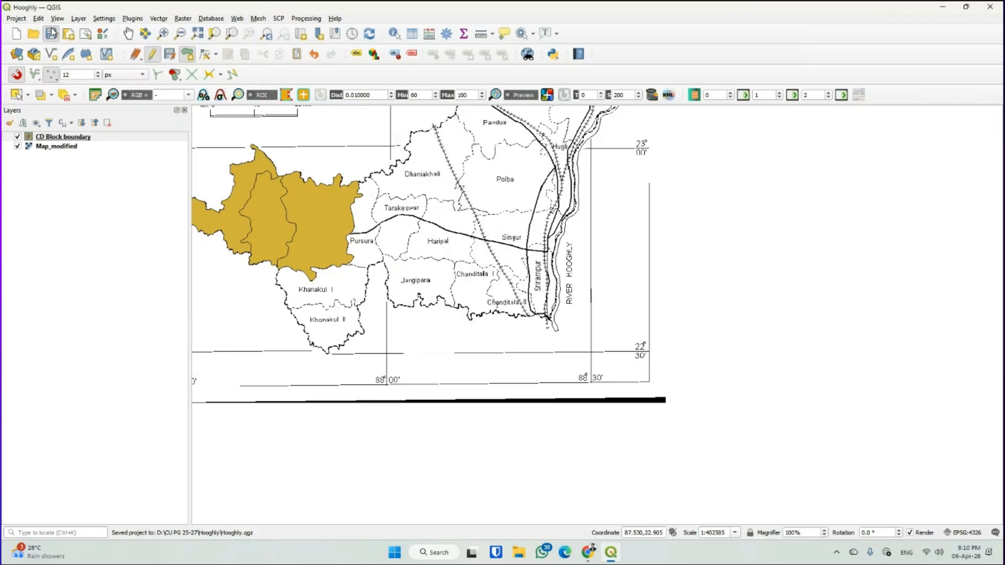
Show the full extent of the district map and switch to the Google Meet call window
left_click(197, 33)
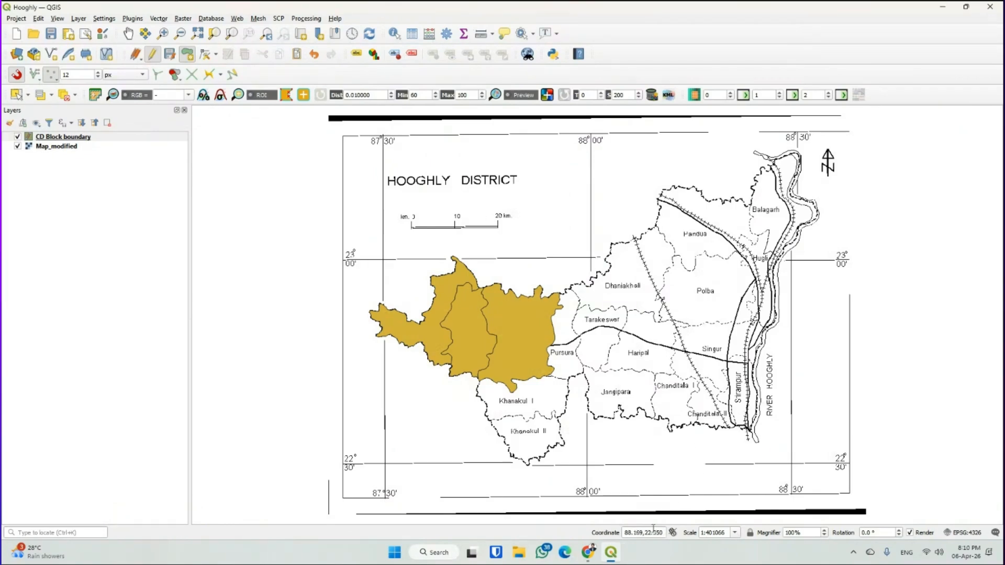
mouse_move(594, 559)
left_click(531, 502)
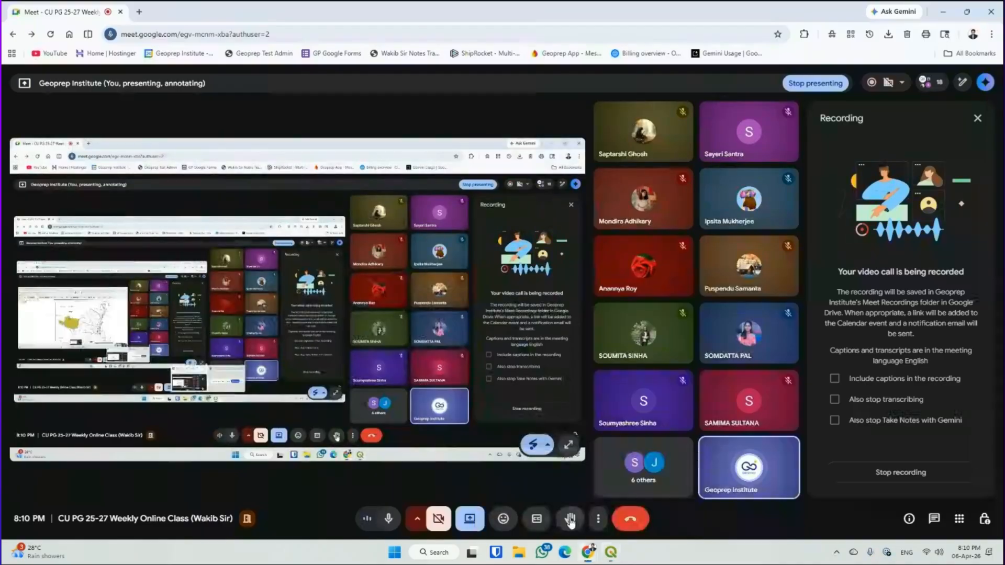